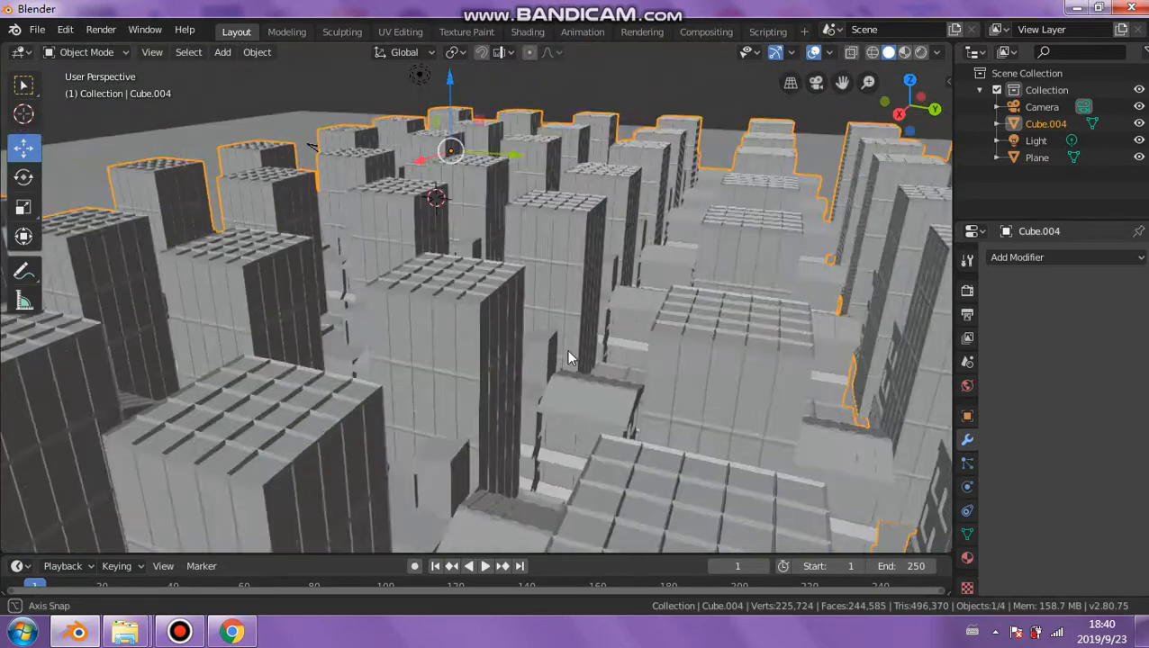
Undo the array of the building rows along X, including its application, copy counts, relative offset and the modifier itself.
scroll(467, 349, down, 2)
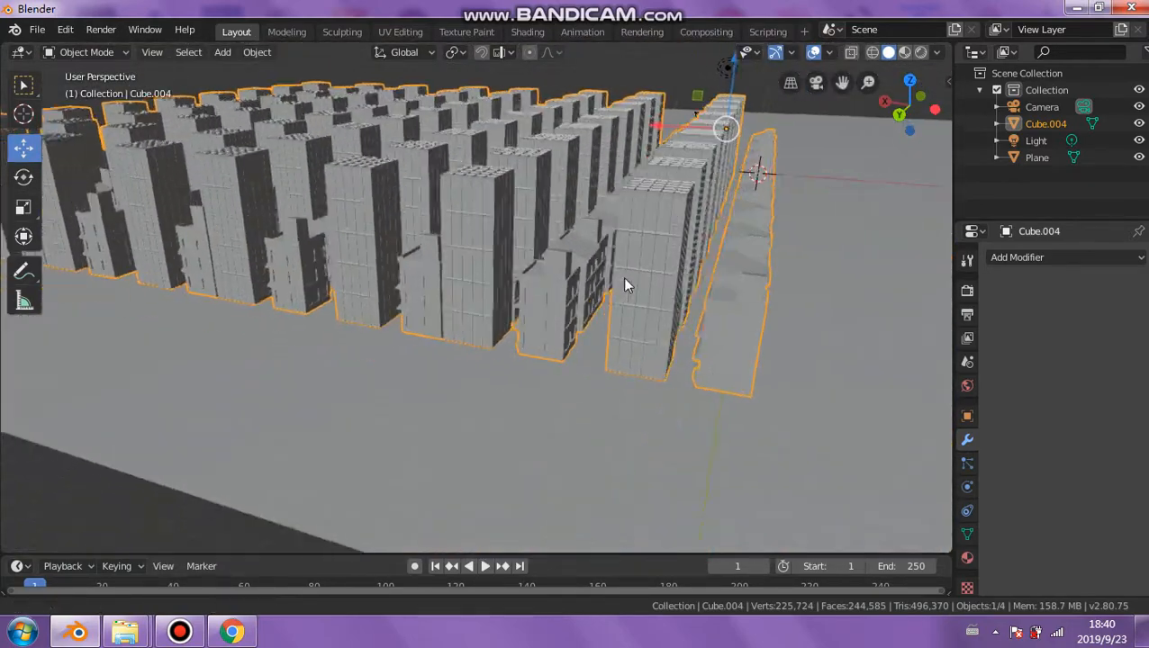
key(ctrl+z)
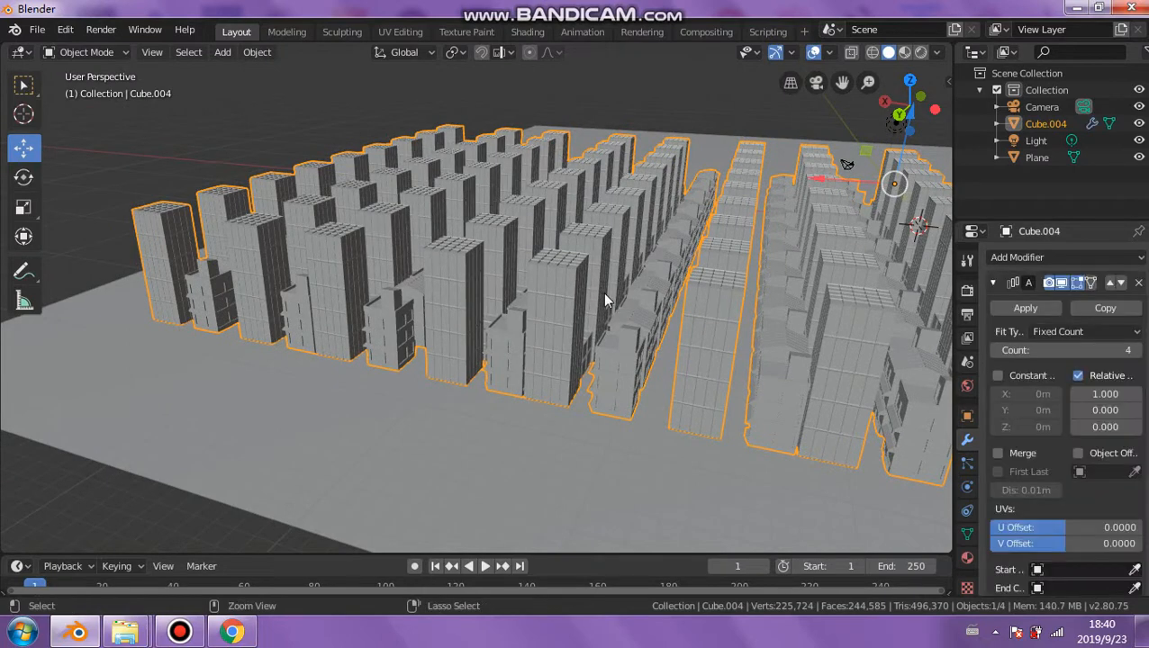
key(ctrl+z)
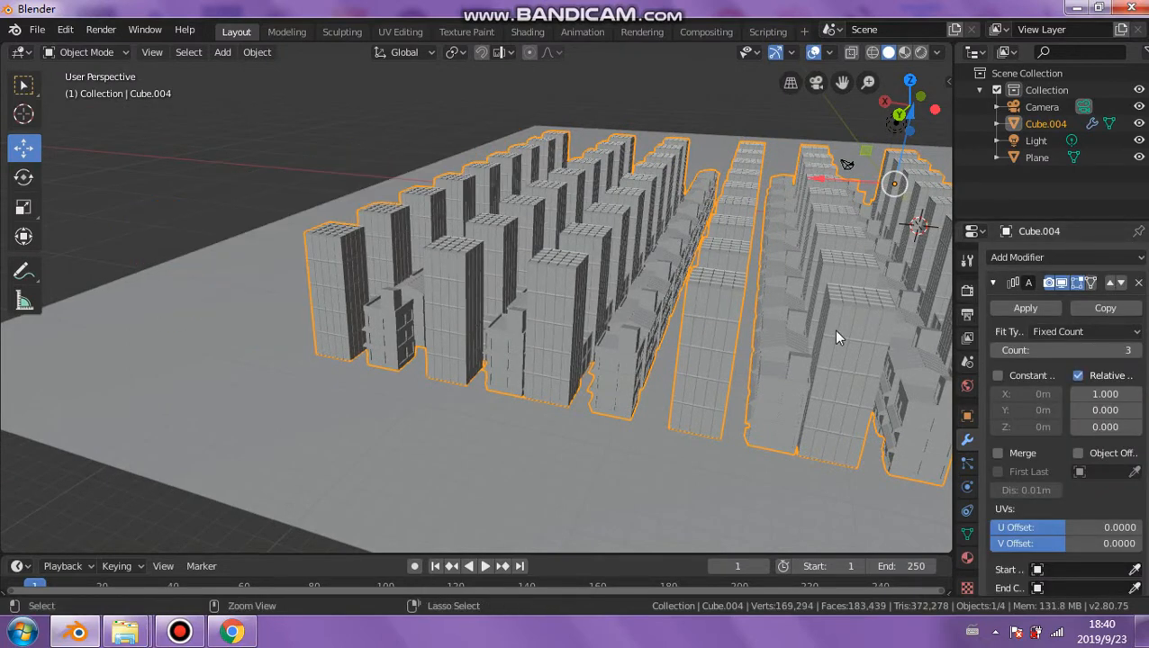
key(ctrl+z)
key(ctrl+z)
middle_drag(785, 330, 837, 266)
shift+middle_drag(750, 228, 628, 395)
scroll(615, 307, up, 4)
shift+middle_drag(646, 268, 676, 365)
scroll(617, 362, up, 2)
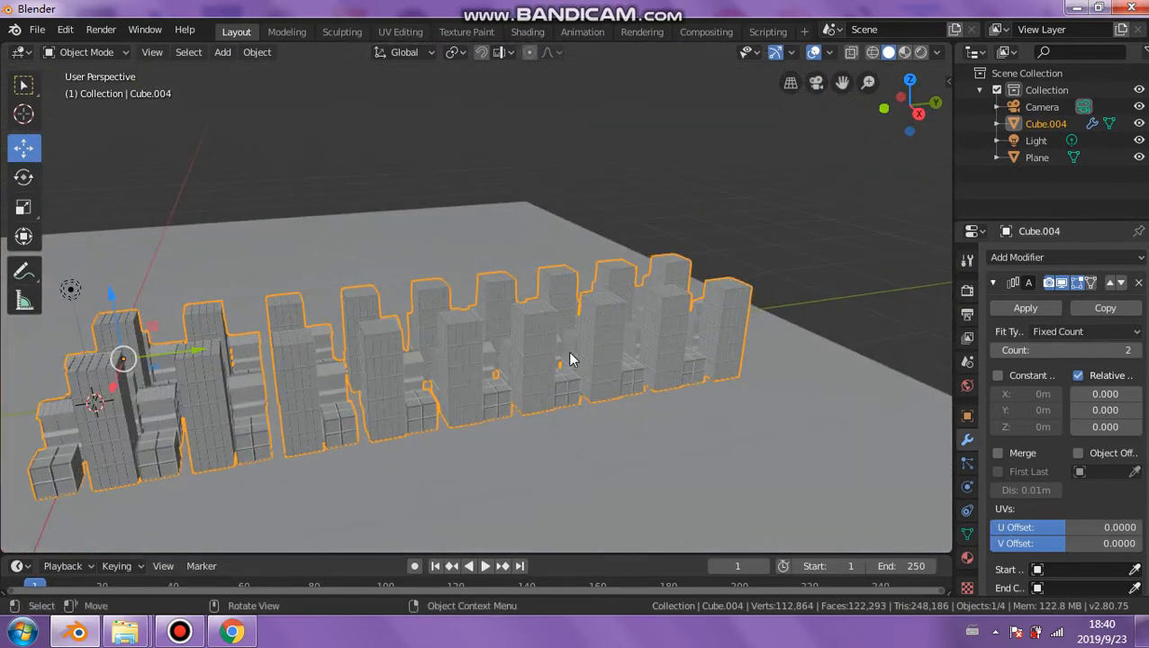
key(ctrl+z)
key(ctrl+z)
key(ctrl+z)
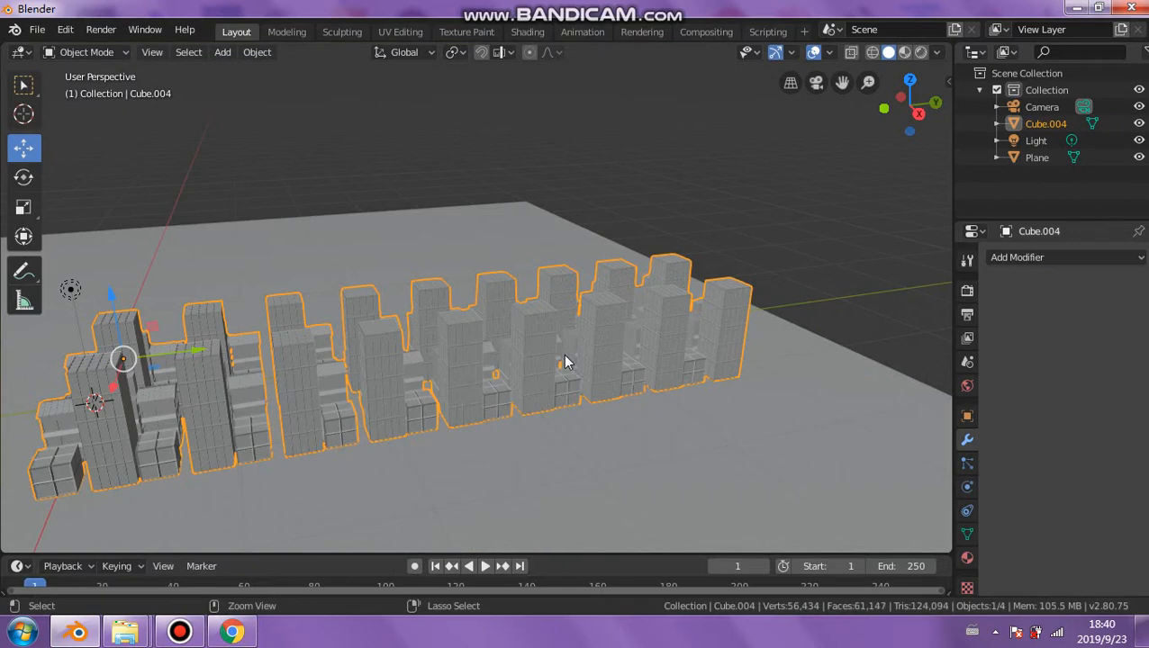
Undo the application, copy counts and Y relative offset of the array that repeats the building group along Y.
key(ctrl+z)
key(ctrl+z)
key(ctrl+z)
key(ctrl+z)
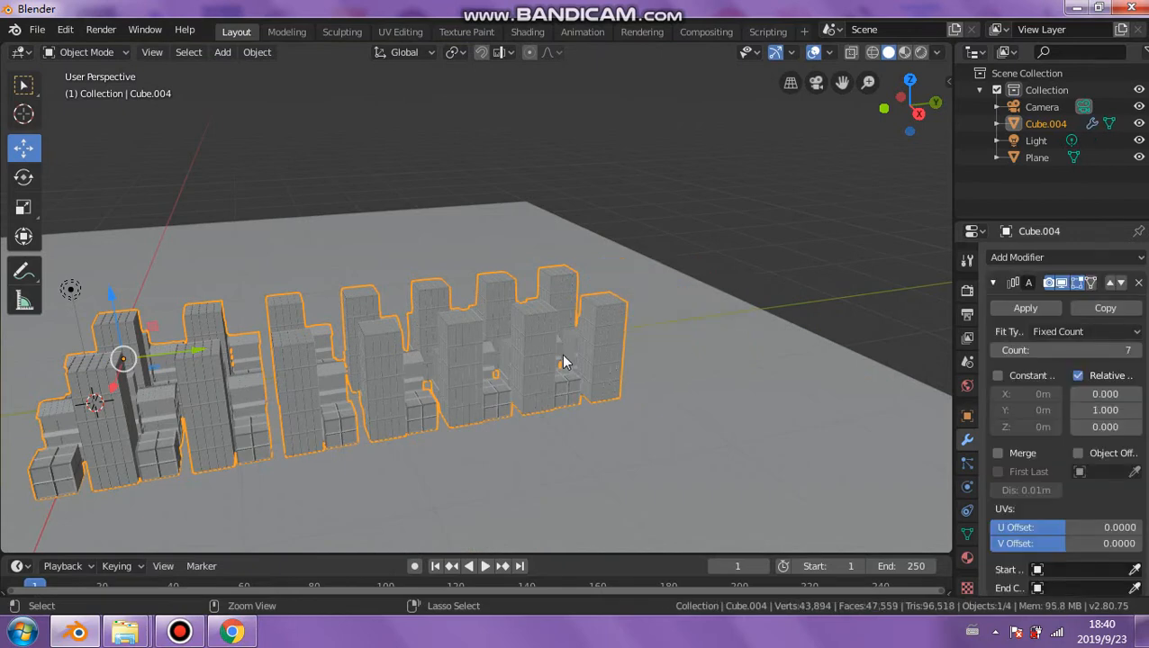
key(ctrl+z)
key(ctrl+z)
key(ctrl+z)
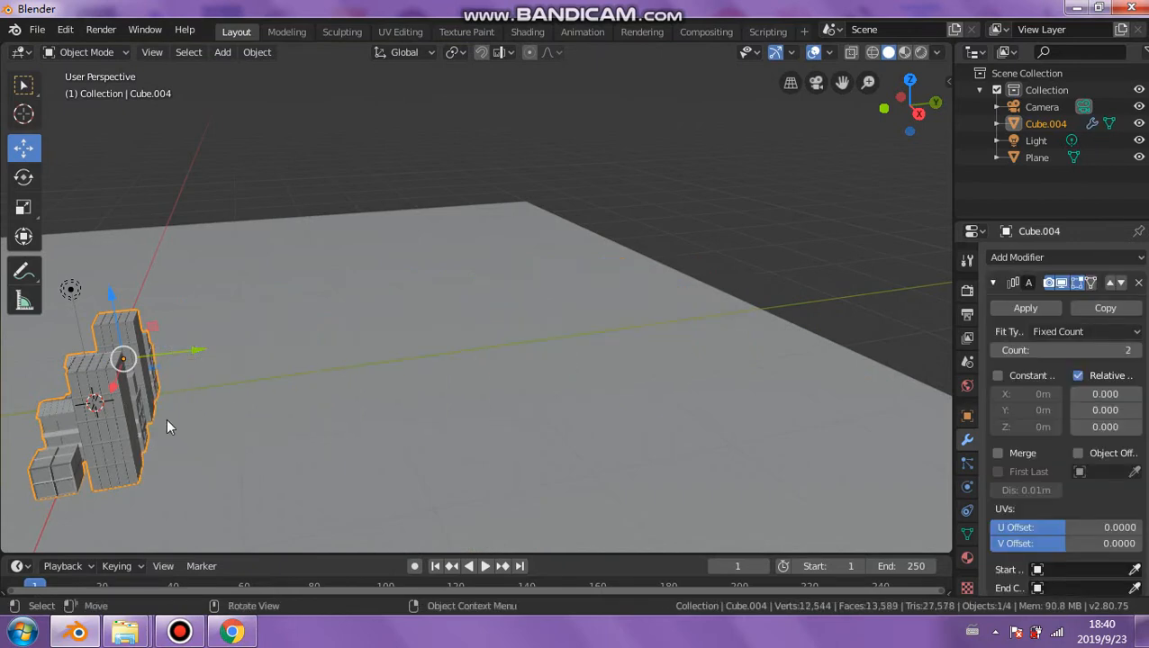
Apply the two remaining Array modifiers on the building group.
middle_drag(167, 418, 660, 193)
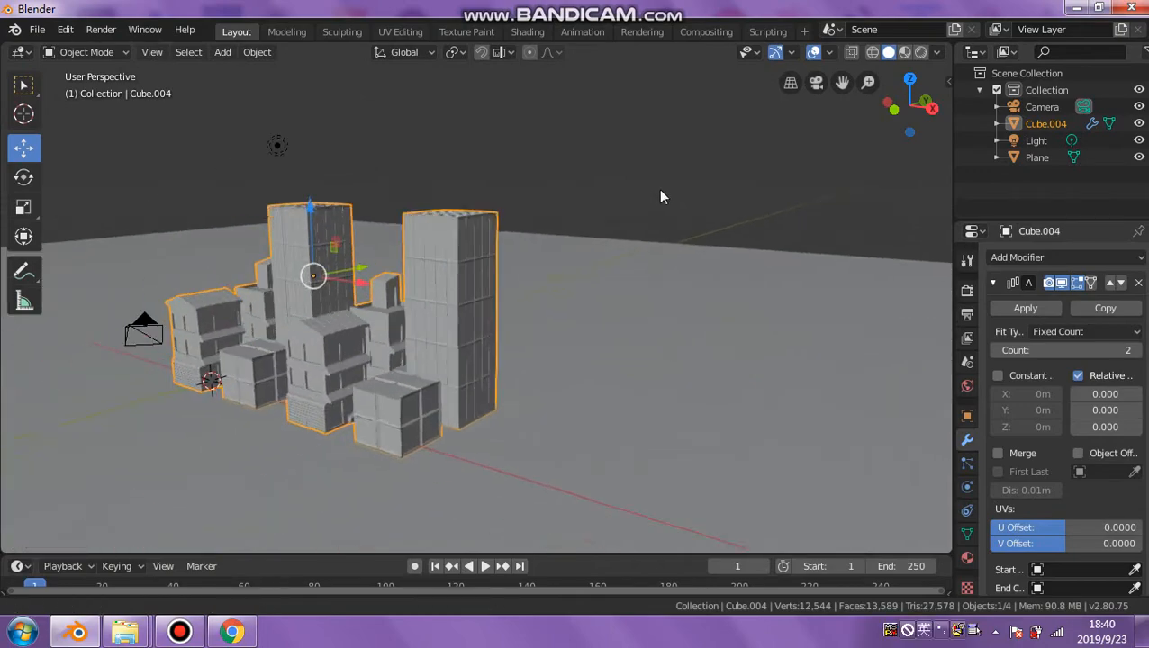
scroll(345, 379, up, 2)
middle_drag(342, 378, 467, 408)
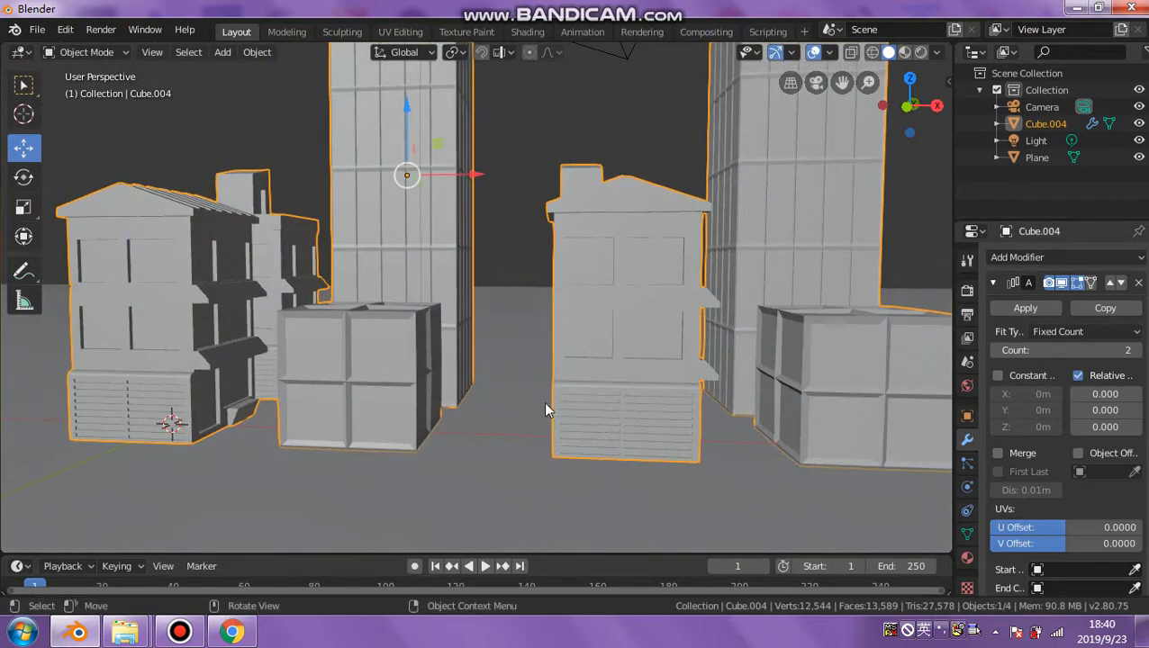
middle_drag(542, 401, 348, 346)
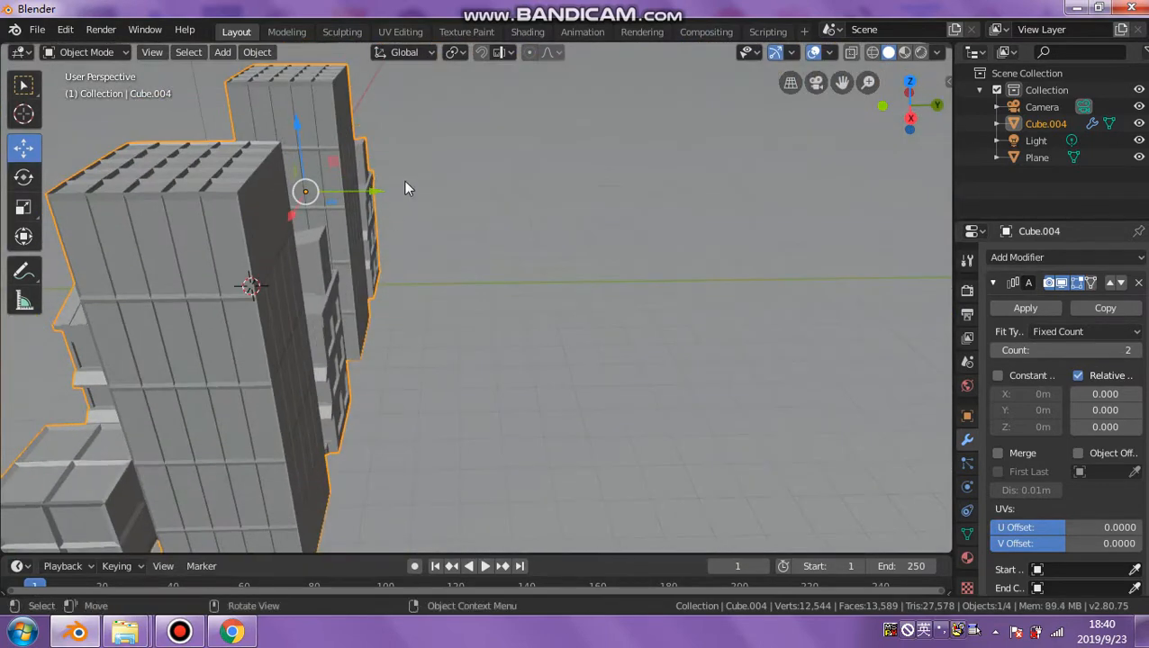
scroll(358, 330, down, 2)
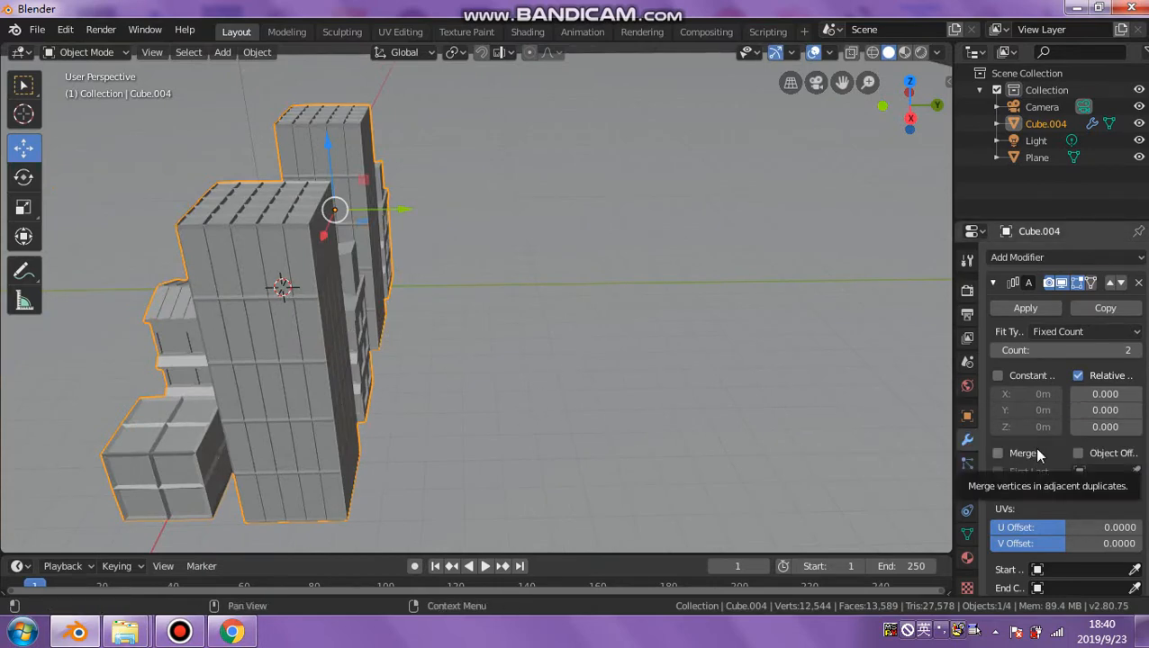
click(1024, 312)
click(1025, 311)
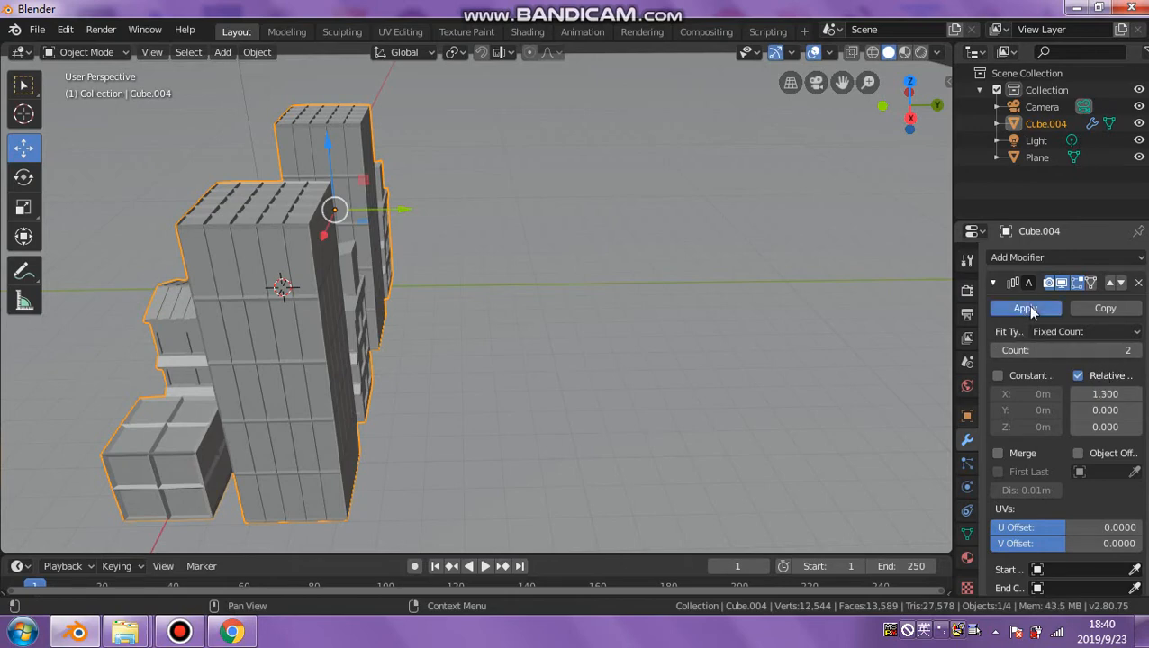
Add a new Array modifier to the building group and widen the area showing its settings.
click(1033, 256)
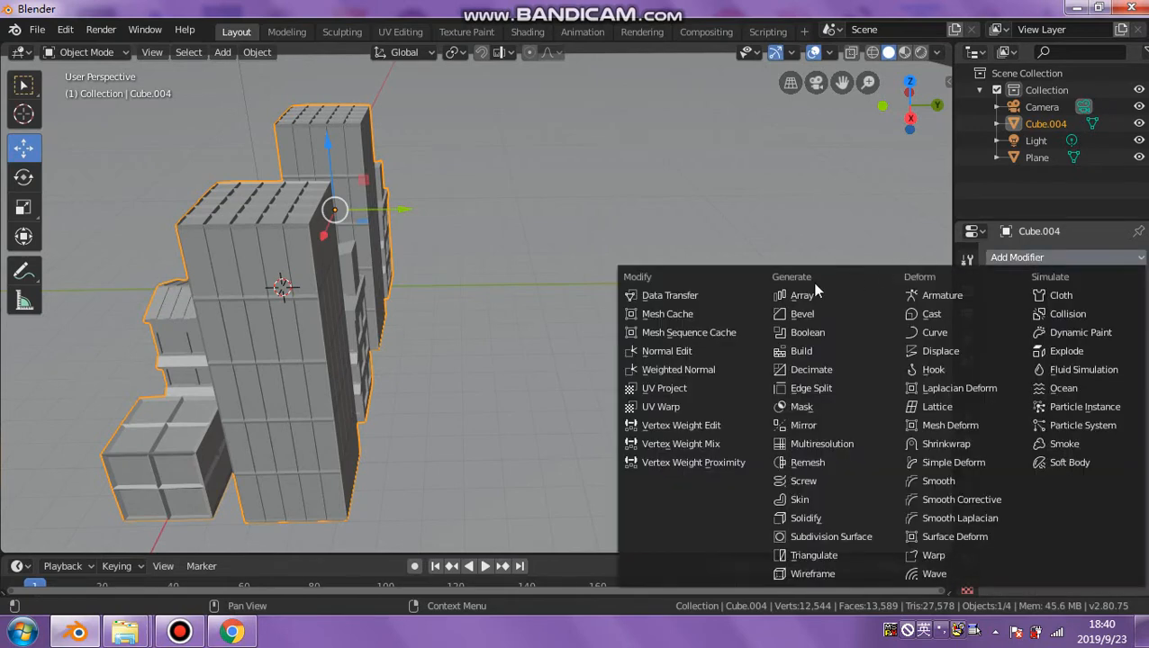
click(799, 299)
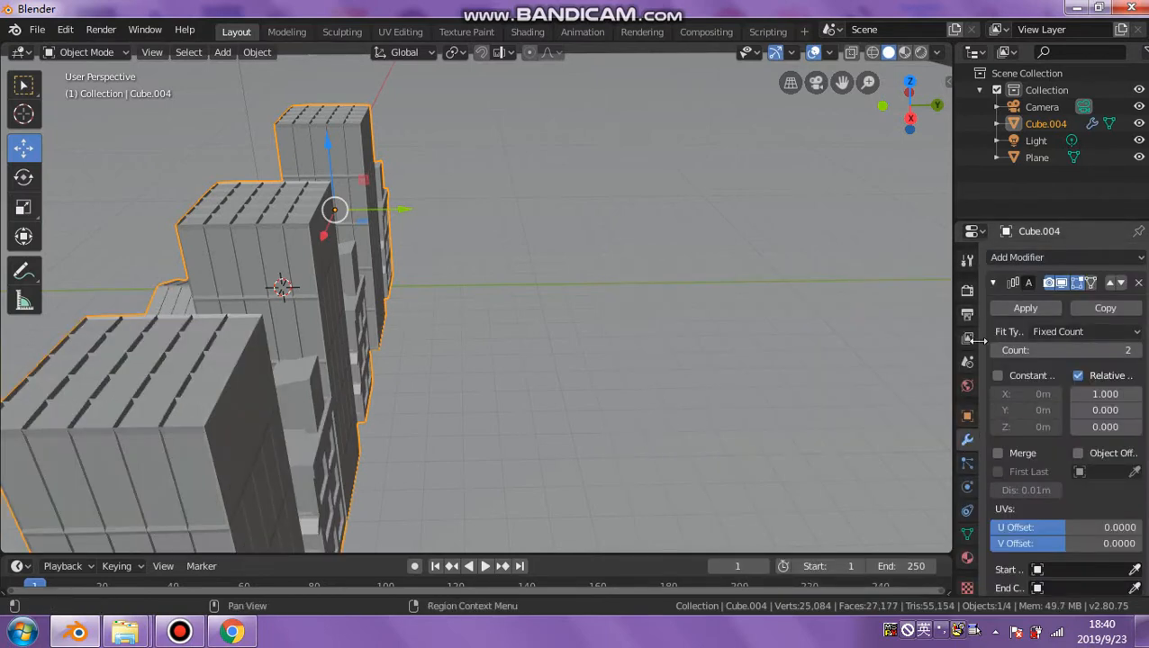
scroll(625, 401, down, 4)
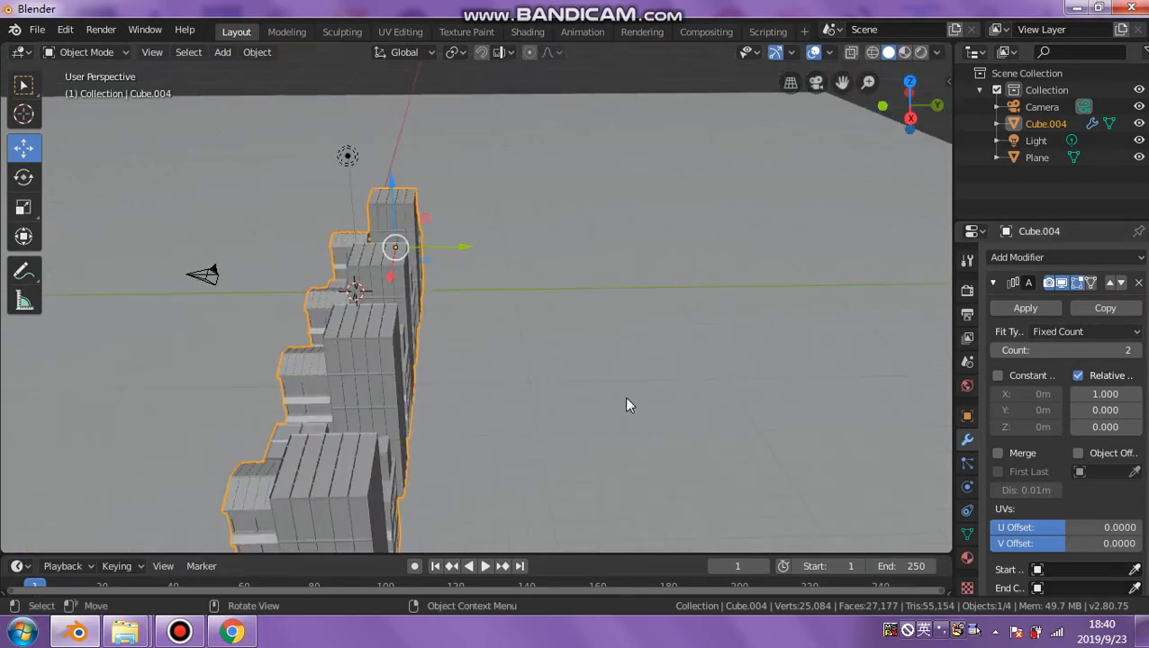
middle_drag(579, 405, 729, 394)
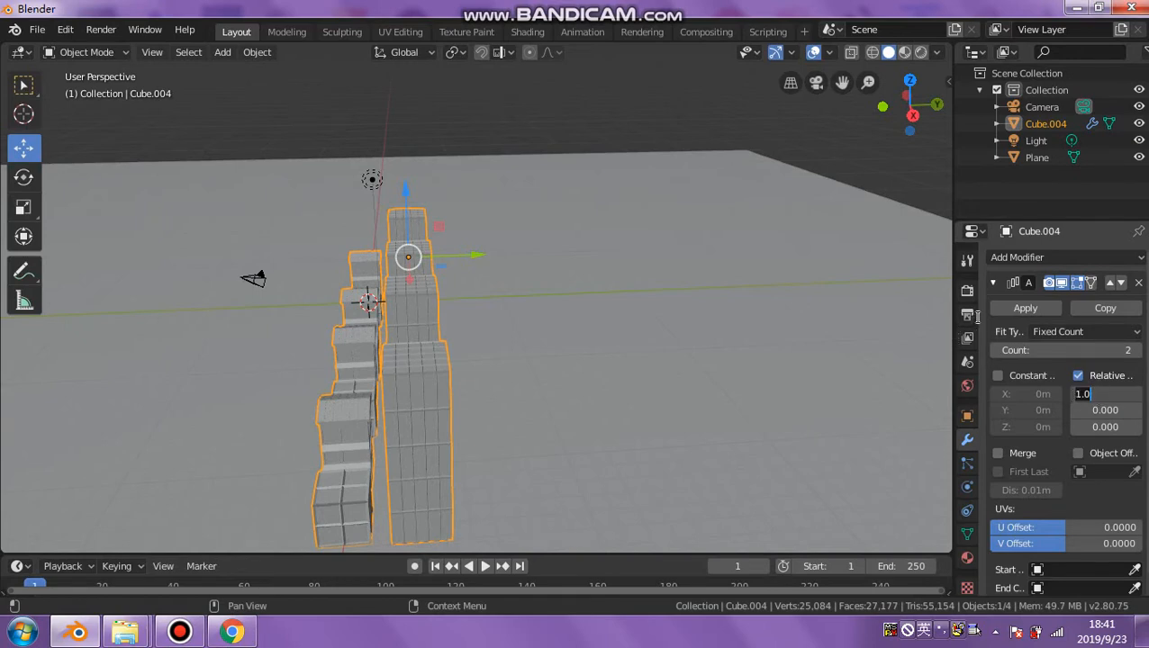
key(Return)
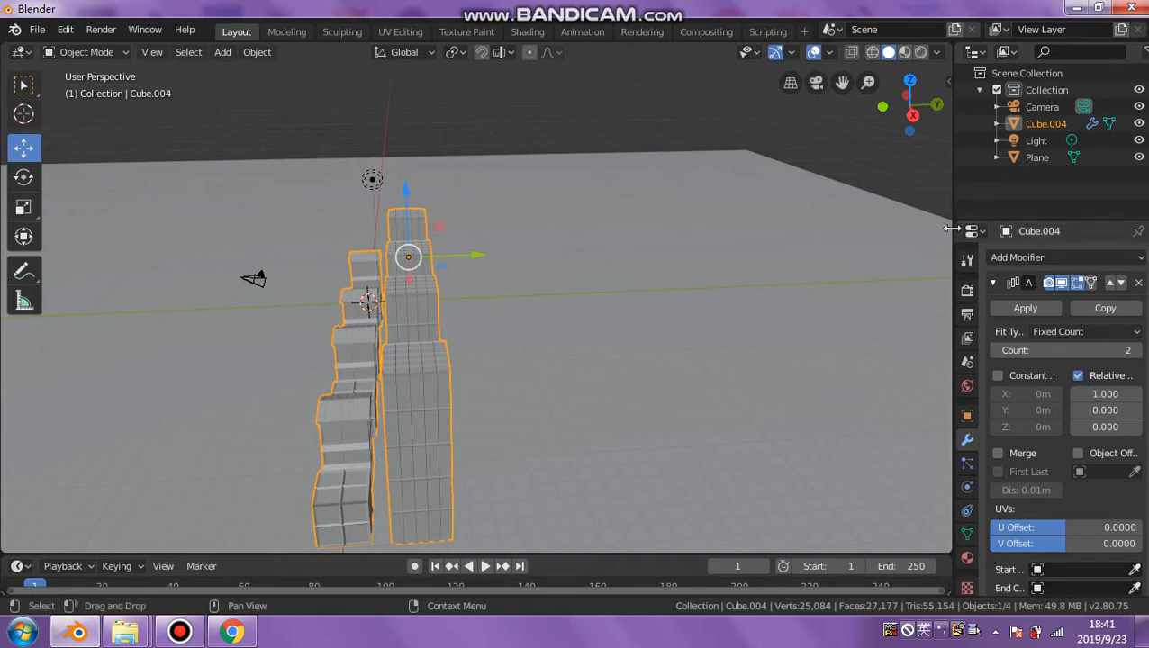
drag(950, 225, 754, 225)
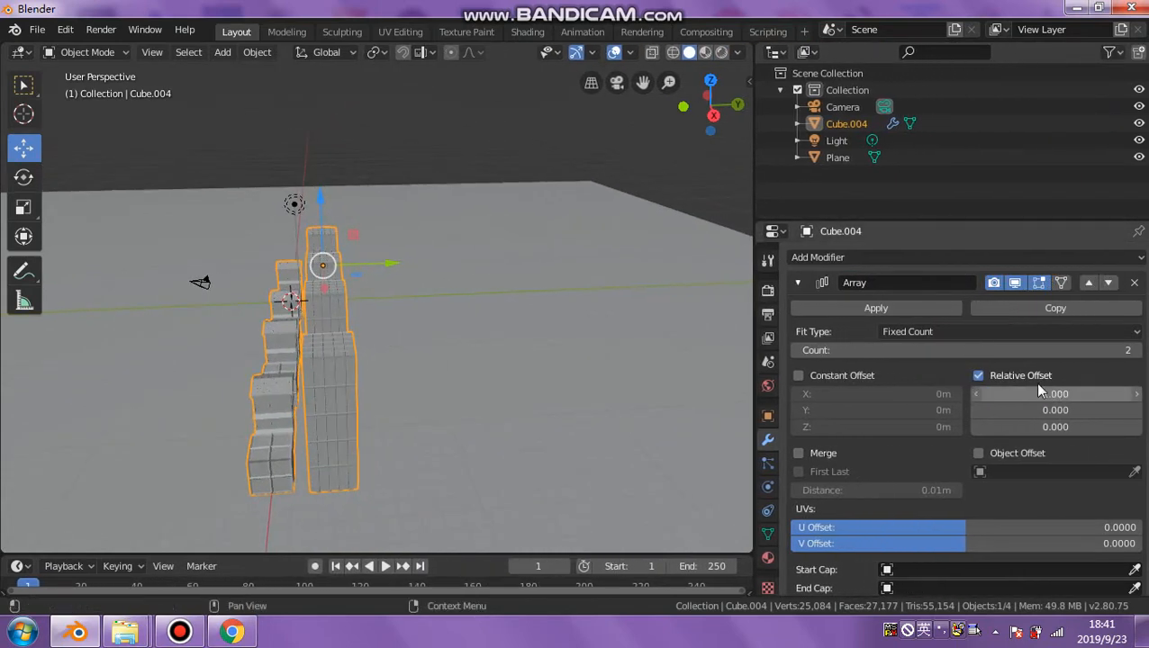
Set the array's relative offset to 0 in X and 2 in Y, and reduce the Y offset to 1.4.
click(1068, 394)
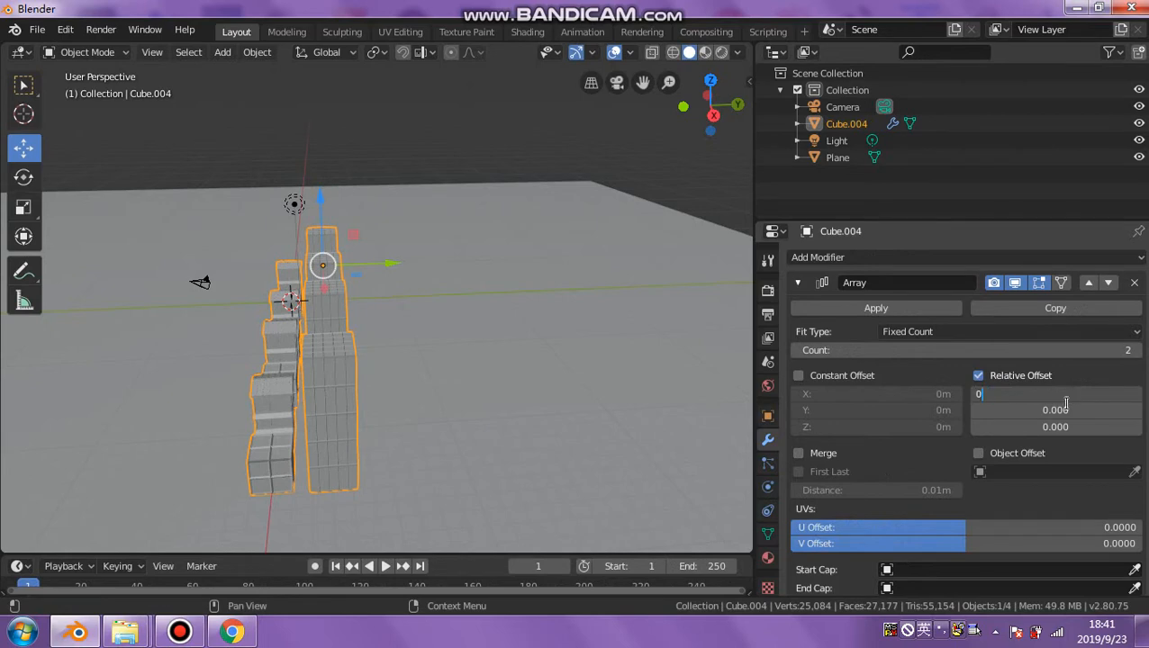
key(Return)
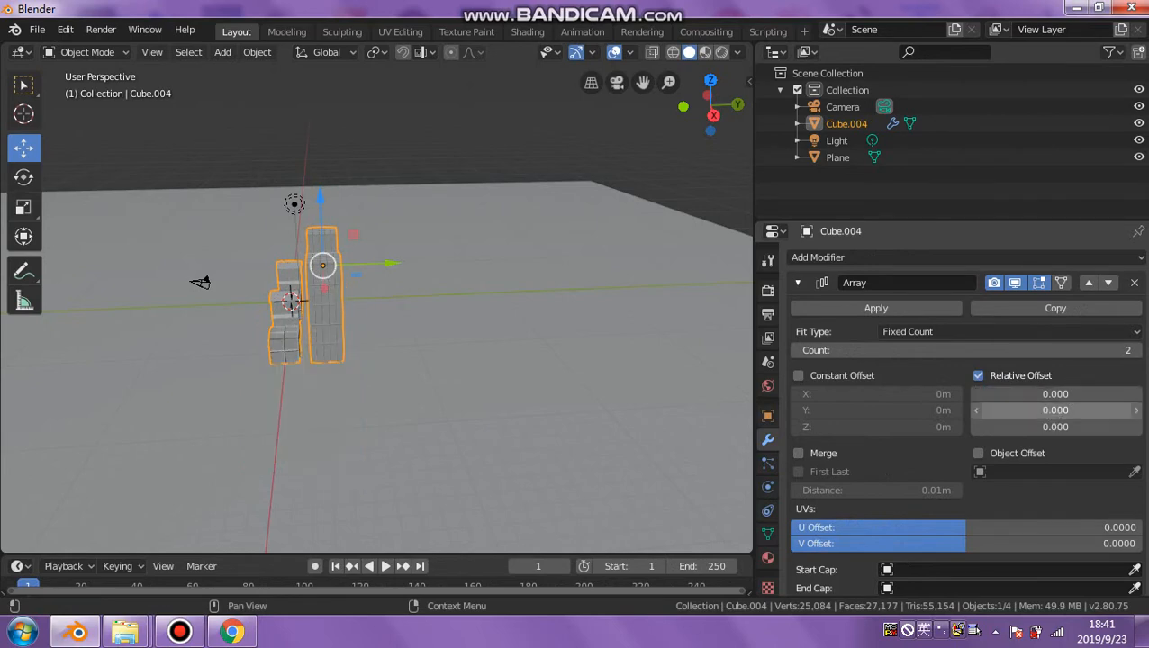
click(1056, 413)
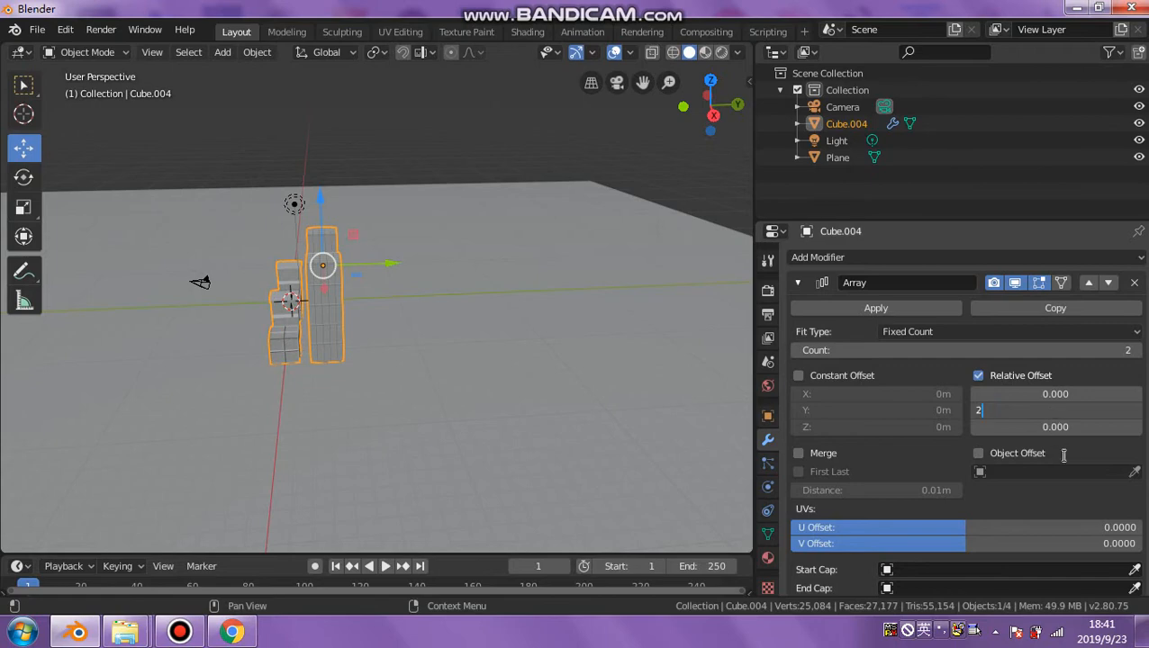
text(2)
key(Return)
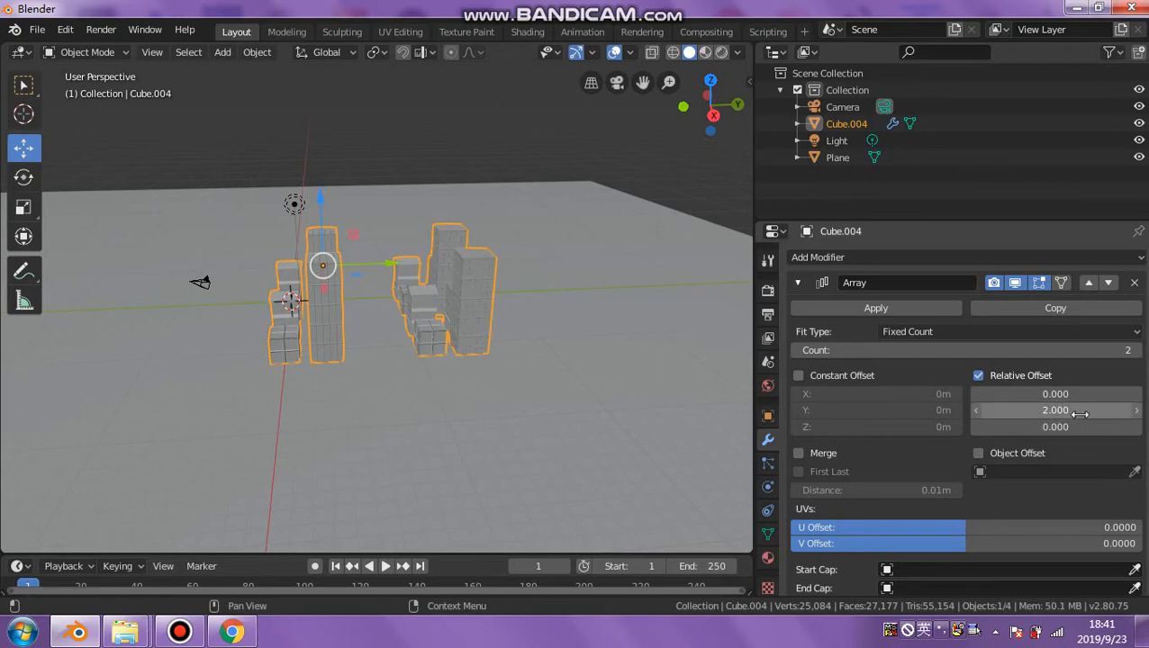
click(1073, 413)
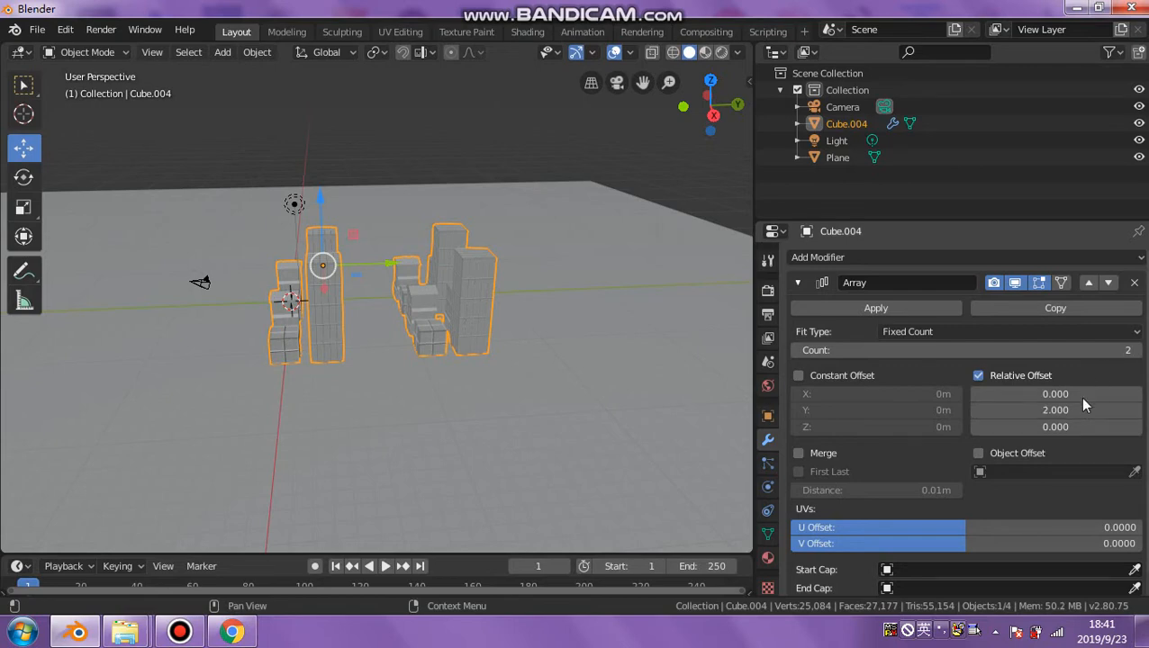
drag(1076, 409, 1021, 410)
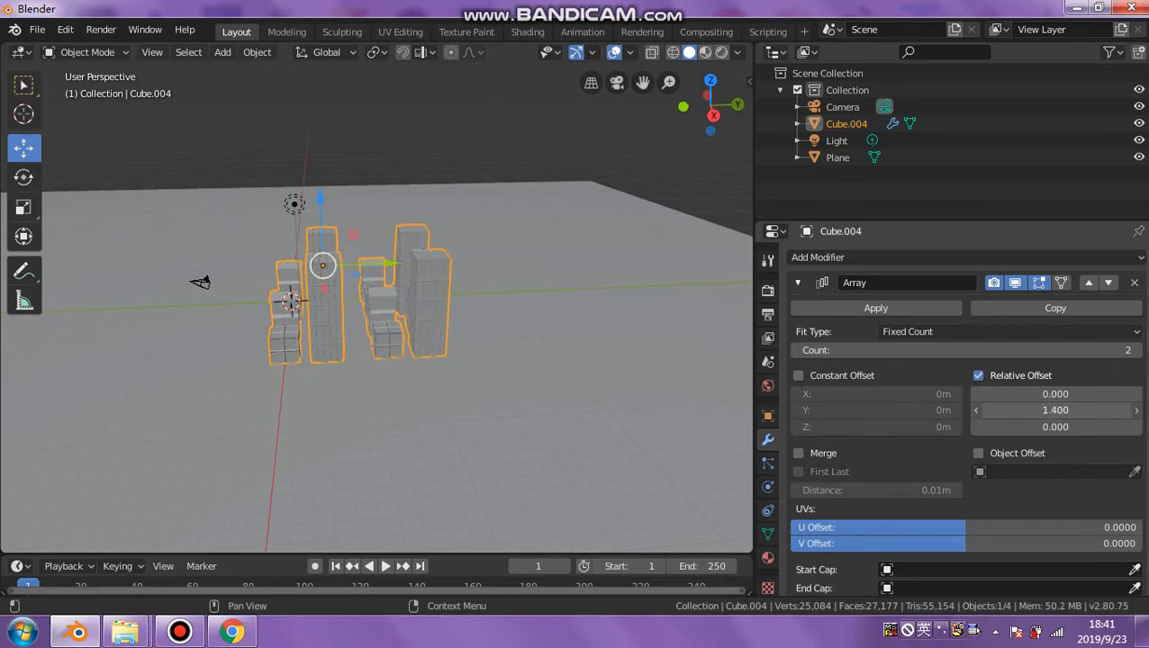
Increase the array's count to 6 to repeat the building group along Y.
click(1138, 350)
click(1137, 351)
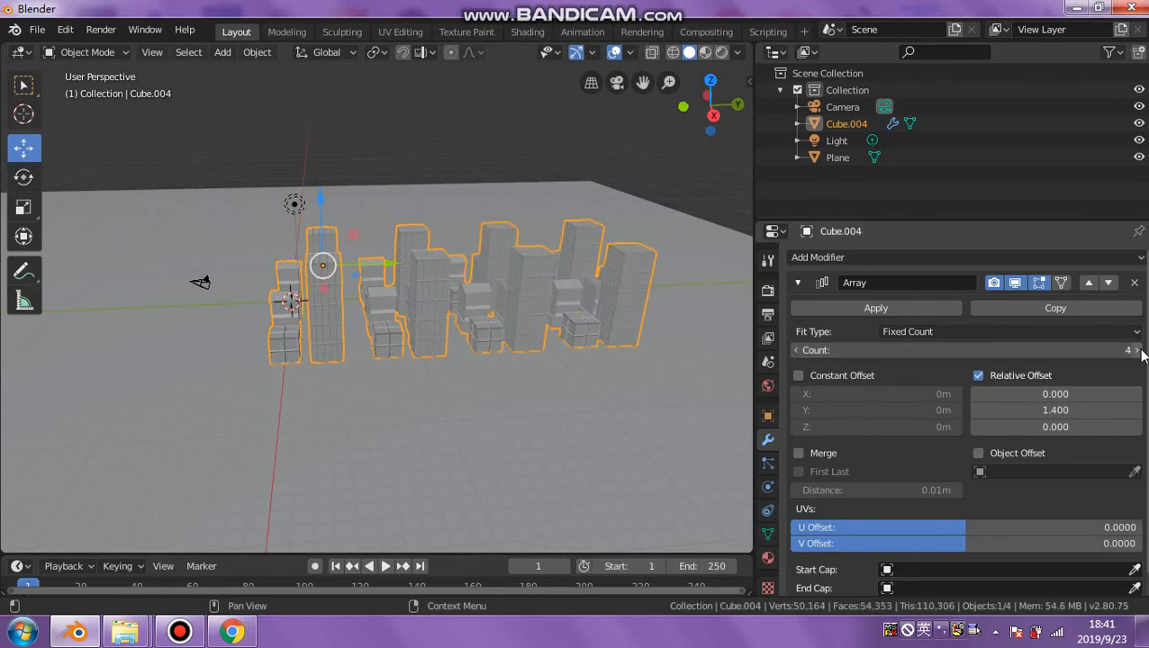
click(1138, 351)
click(1138, 350)
middle_drag(526, 369, 512, 384)
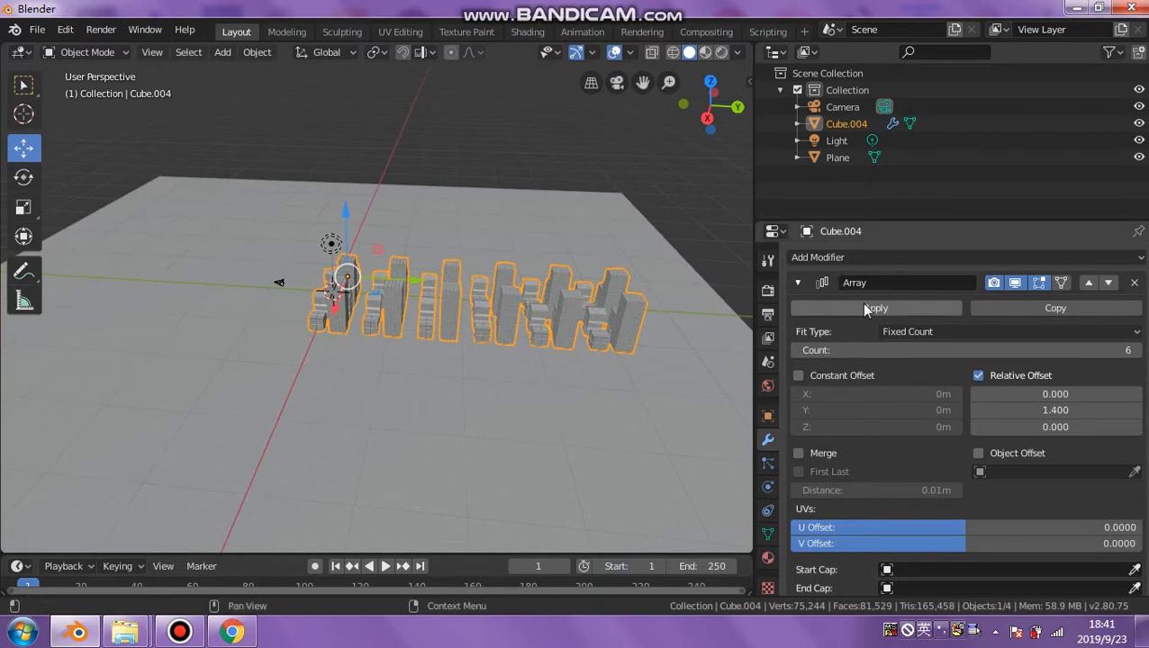
Duplicate the Array modifier on the buildings and check how the copies extend past the ground plane.
click(984, 308)
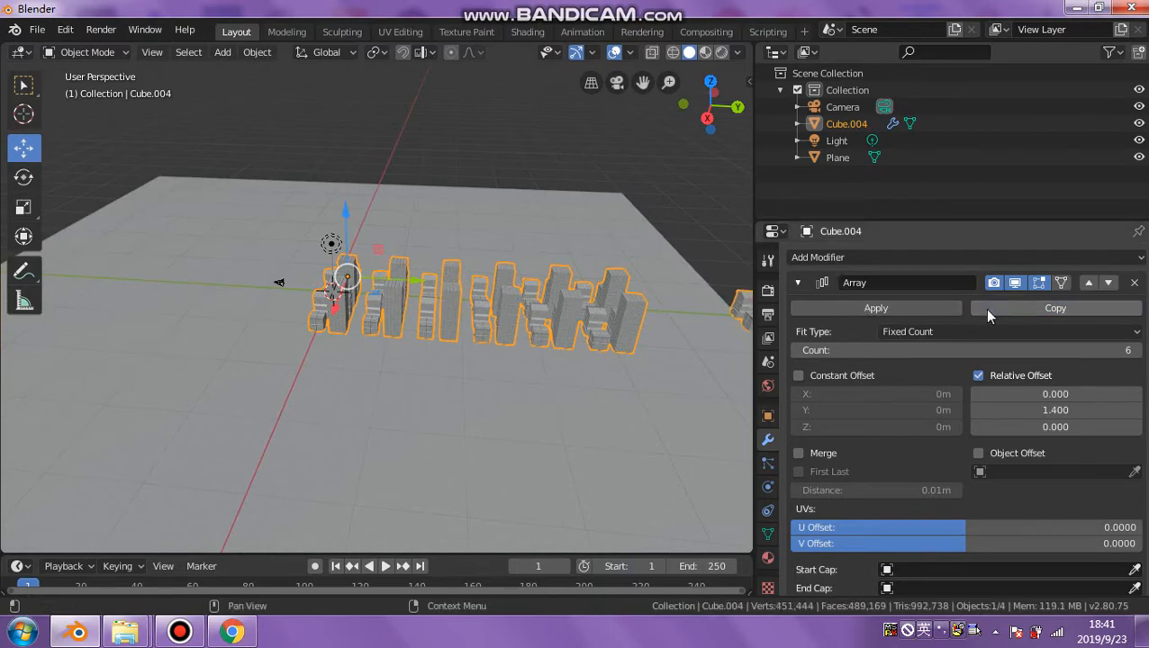
middle_drag(690, 353, 526, 313)
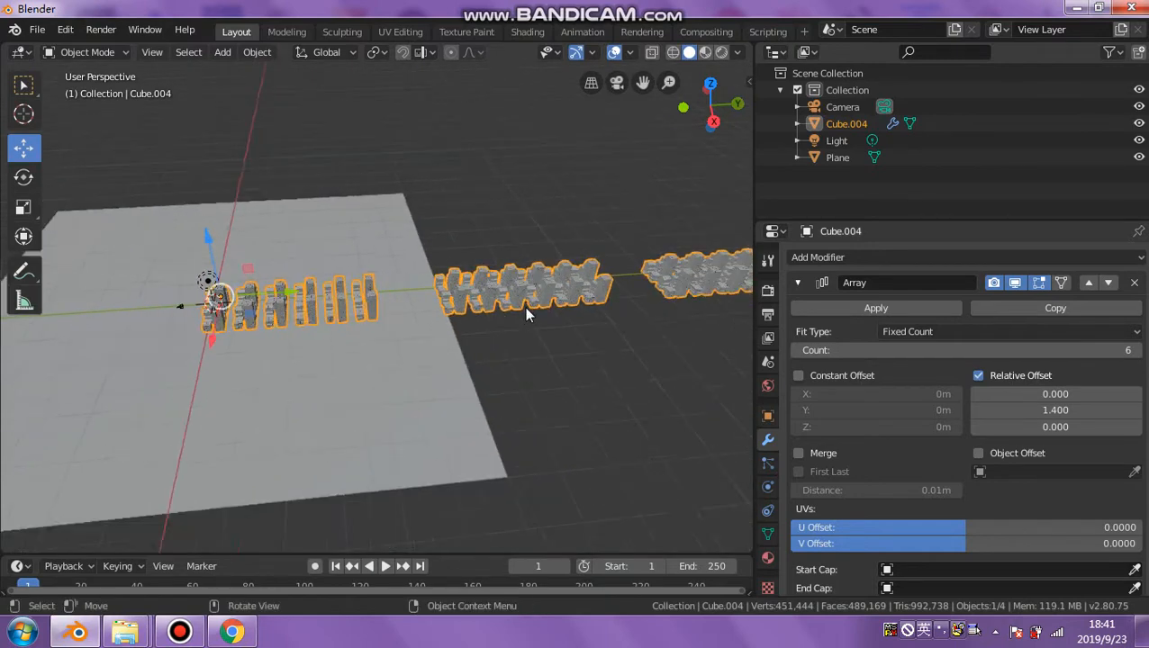
scroll(569, 310, down, 6)
scroll(589, 293, up, 5)
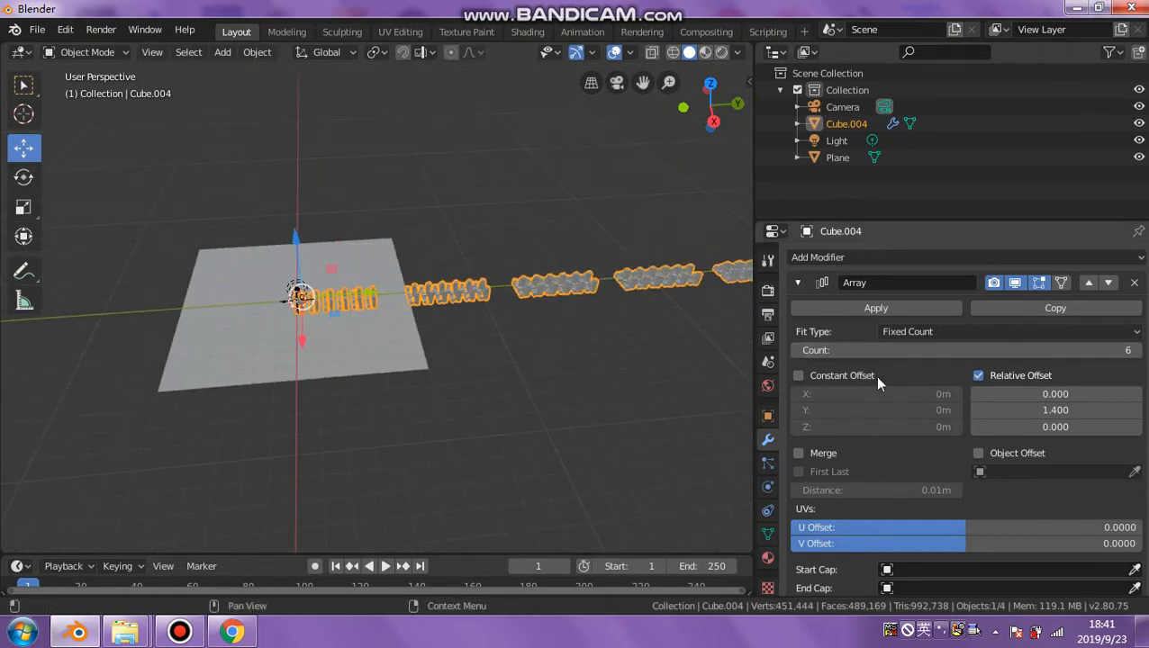
Reduce the first Array modifier's count to 2.
click(796, 351)
click(796, 351)
click(796, 350)
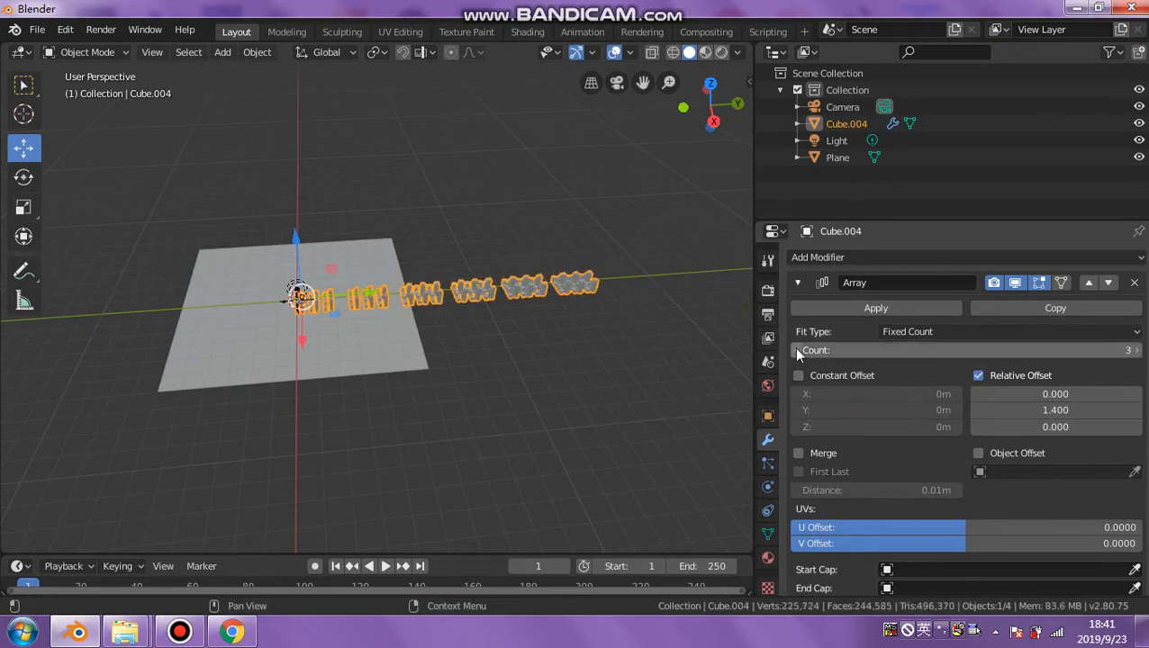
click(796, 350)
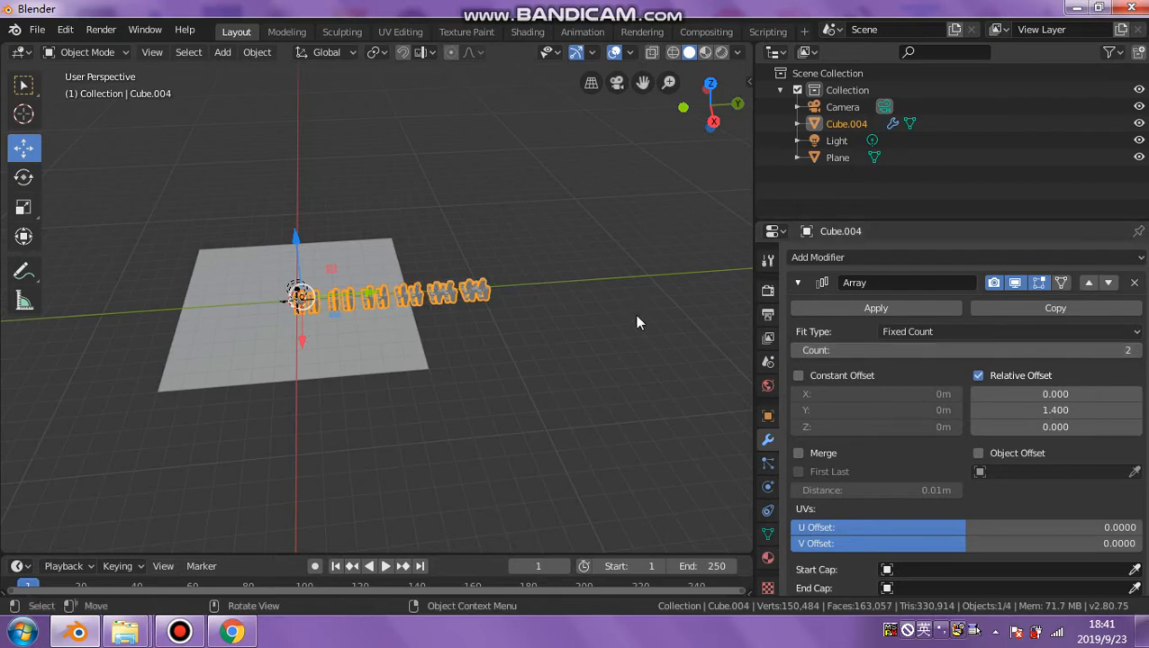
Set the first array's relative offset to 0 in Y and 1.4 in X, and raise its count to 3.
click(1102, 413)
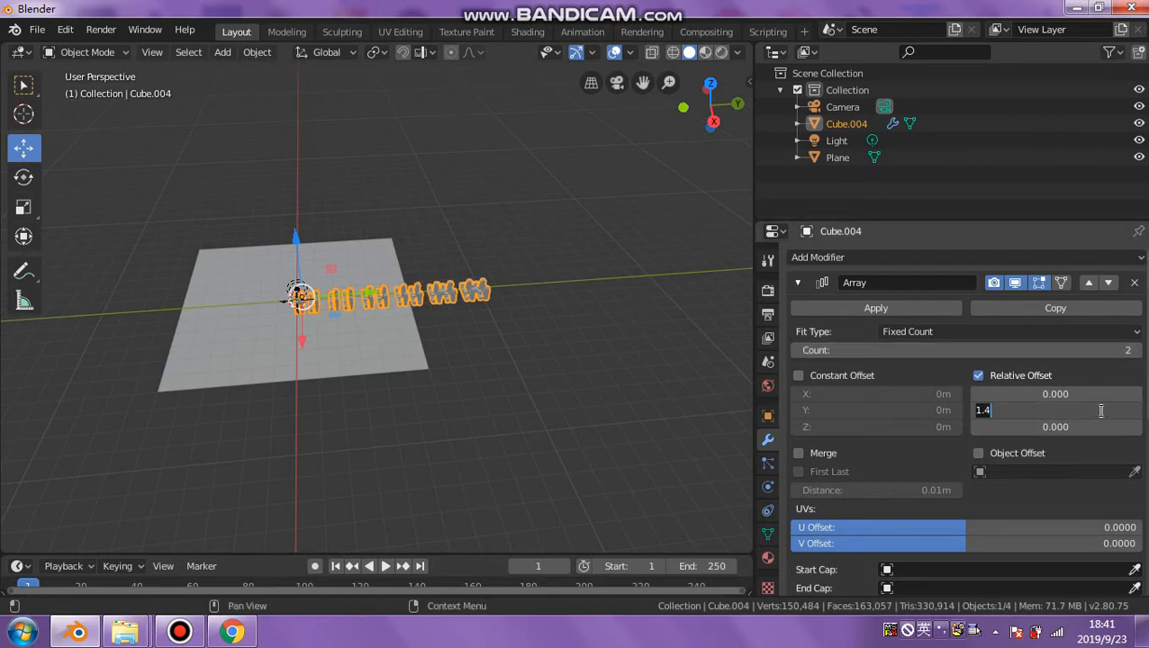
key(Return)
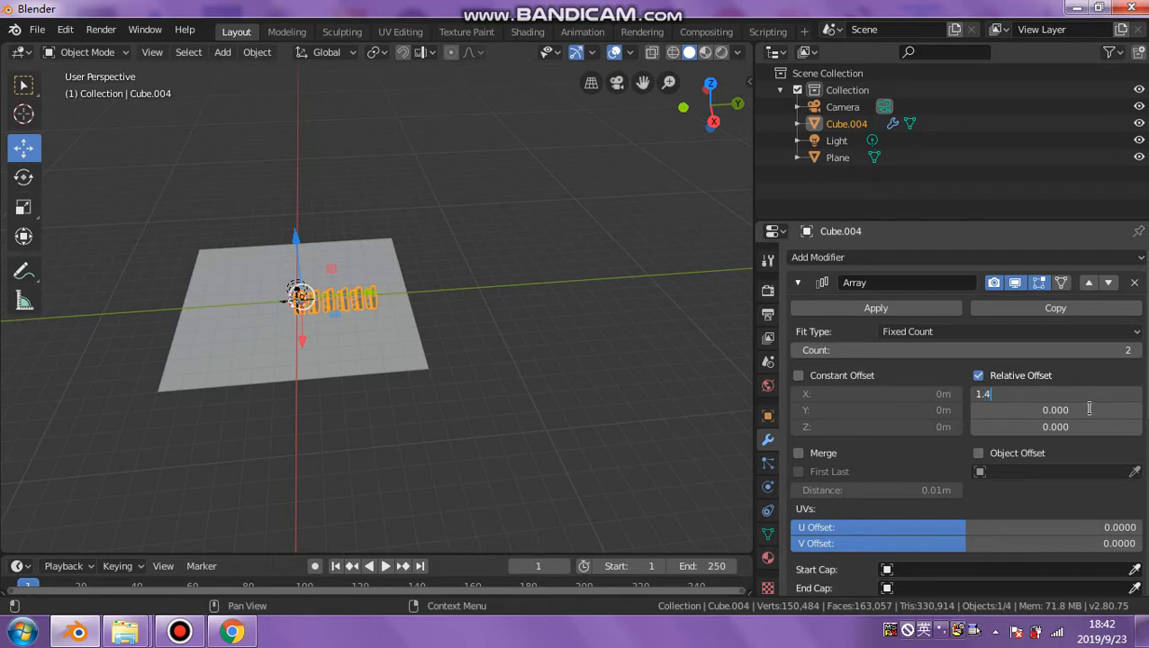
click(1136, 351)
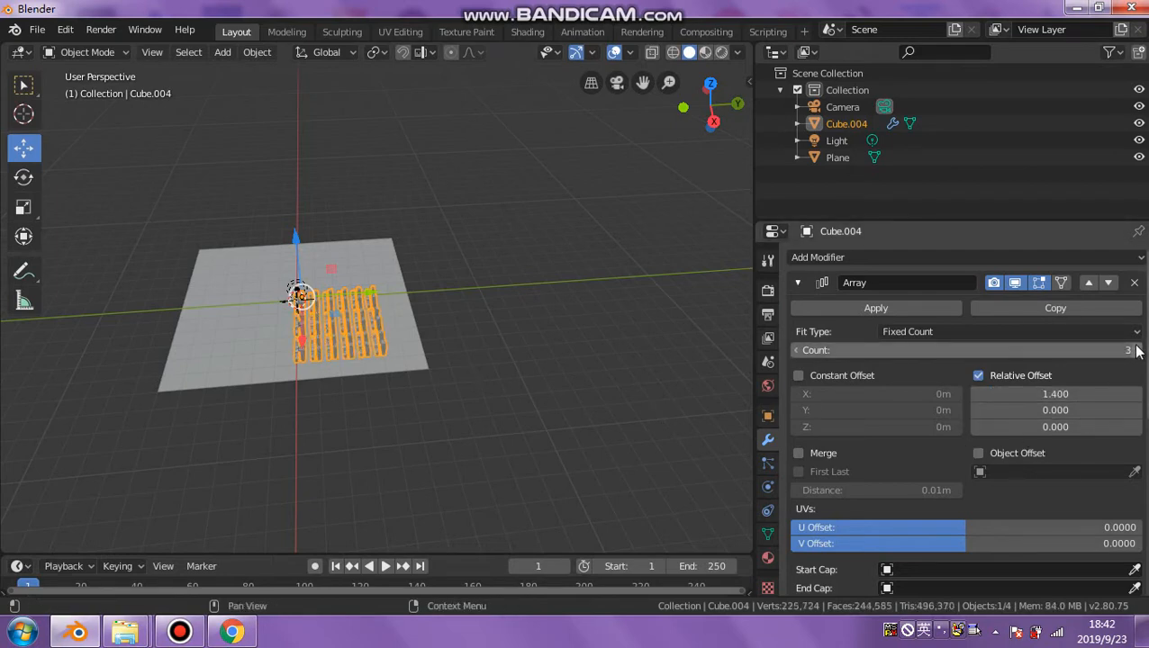
scroll(376, 283, up, 5)
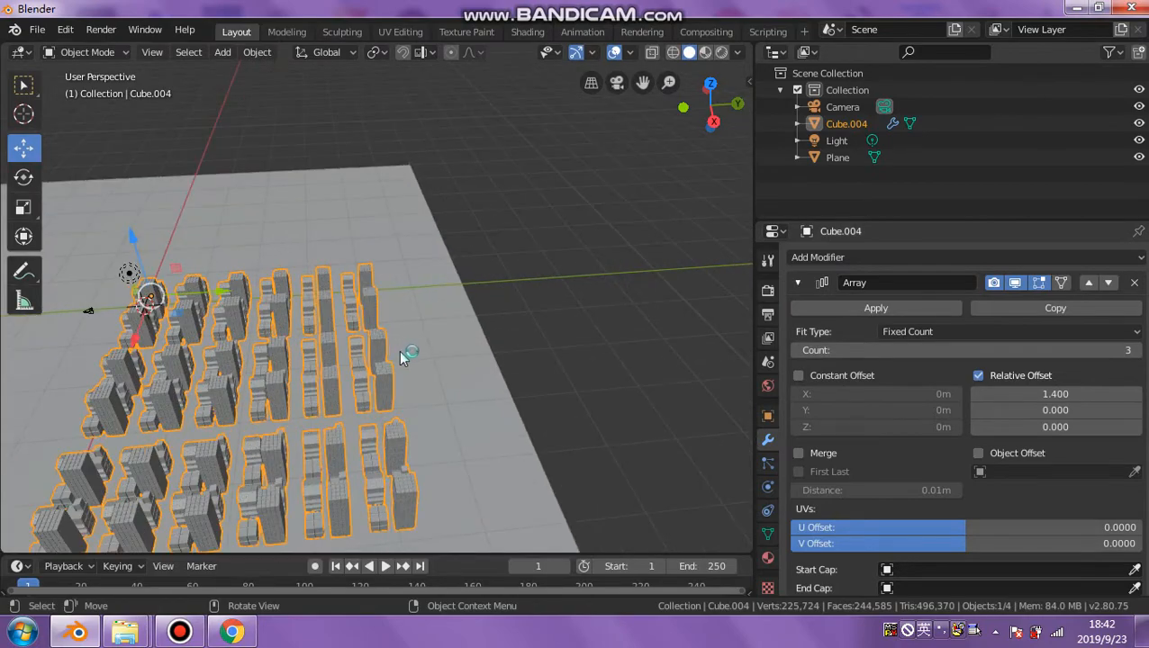
Set the first array's relative X offset to 1.1 to narrow the gaps between the building groups.
middle_drag(403, 353, 531, 279)
scroll(511, 239, up, 3)
shift+middle_drag(509, 238, 358, 327)
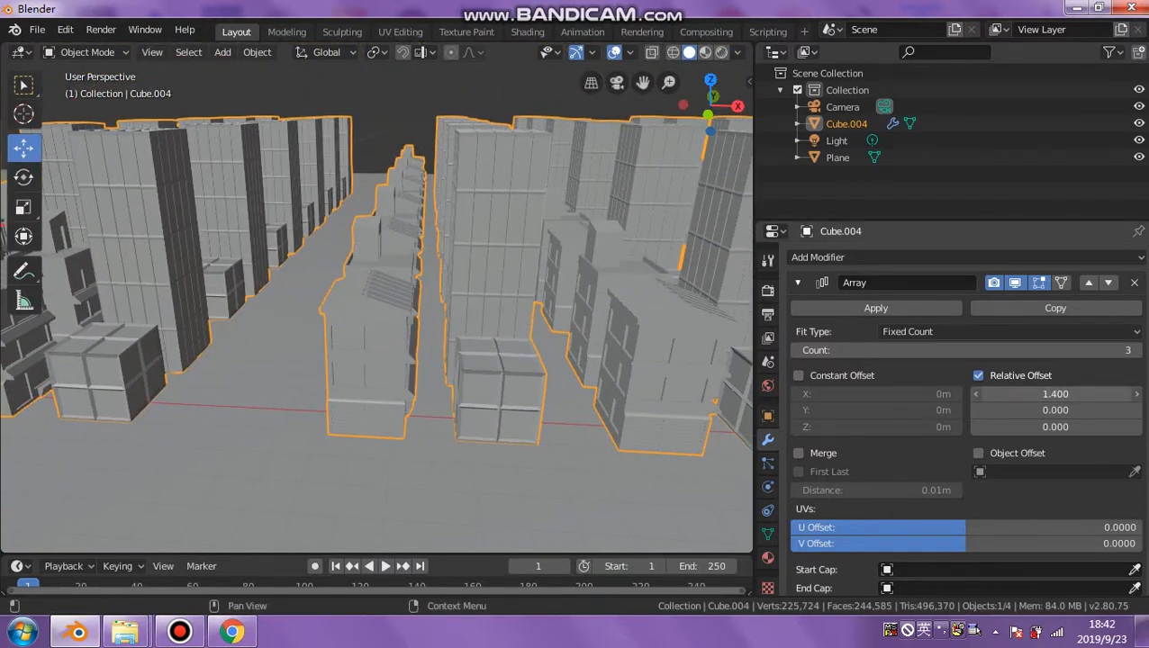
mouse_move(1052, 393)
mouse_down()
mouse_move(999, 394)
mouse_move(1078, 394)
mouse_move(1041, 393)
mouse_up()
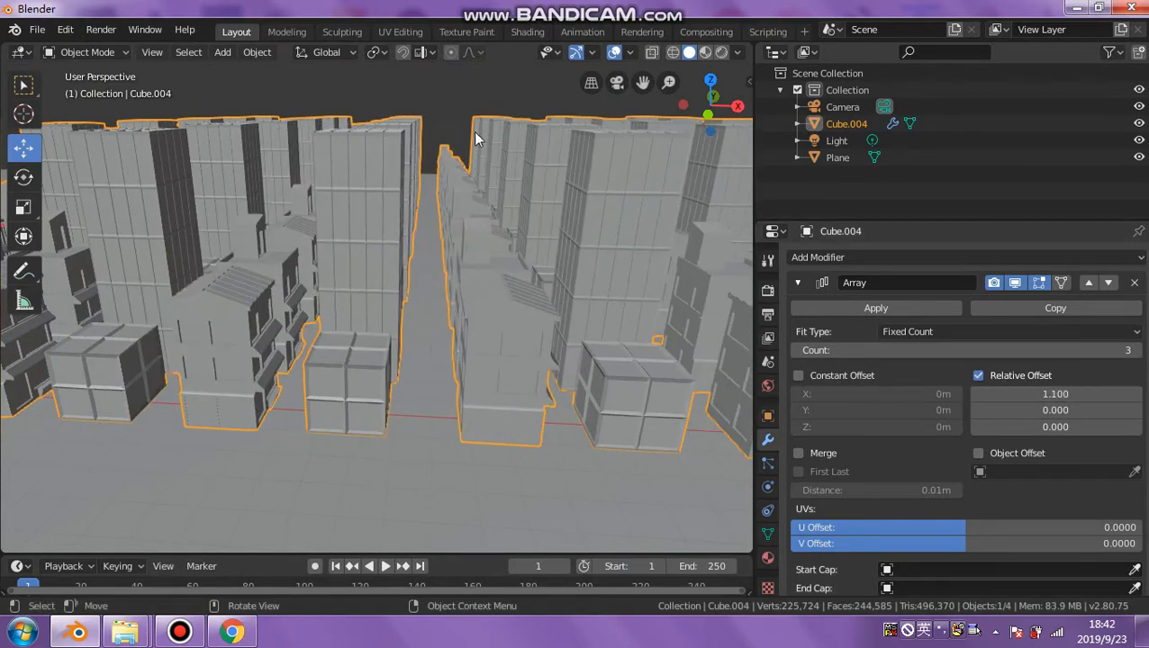
Apply both Array modifiers on the buildings to turn the repeated blocks into real geometry.
click(457, 102)
scroll(455, 113, down, 3)
middle_drag(451, 127, 470, 220)
middle_drag(550, 176, 333, 136)
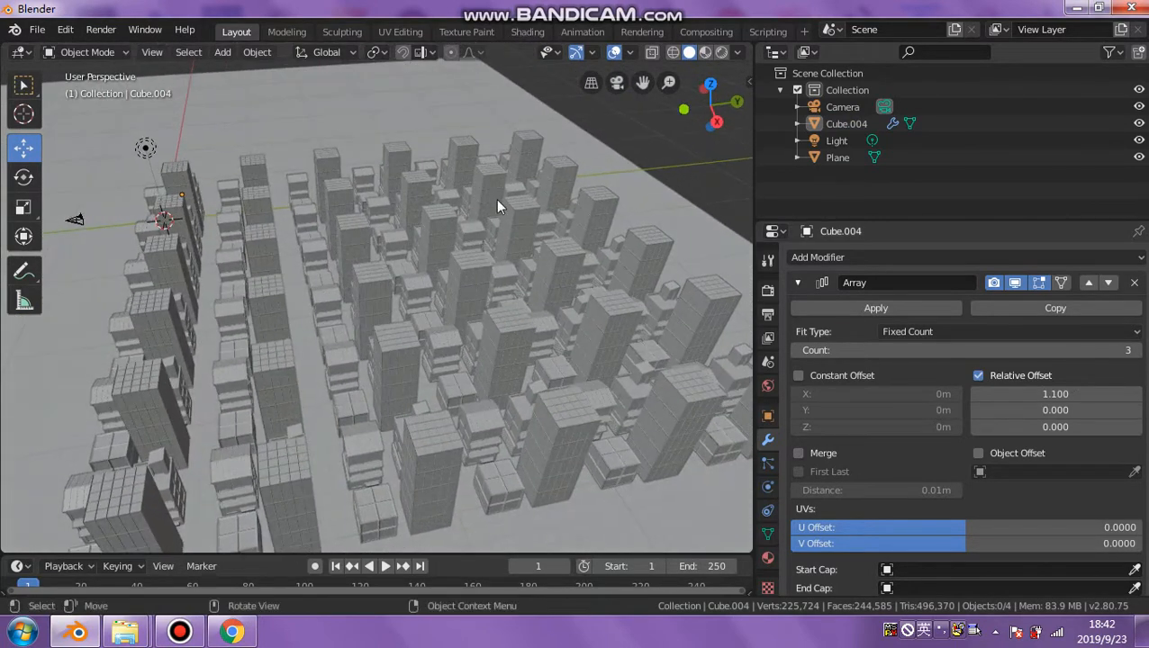
click(858, 308)
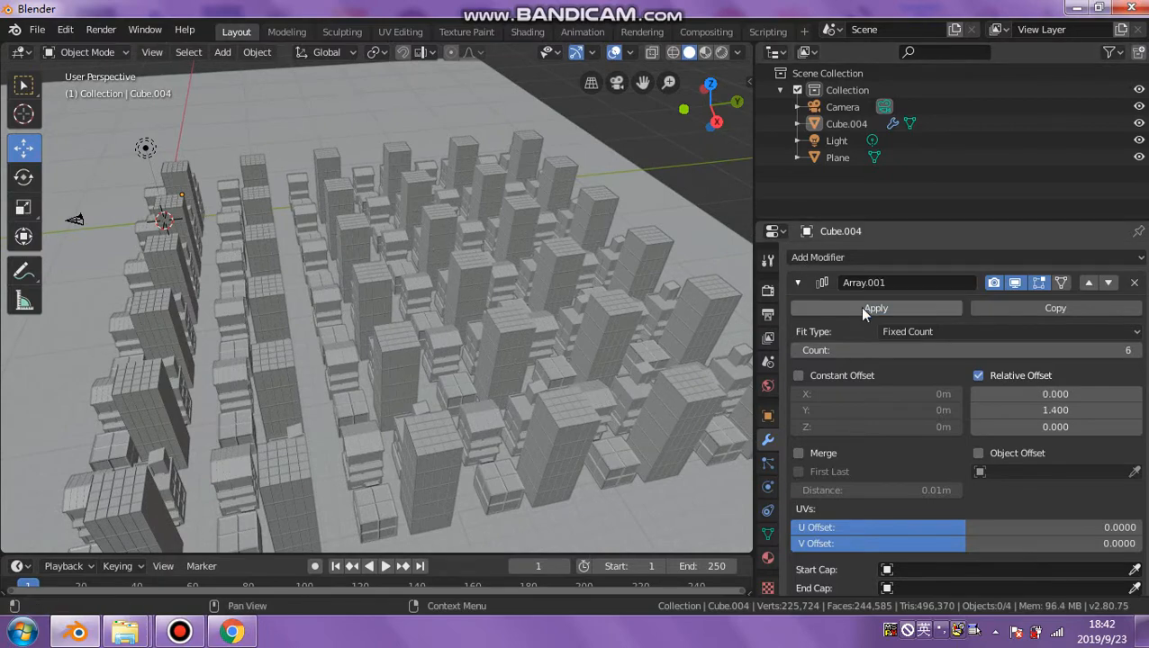
click(858, 308)
Move the whole building block about 16.4 m along X on the ground plane.
middle_drag(426, 374, 285, 298)
click(362, 317)
scroll(284, 298, down, 4)
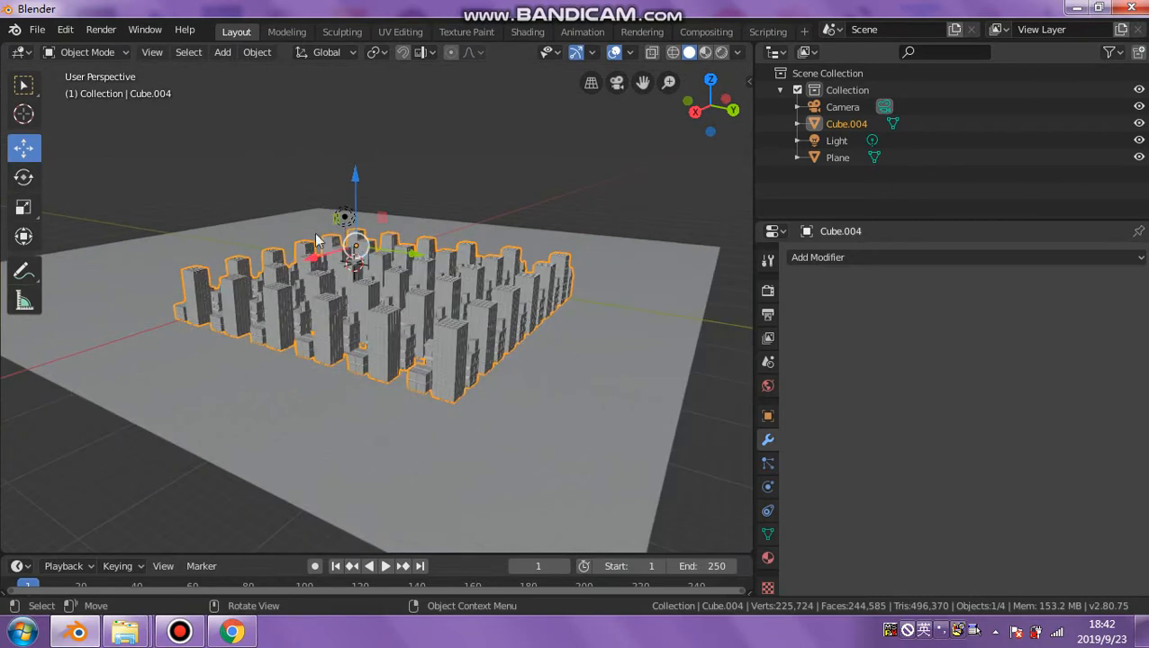
drag(321, 260, 340, 303)
Examine the streets, facades and overall layout of the moved building block from close up and from above.
middle_drag(340, 303, 441, 285)
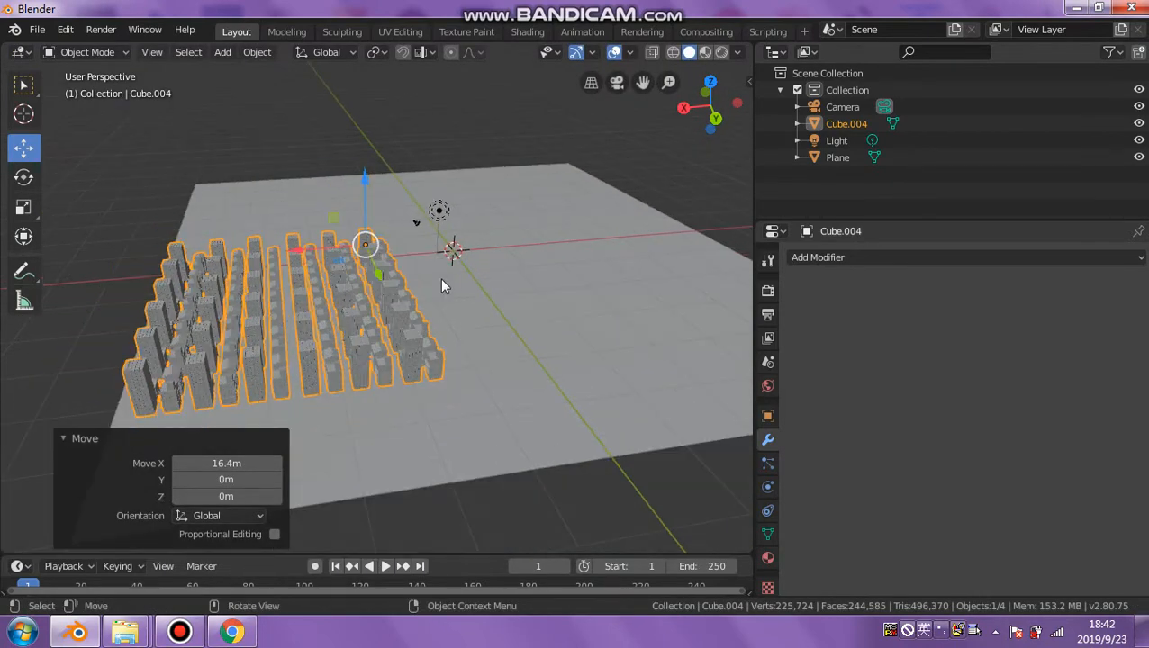
scroll(329, 316, up, 10)
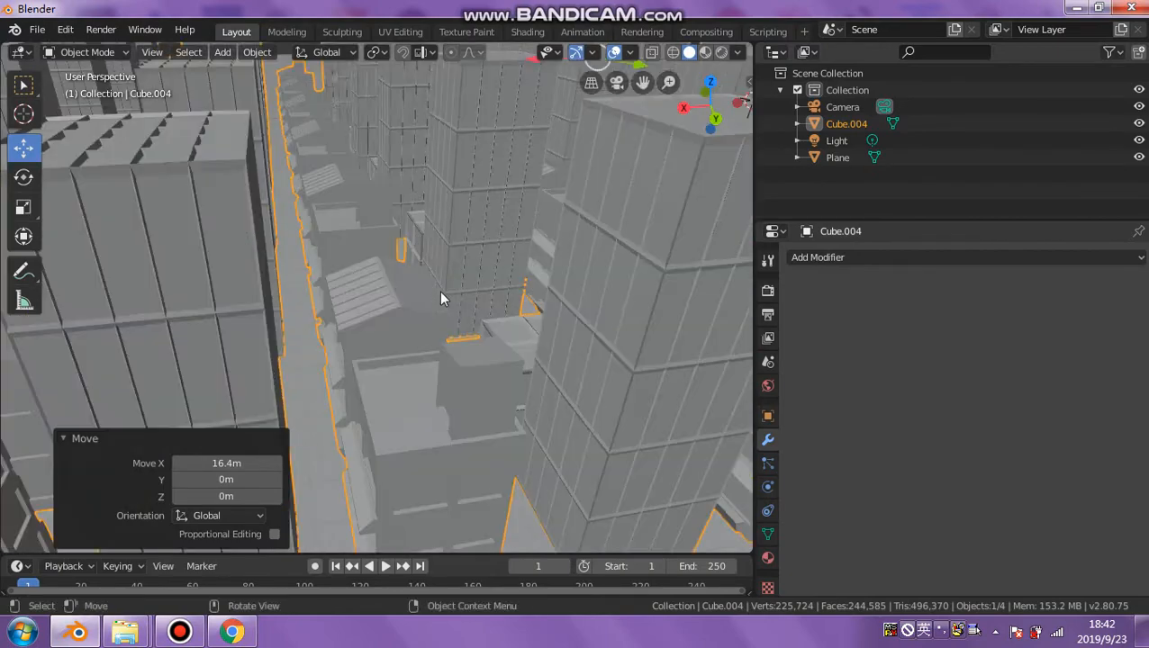
scroll(415, 304, down, 10)
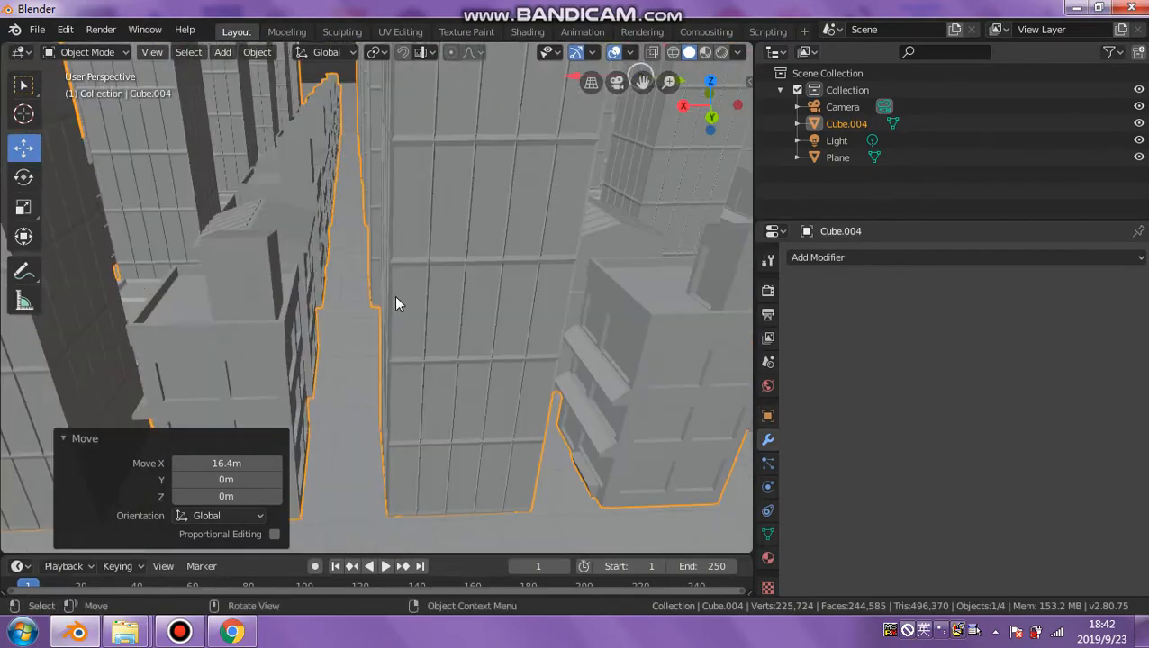
scroll(395, 304, up, 10)
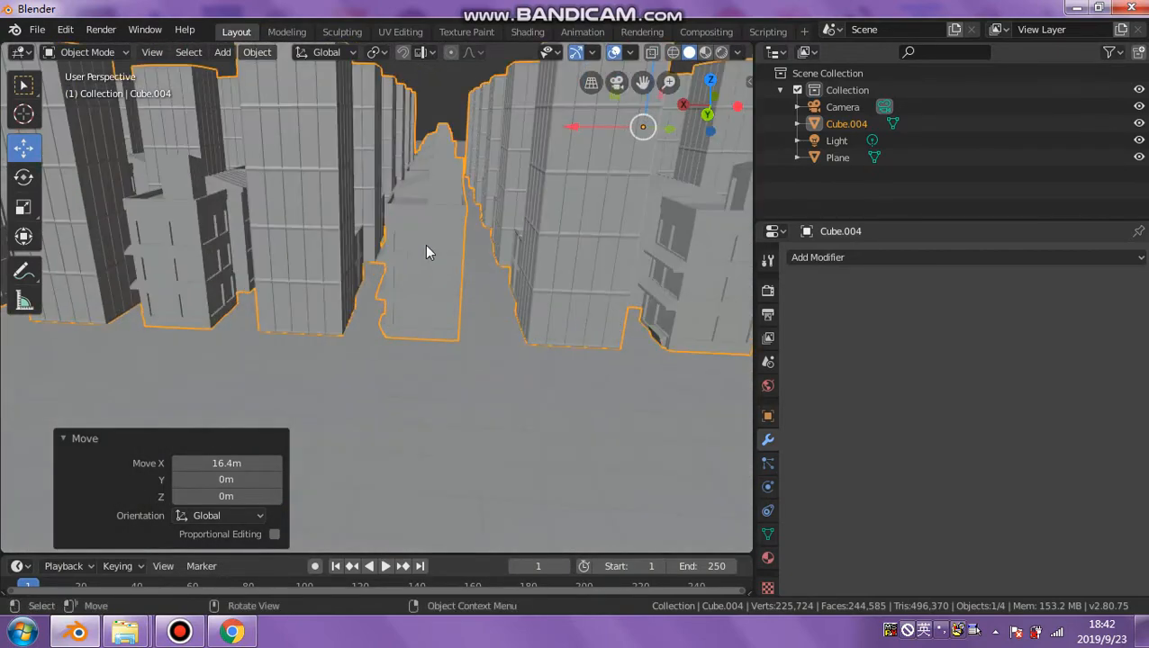
middle_drag(437, 237, 701, 298)
scroll(357, 269, up, 3)
middle_drag(361, 285, 508, 305)
scroll(476, 307, down, 2)
scroll(476, 298, down, 4)
scroll(470, 298, down, 3)
middle_drag(442, 293, 469, 310)
scroll(411, 315, up, 3)
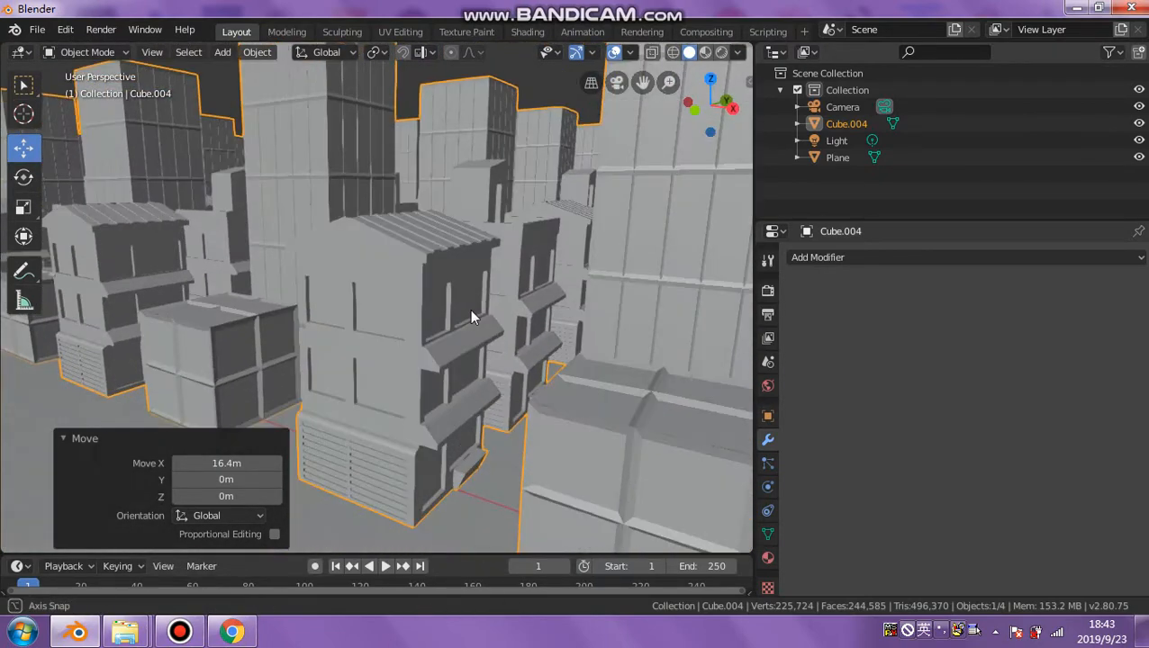
middle_drag(585, 420, 7, 387)
scroll(601, 345, down, 5)
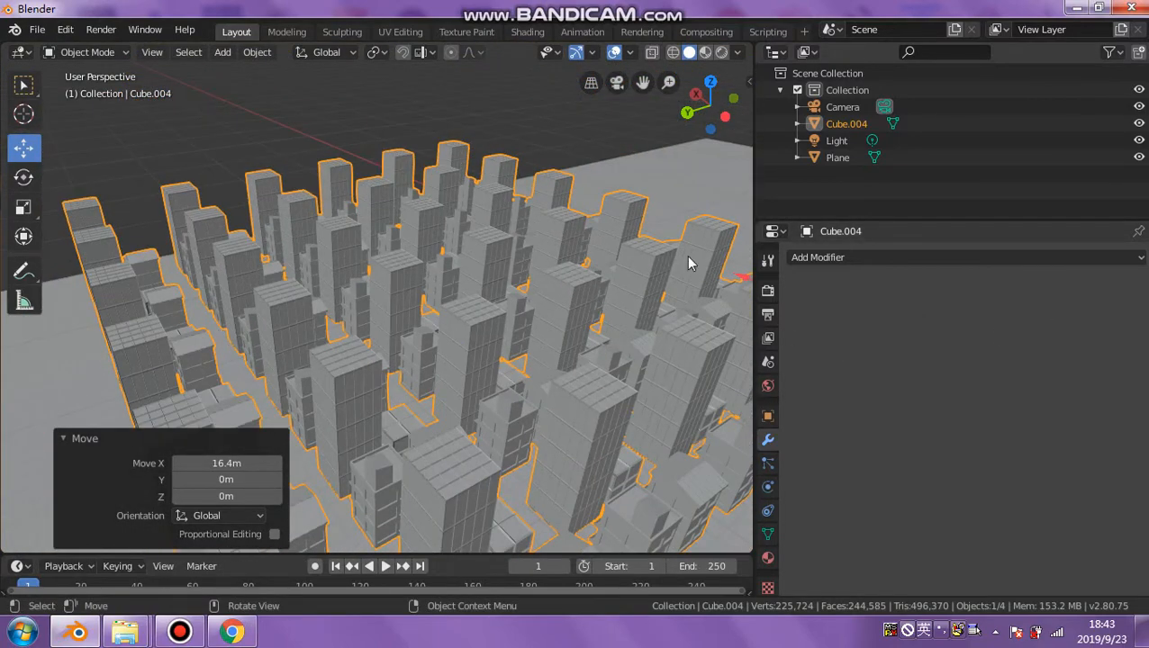
scroll(365, 362, down, 4)
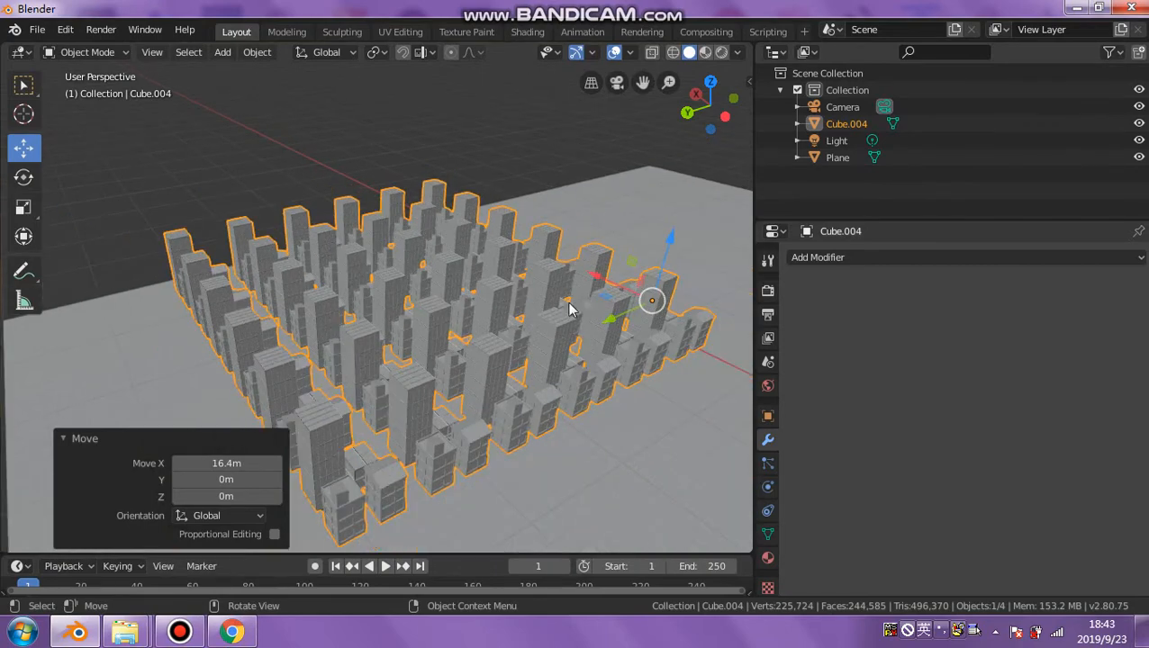
Select the ground plane and switch it to Edit Mode.
middle_drag(569, 309, 297, 385)
click(164, 268)
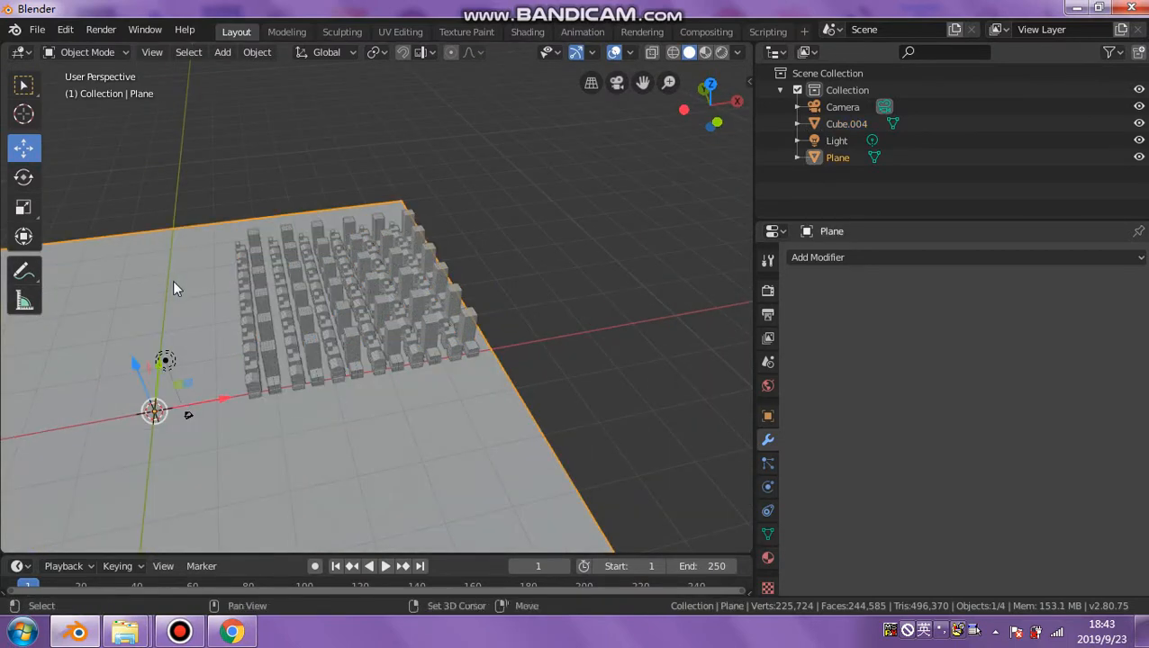
shift+middle_drag(171, 280, 151, 210)
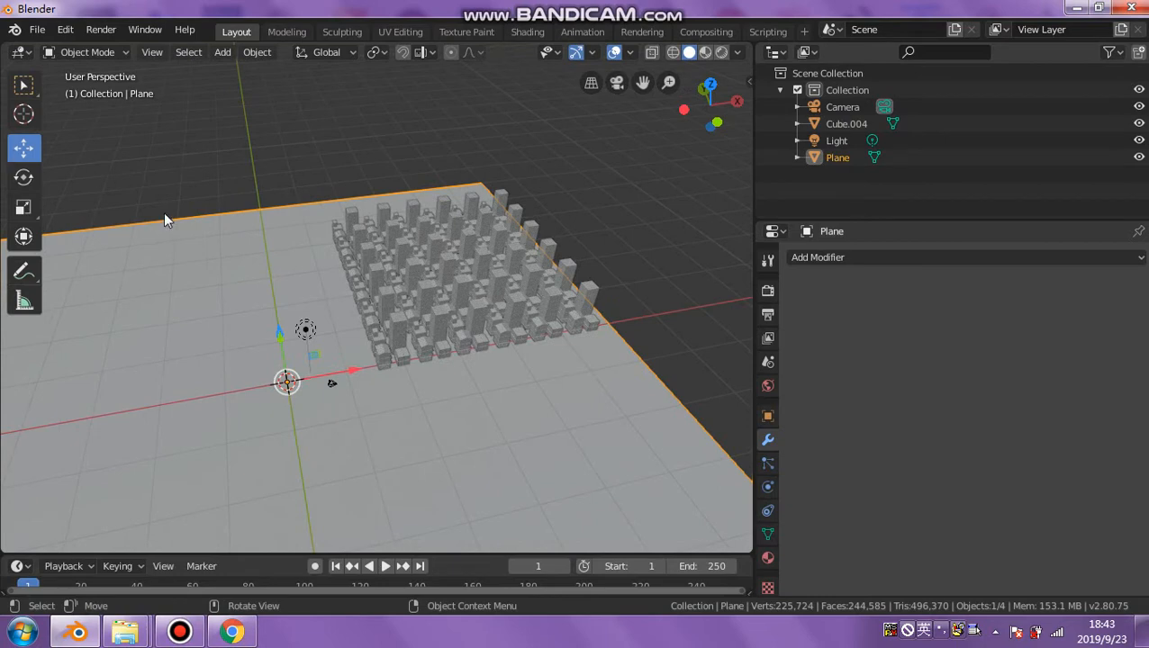
middle_drag(198, 260, 258, 255)
middle_drag(153, 309, 171, 164)
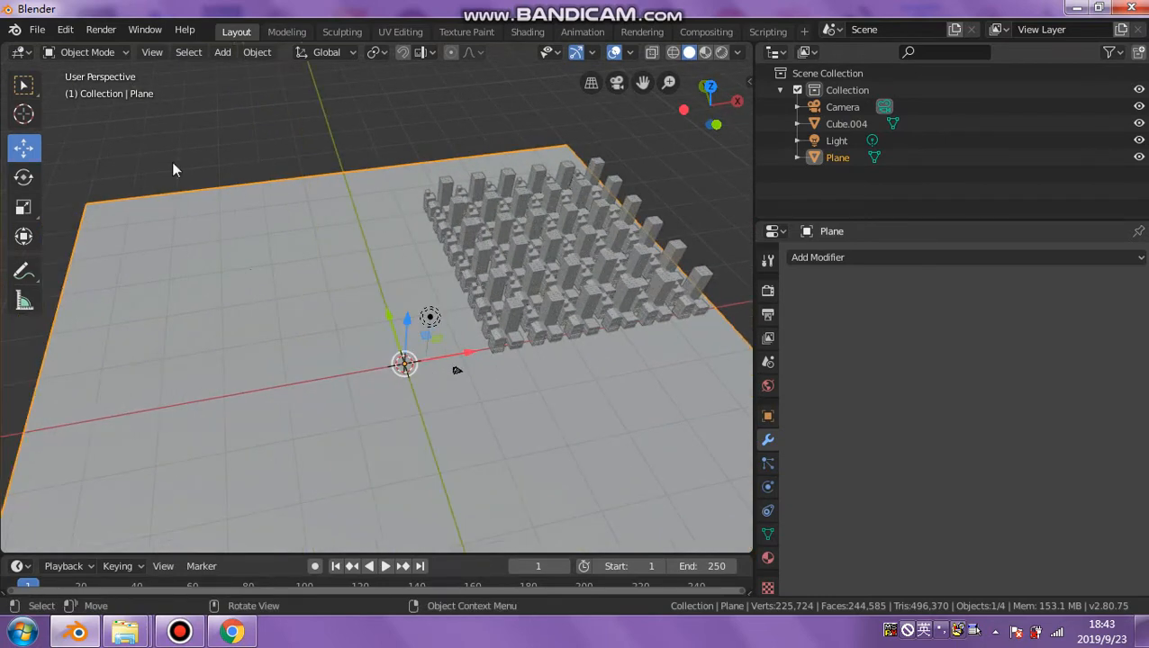
click(223, 52)
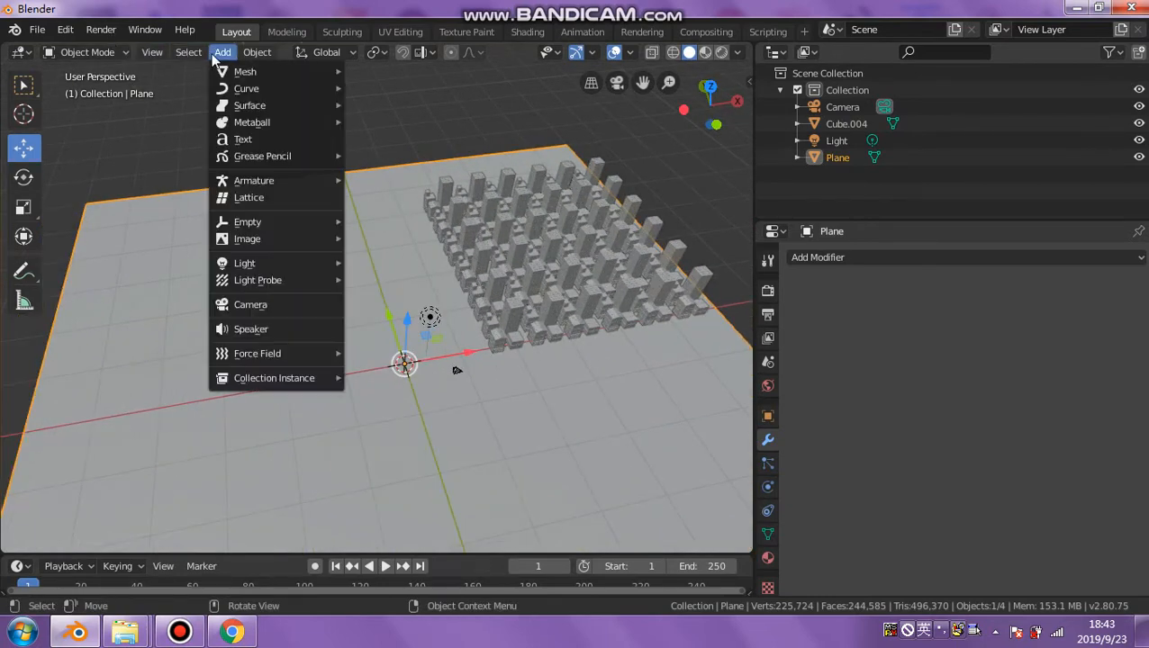
mouse_move(228, 68)
mouse_move(106, 52)
click(95, 89)
Try subdividing the ground plane with 3 cuts, check the grid against the buildings, and undo the subdivision.
right_click(244, 221)
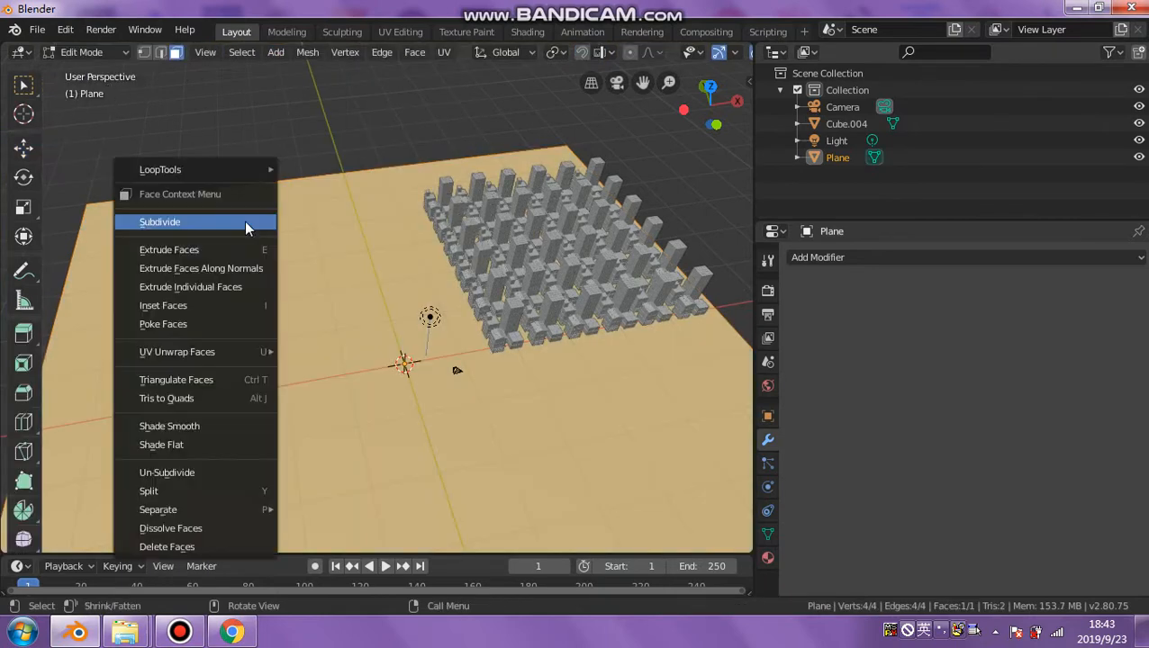
click(244, 221)
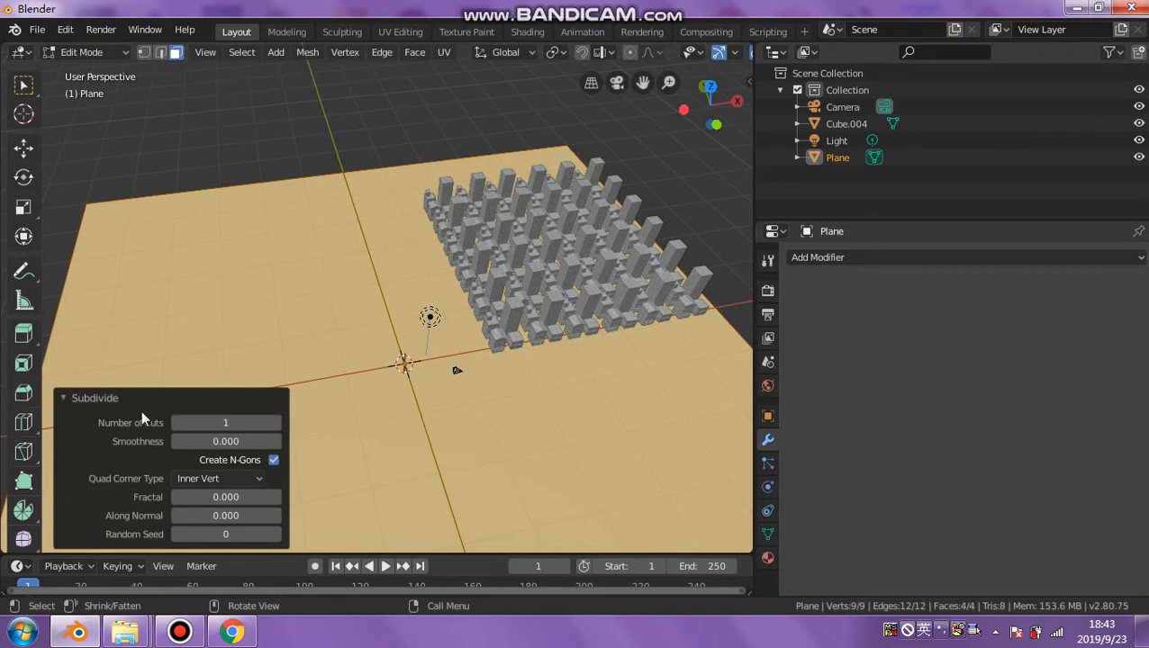
click(275, 423)
click(275, 422)
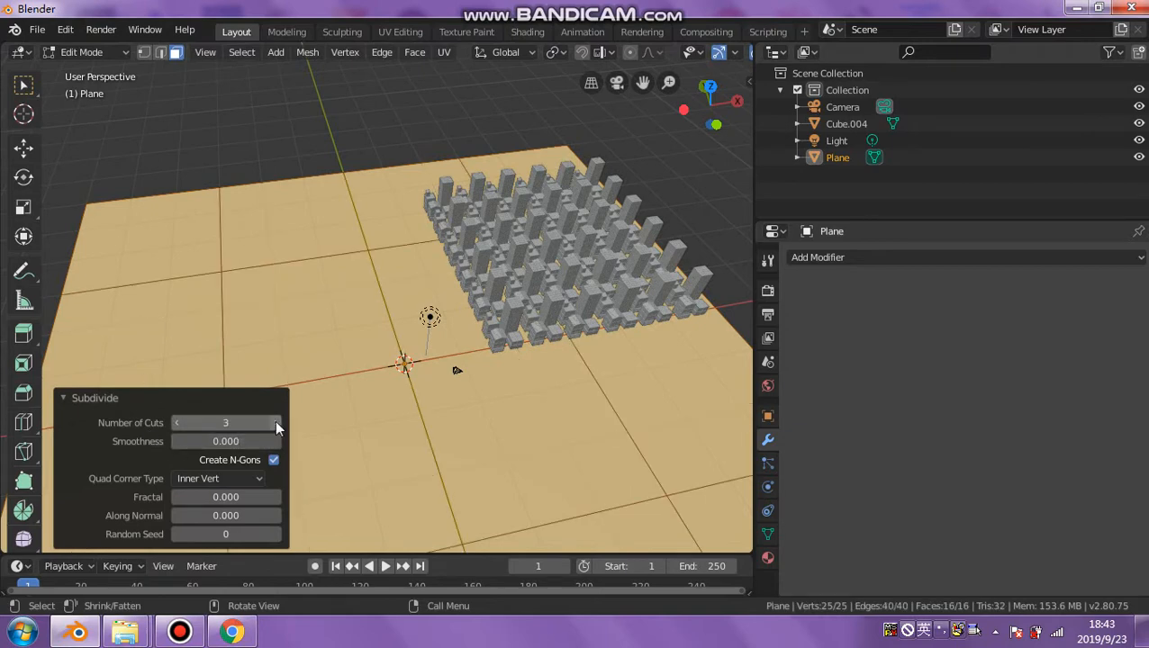
scroll(324, 254, down, 1)
shift+middle_drag(301, 177, 362, 142)
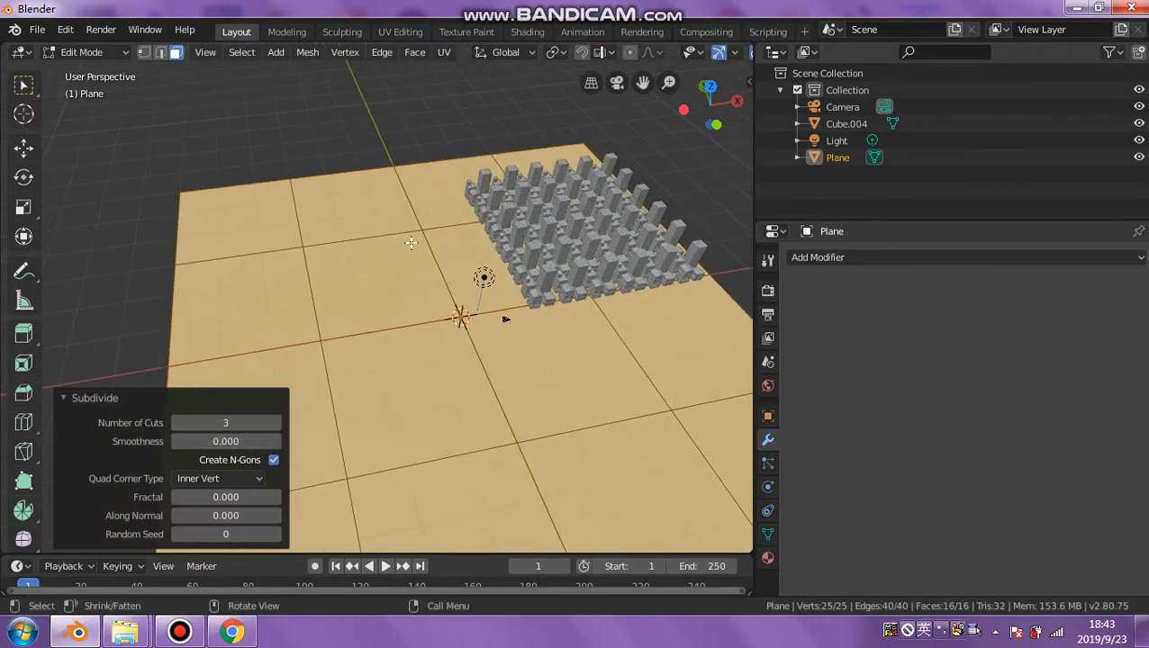
middle_drag(410, 243, 363, 335)
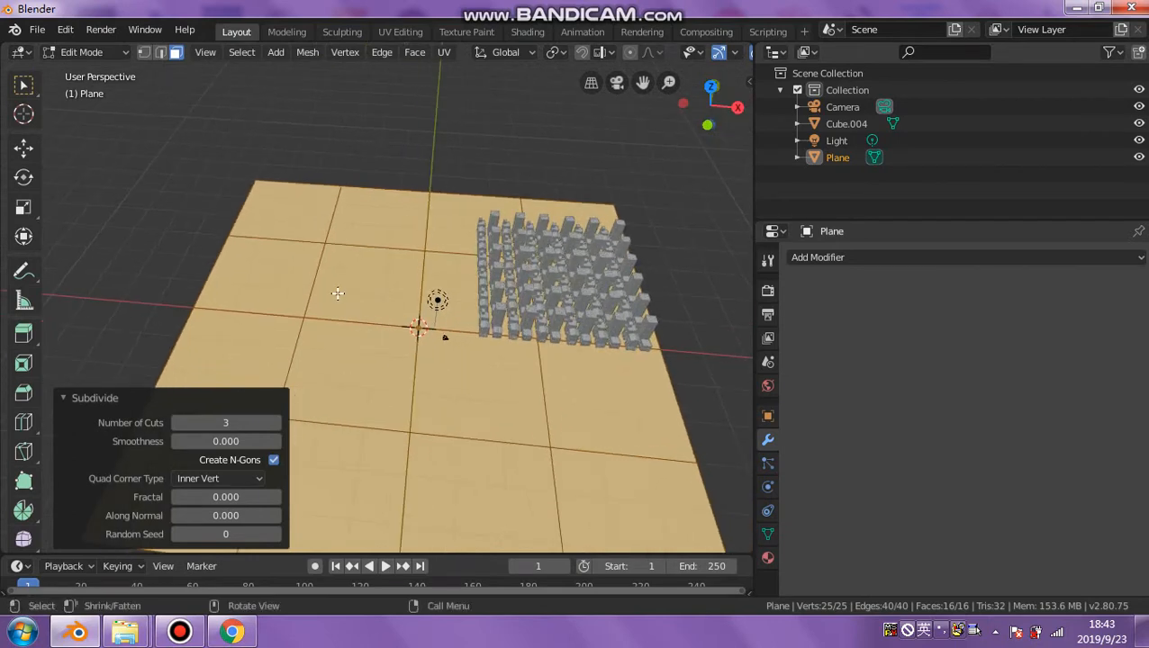
key(ctrl+z)
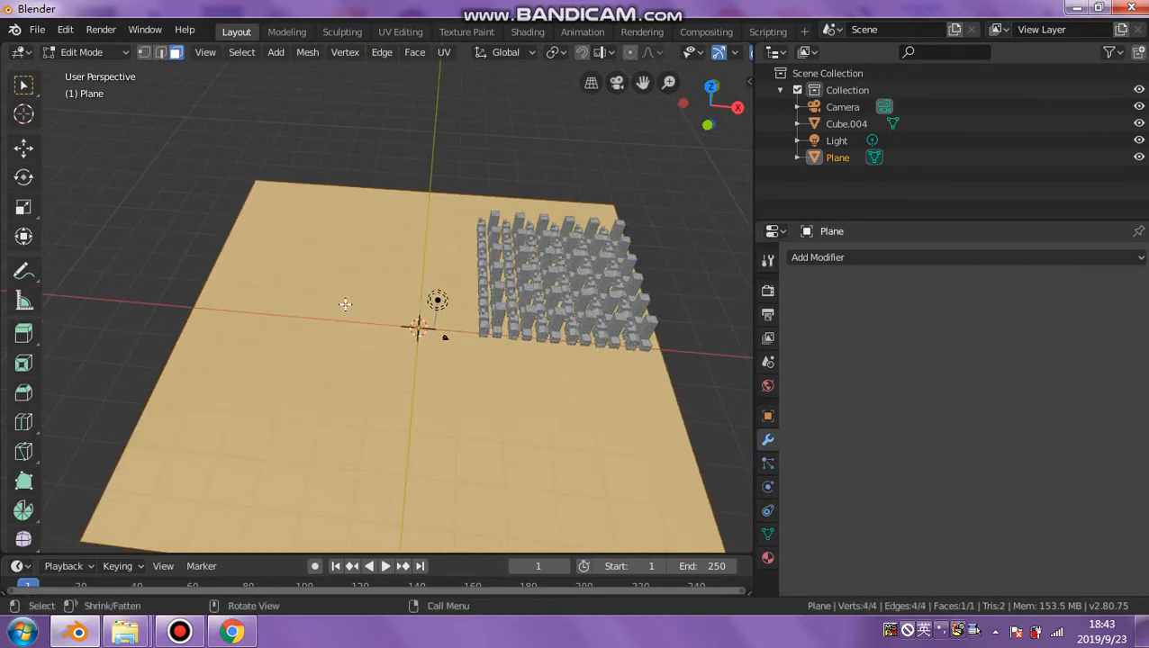
Subdivide the whole ground plane with 1 cut and select the empty quarter beside the buildings across the Y axis.
click(151, 228)
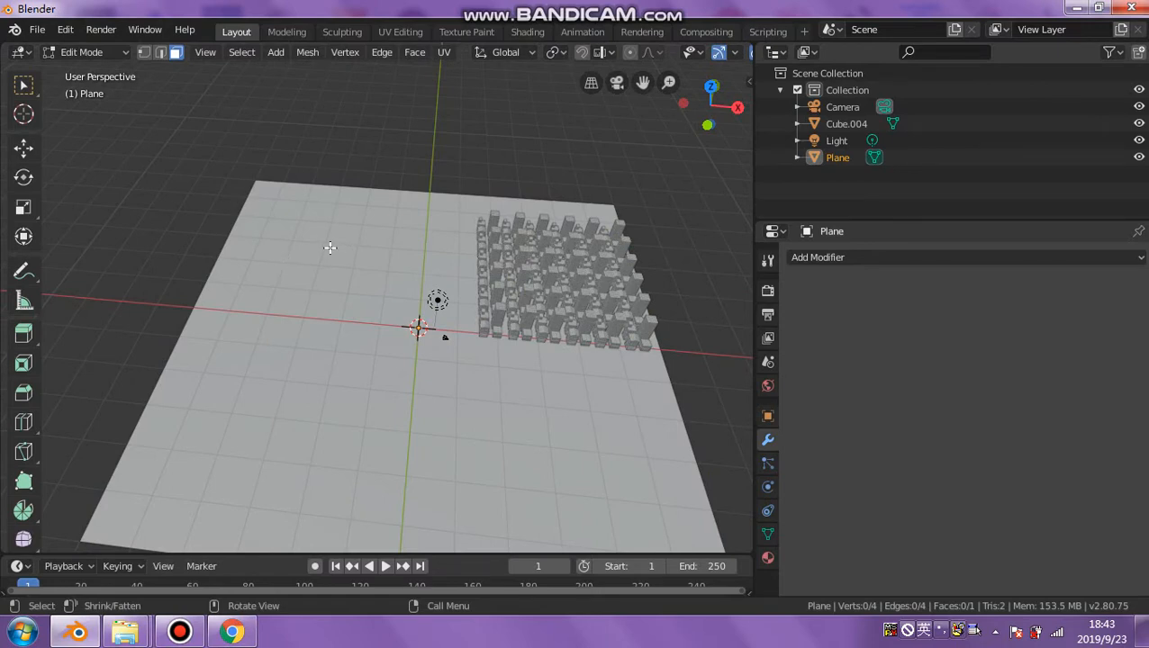
key(a)
right_click(329, 247)
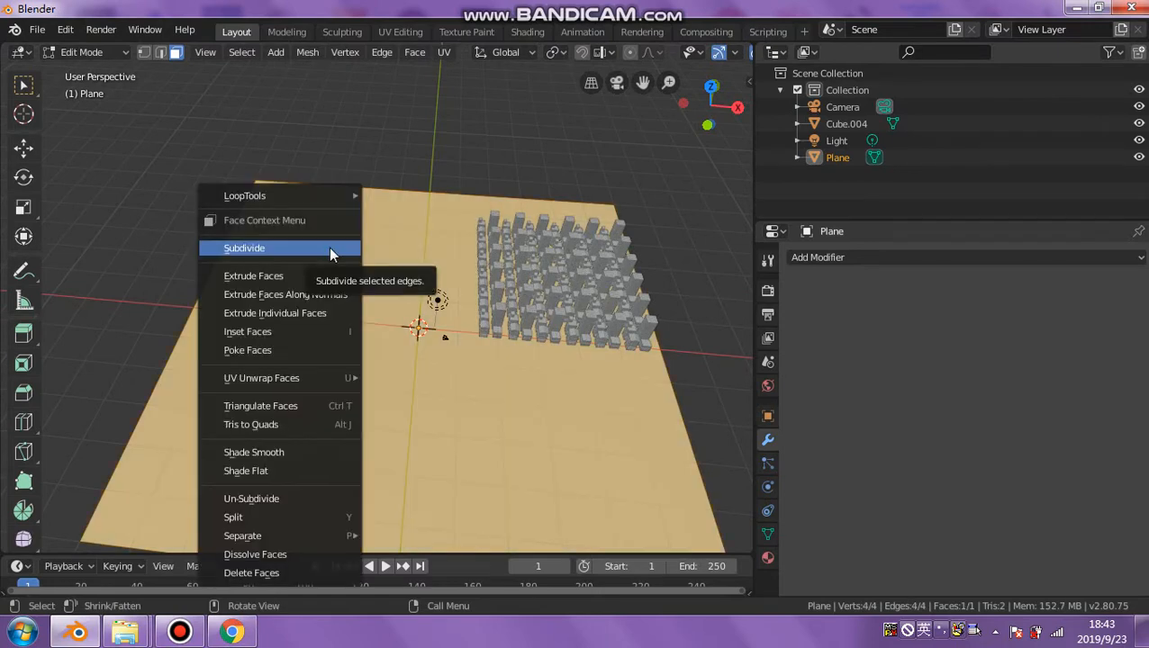
click(329, 248)
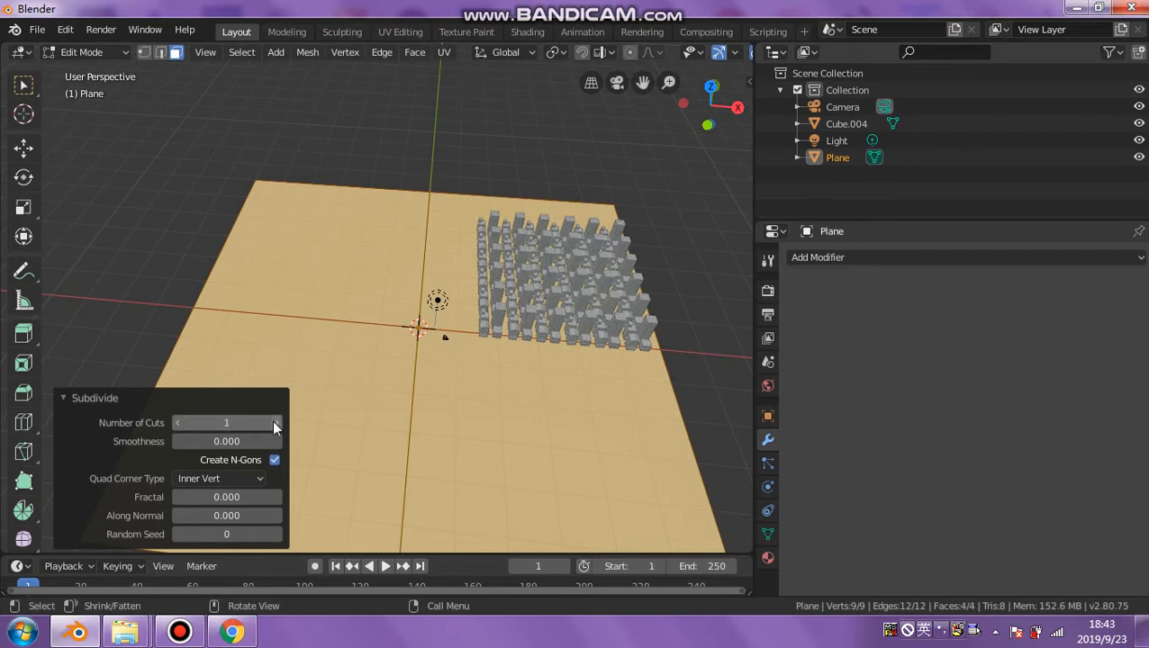
click(275, 422)
click(180, 421)
click(127, 174)
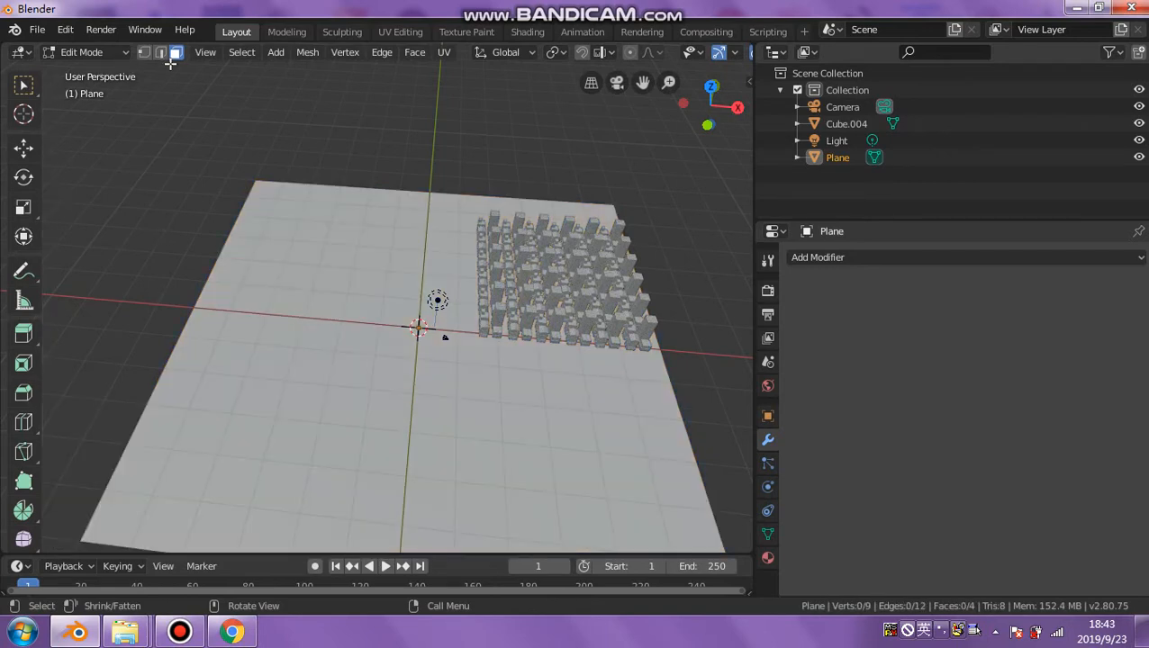
click(351, 263)
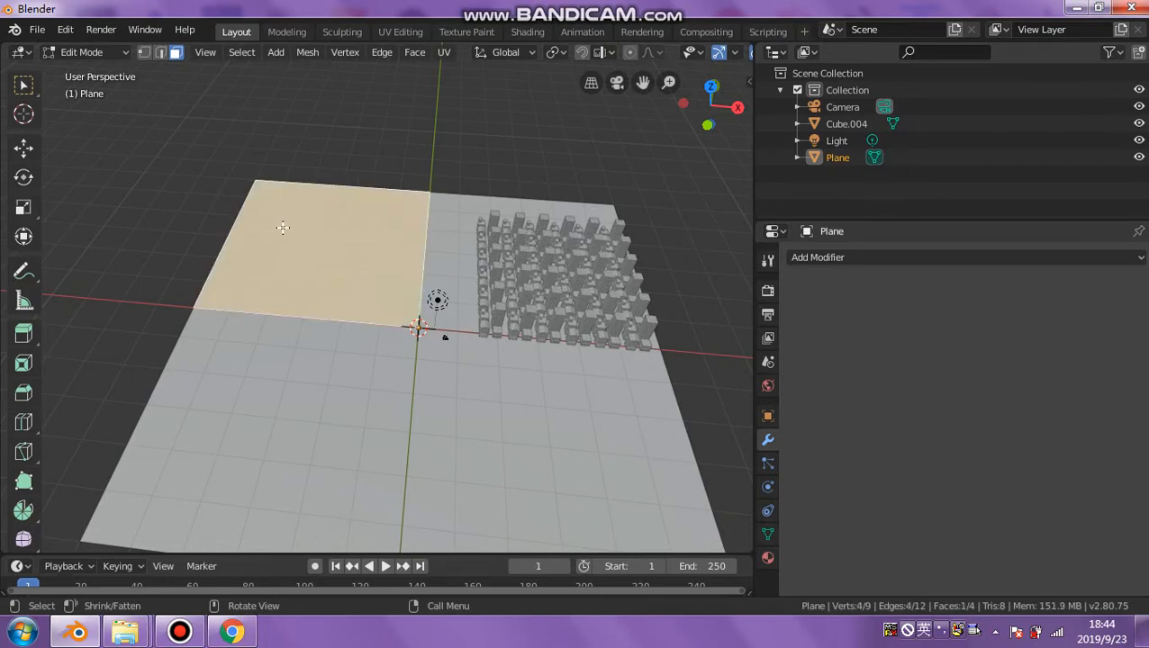
Try moving the selected quarter face along Z and undo the move.
click(24, 147)
mouse_move(319, 188)
mouse_down()
mouse_move(322, 158)
mouse_move(321, 200)
mouse_up()
key(ctrl+z)
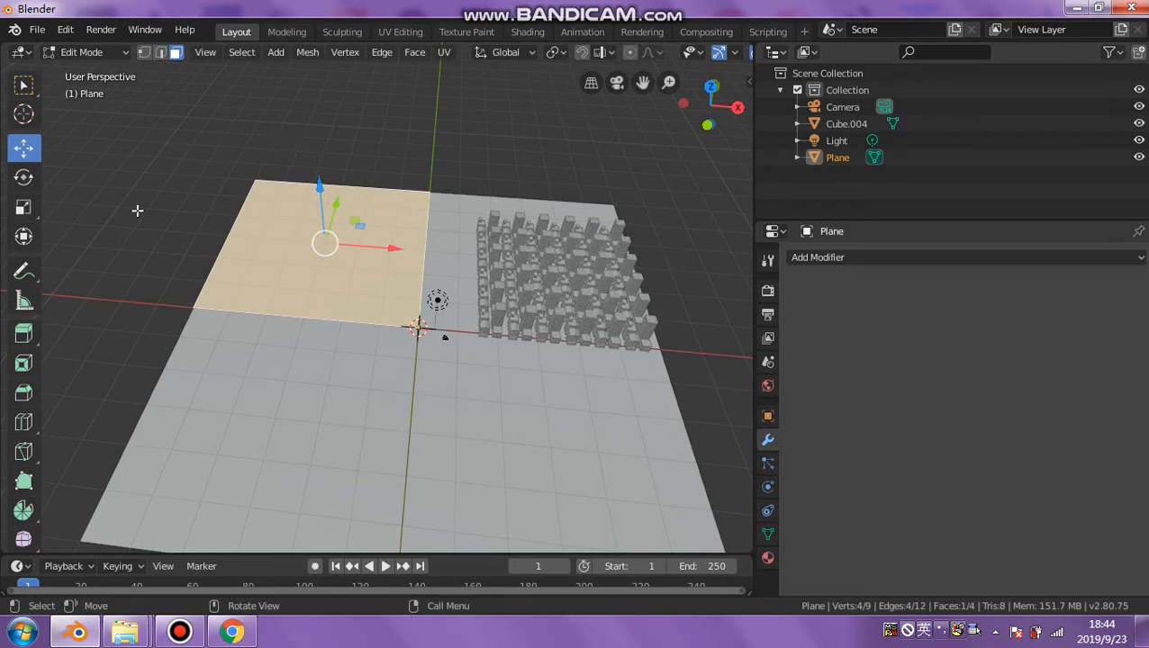
Inset the selected quarter face by about 0.093 m and raise the inner face about 6.39 m along Z.
click(23, 362)
drag(349, 260, 322, 251)
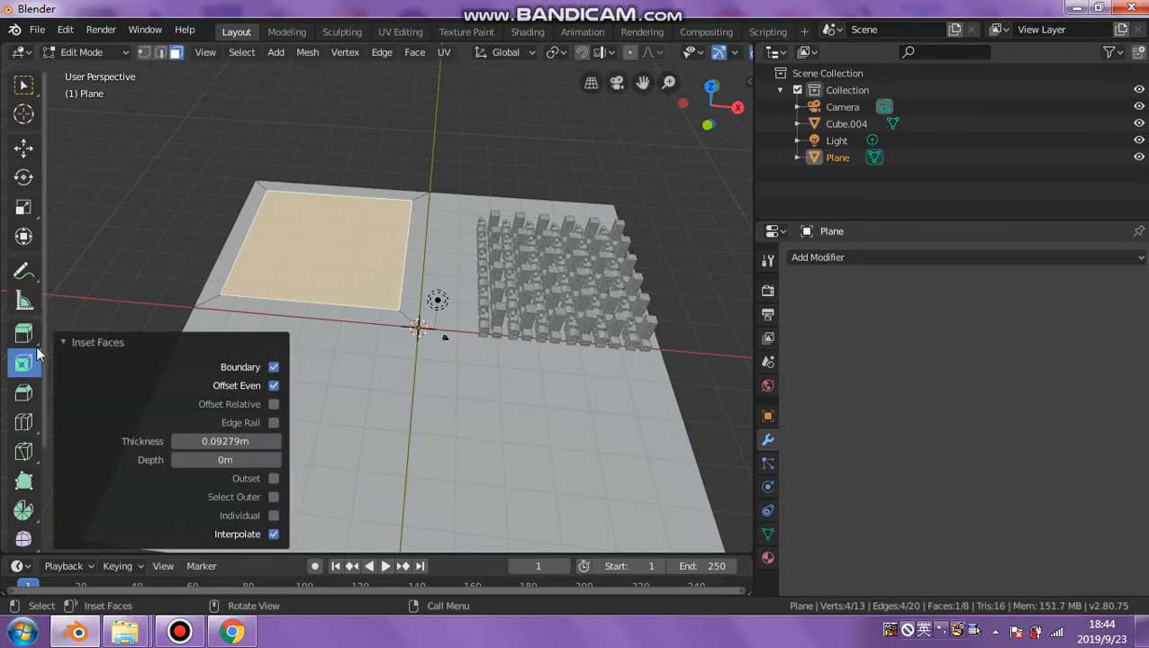
click(23, 146)
drag(321, 191, 320, 174)
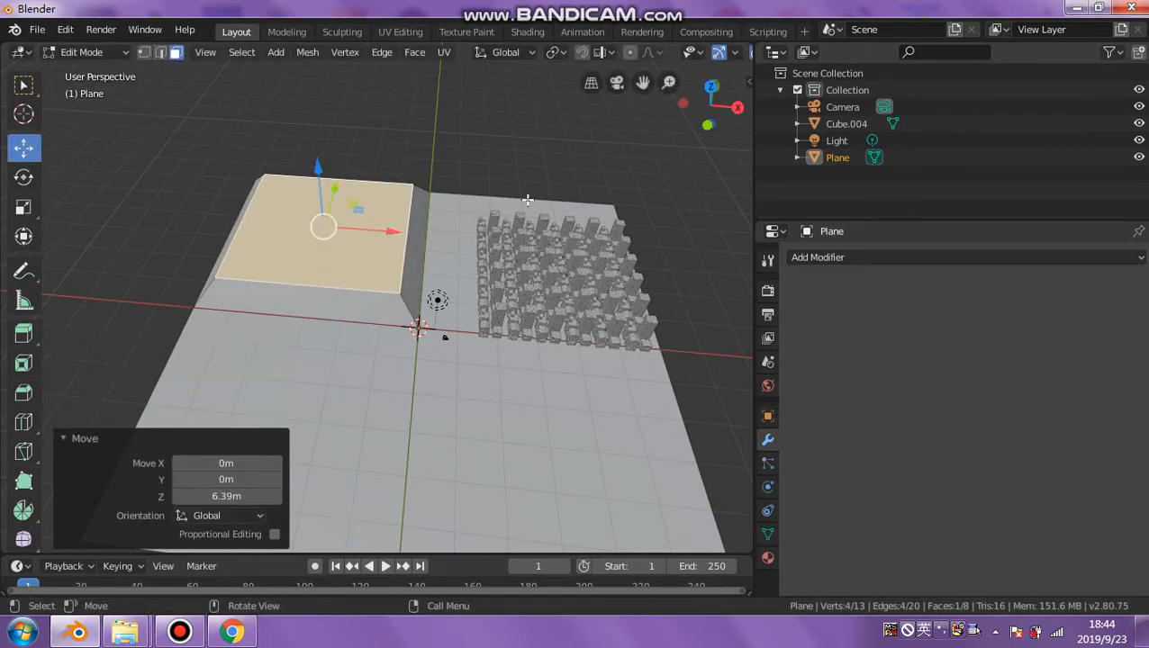
Return to Object Mode and duplicate the building block 13.8 m upward along Z.
click(552, 247)
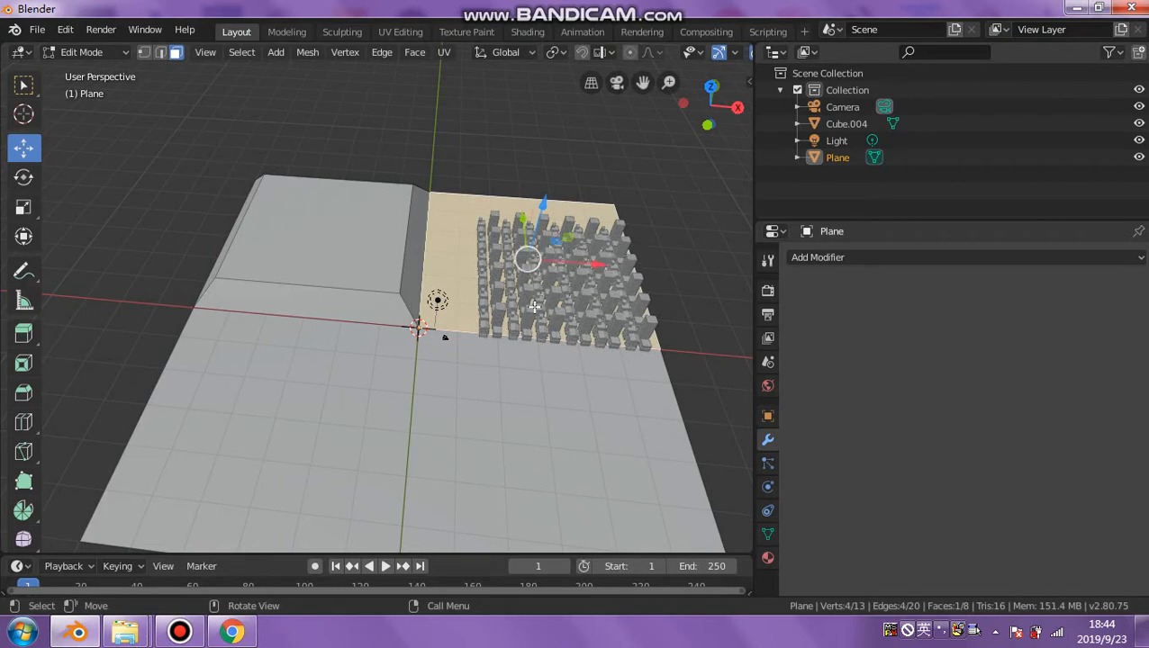
click(83, 52)
click(85, 68)
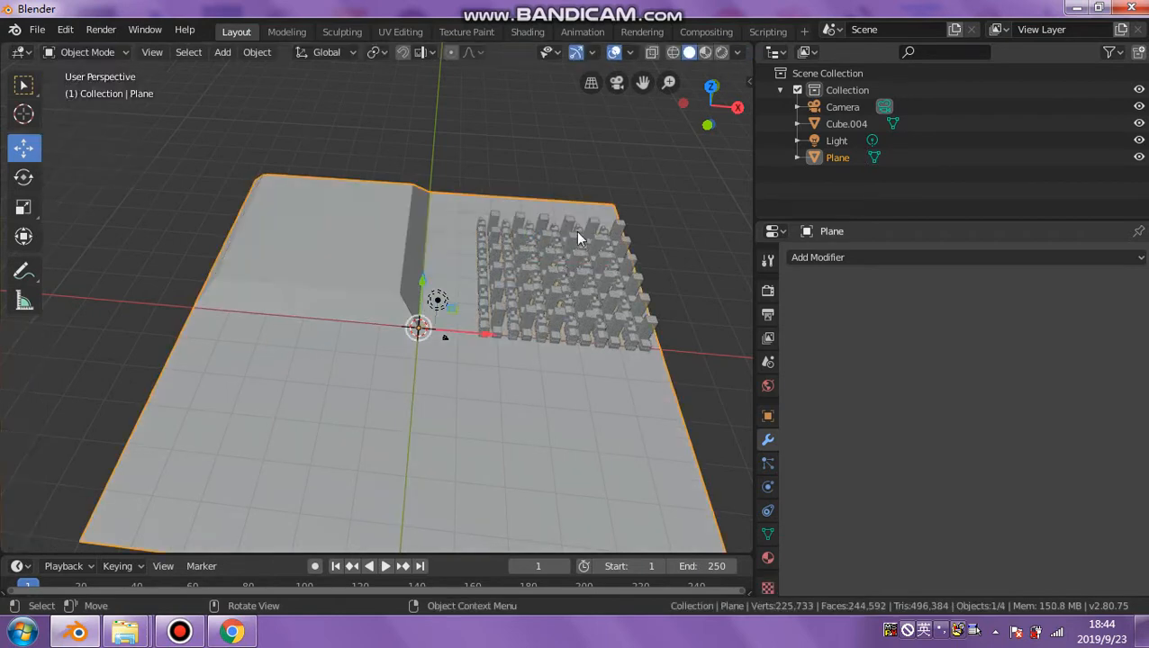
click(565, 267)
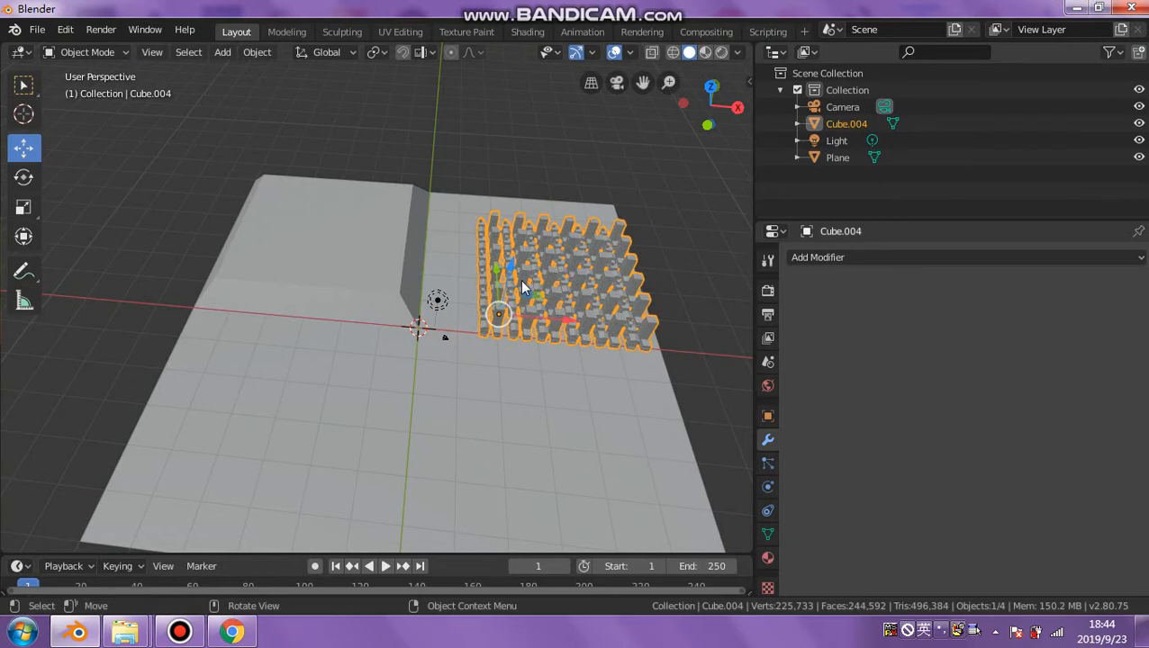
key(shift+d)
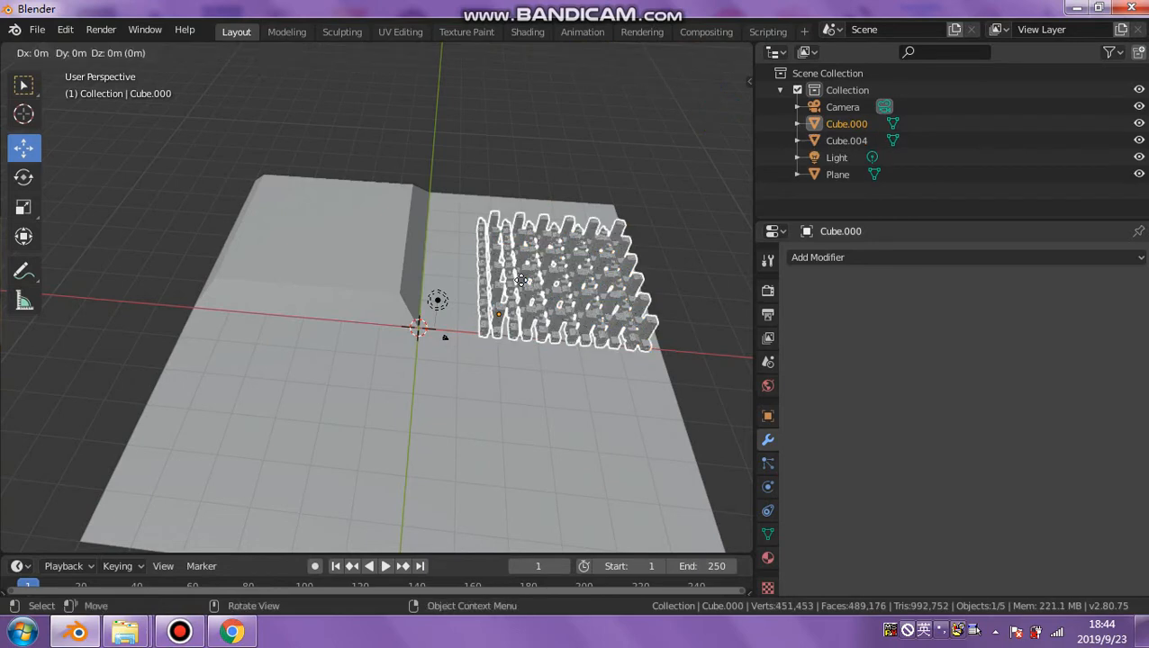
key(z)
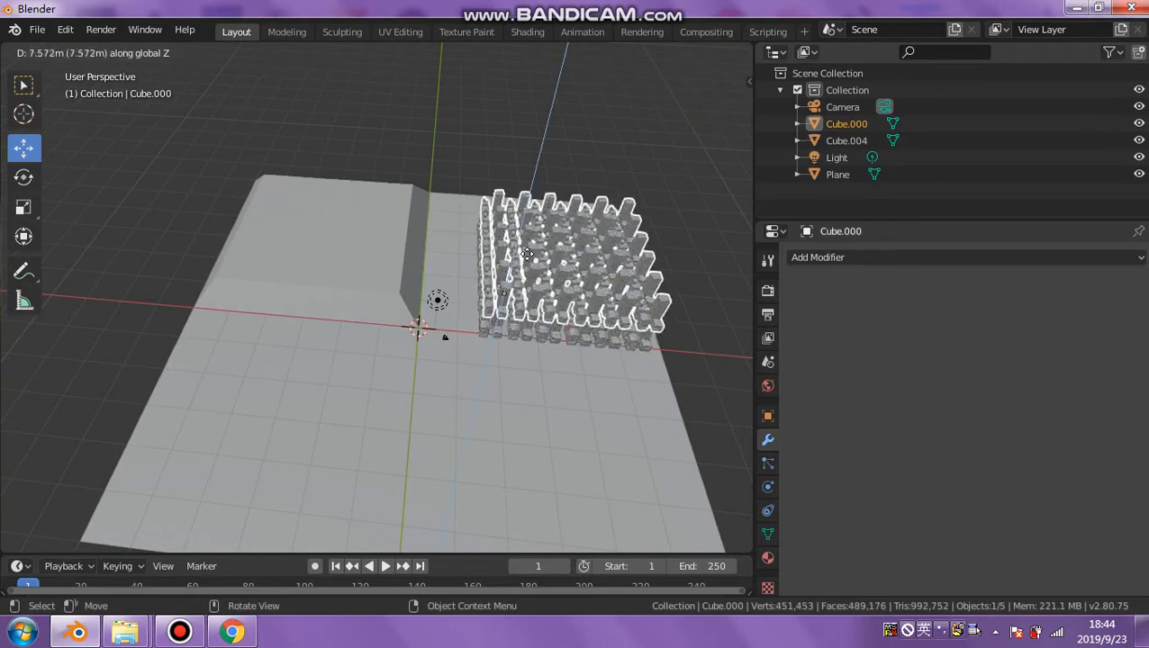
click(536, 255)
Move the duplicated block -61.2 m and a further -2.85 m along X over the raised terrain.
key(g)
key(x)
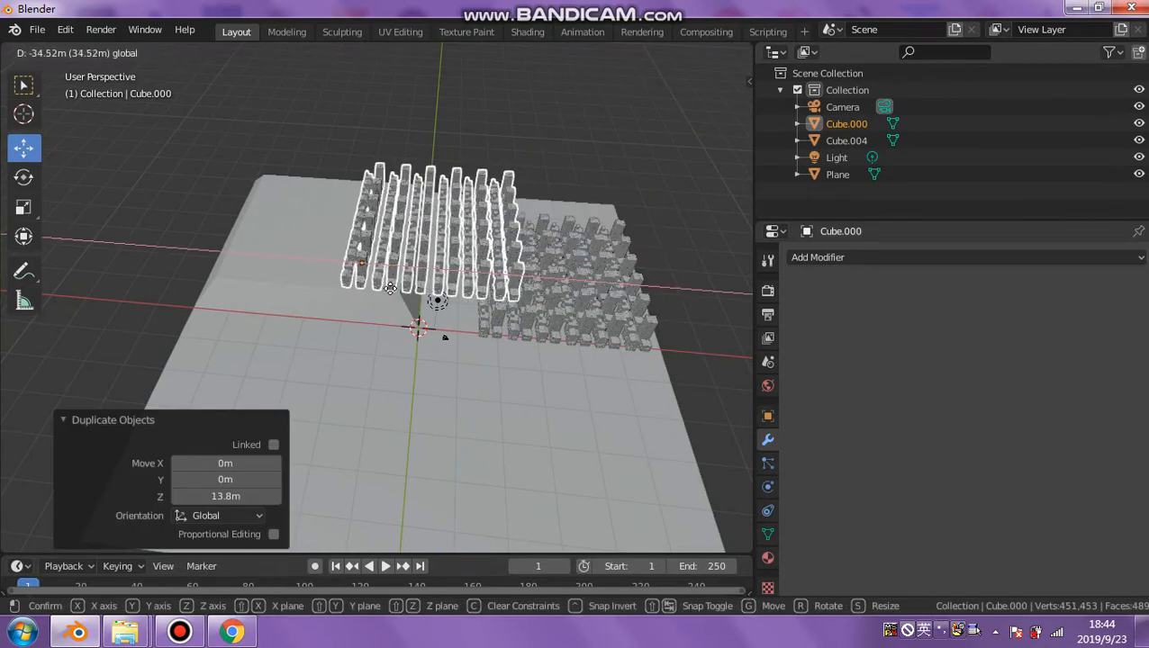
click(290, 203)
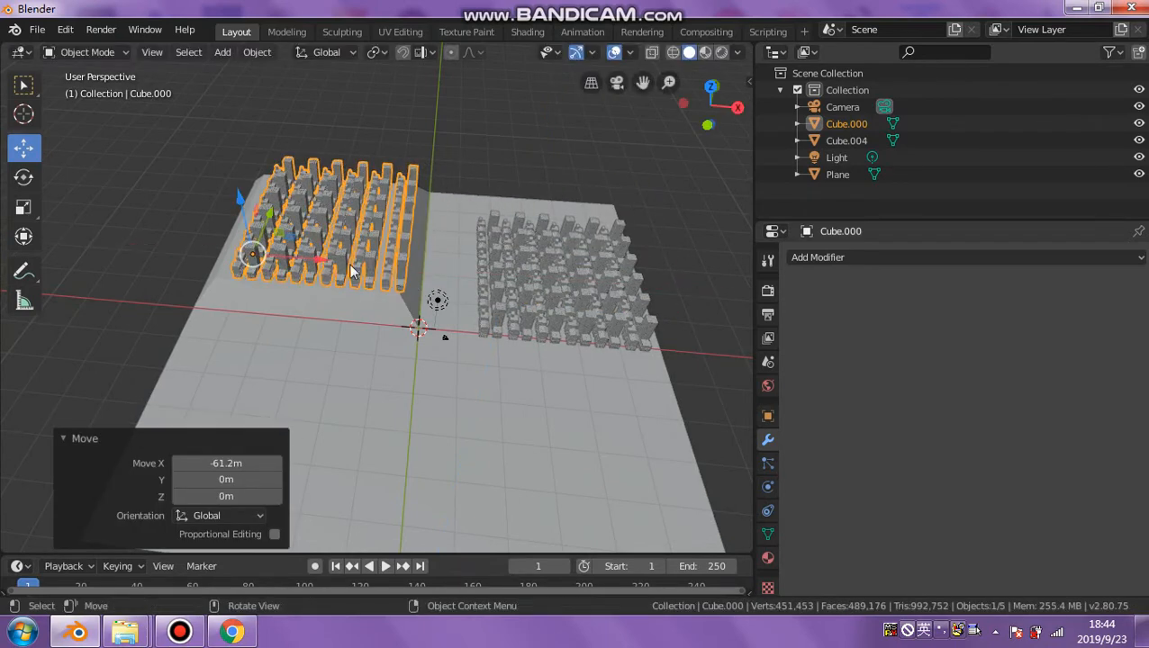
key(g)
key(x)
click(255, 215)
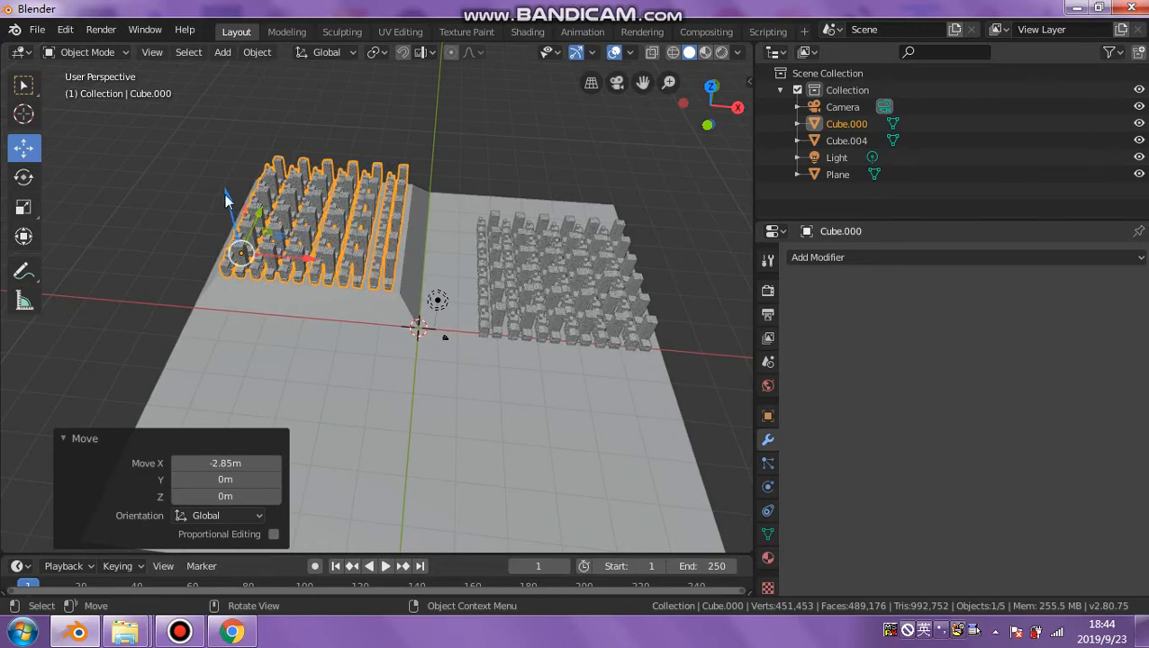
Lower the duplicated block by 2.72 m and 5.21 m along Z and shift it along positive Y onto the raised terrain.
drag(225, 195, 230, 212)
scroll(374, 316, up, 4)
middle_drag(378, 321, 168, 270)
middle_drag(388, 255, 405, 191)
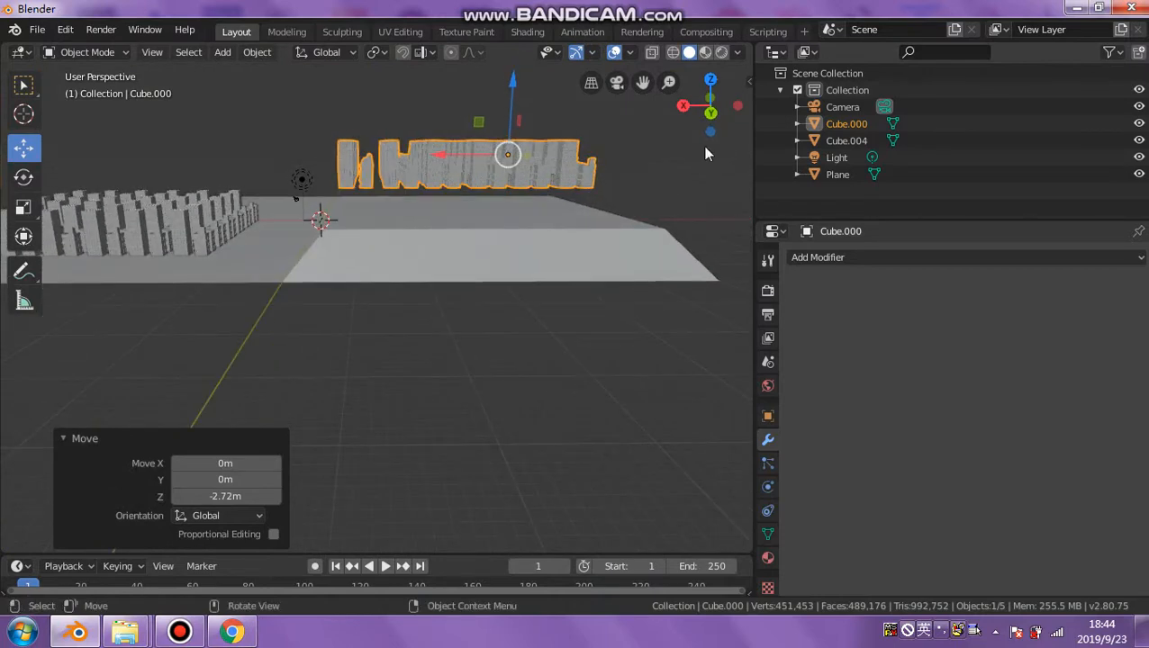
click(683, 105)
drag(290, 93, 285, 121)
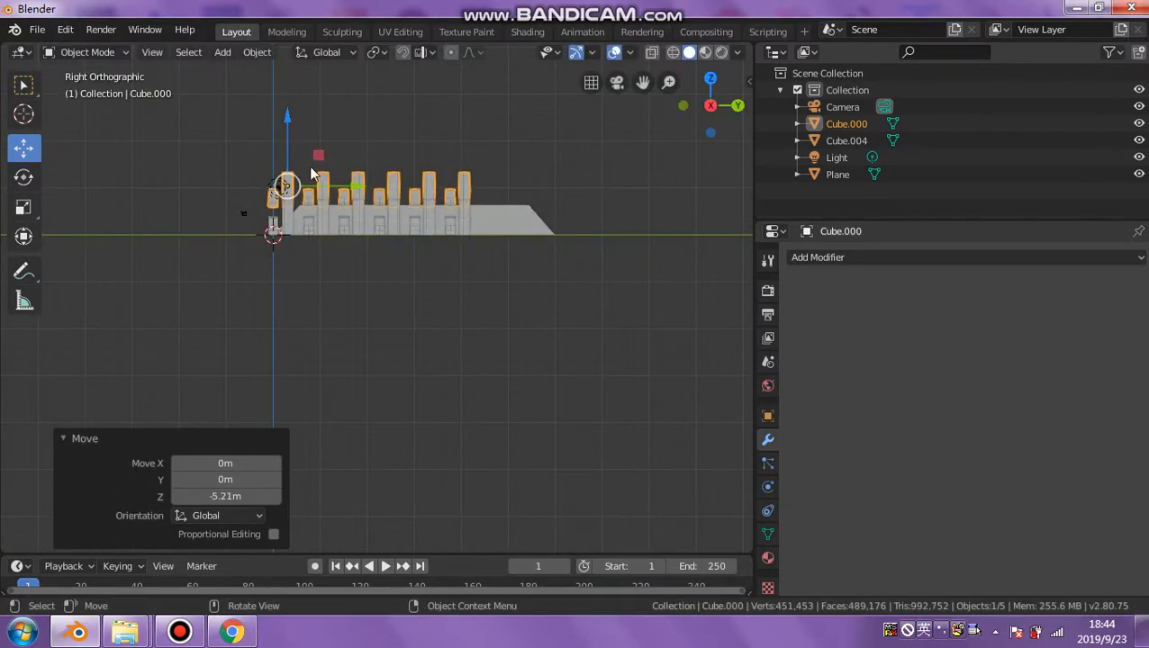
drag(355, 183, 393, 185)
scroll(318, 199, up, 3)
middle_drag(319, 199, 374, 242)
Select the original ground-level building block and shift it along X so it sits beside the slope at the origin.
click(381, 250)
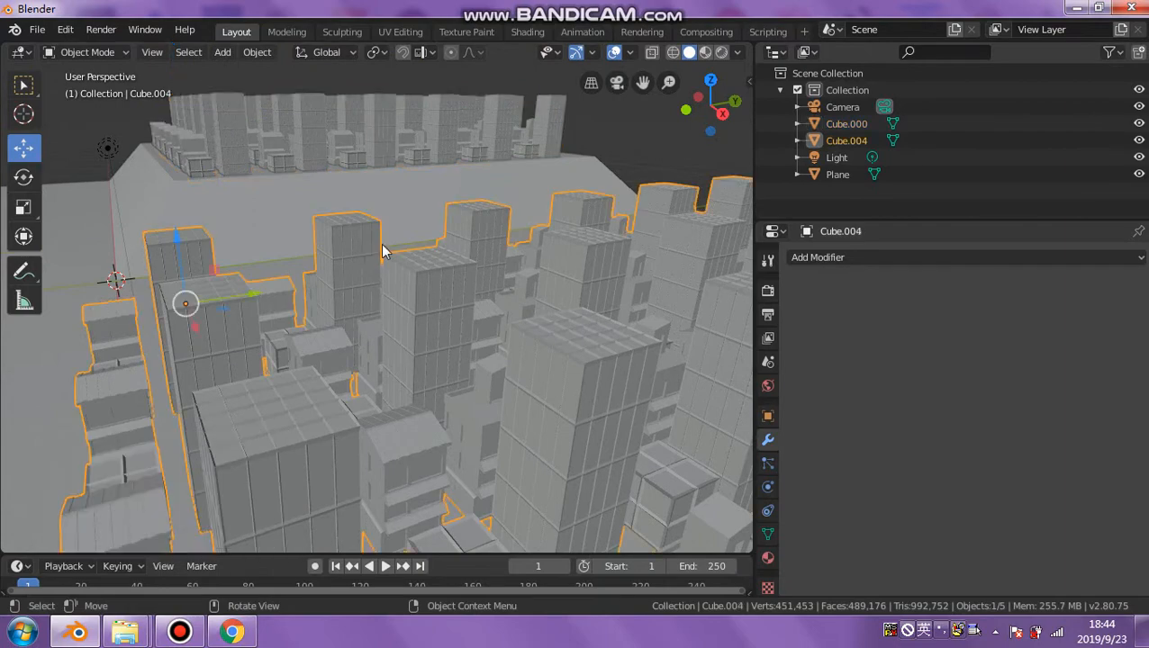
drag(202, 337, 153, 198)
middle_drag(153, 198, 322, 228)
drag(322, 230, 540, 221)
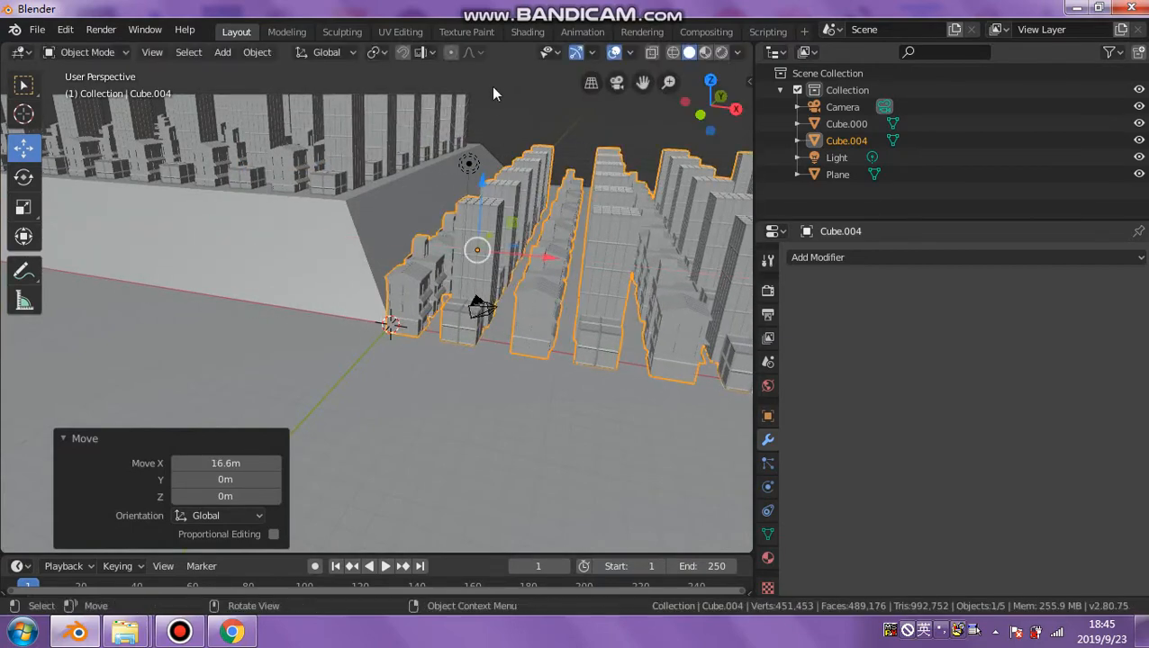
click(502, 147)
middle_drag(501, 146, 552, 387)
Duplicate the ground-level building block -48.9 m along Y.
click(334, 288)
click(464, 317)
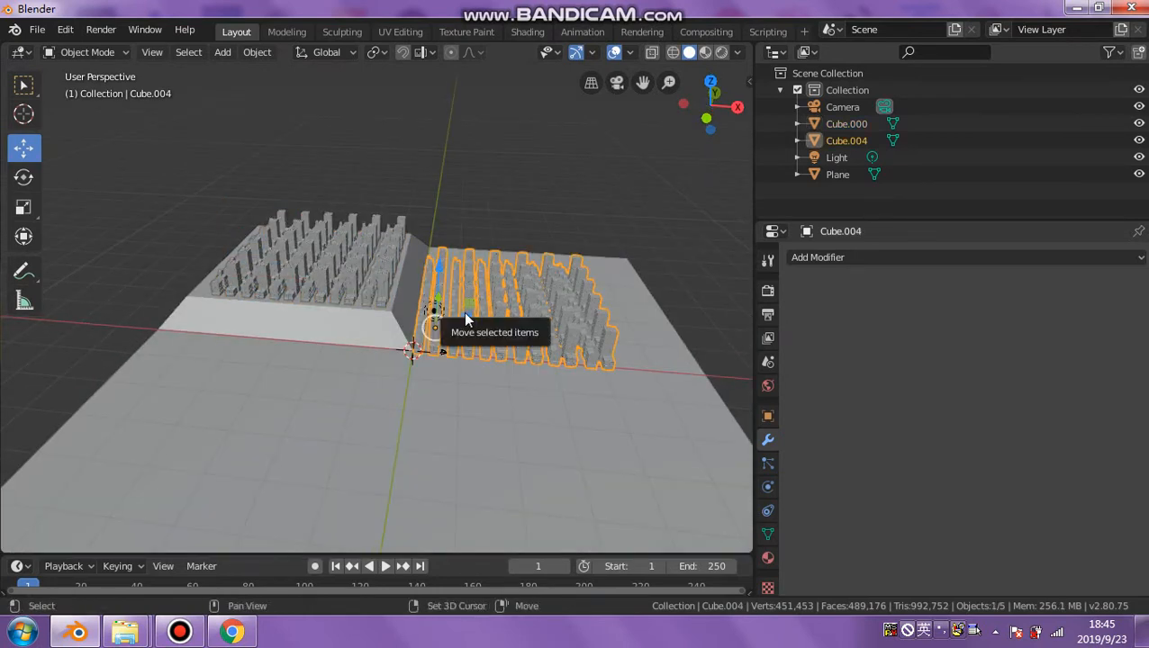
key(shift+d)
key(y)
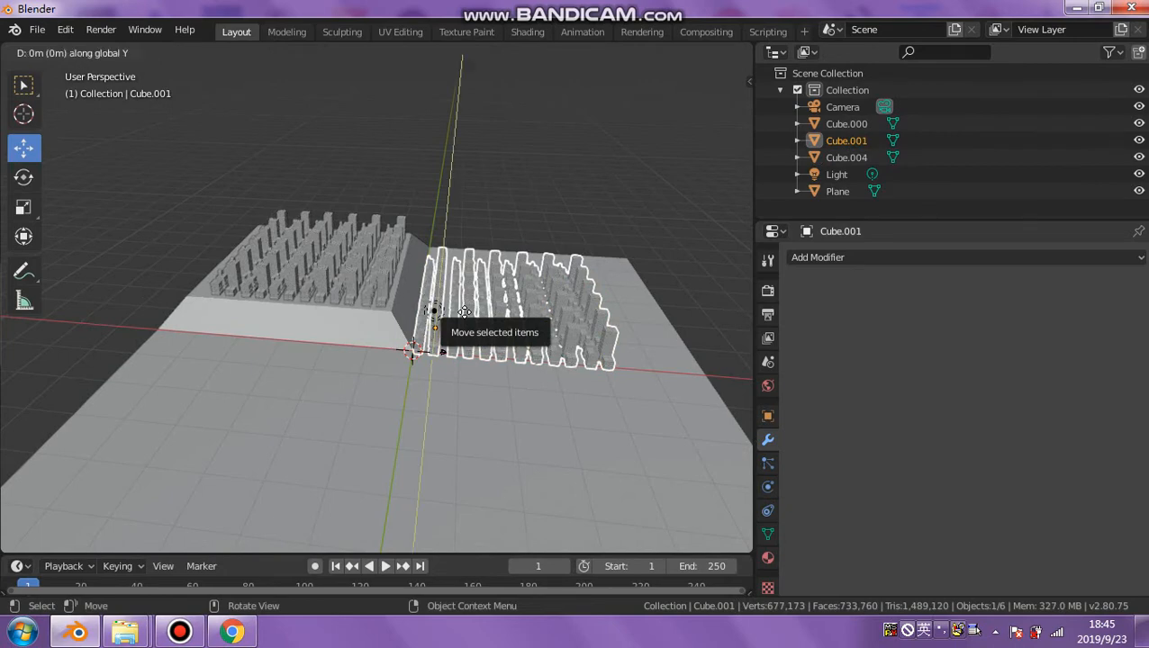
click(441, 502)
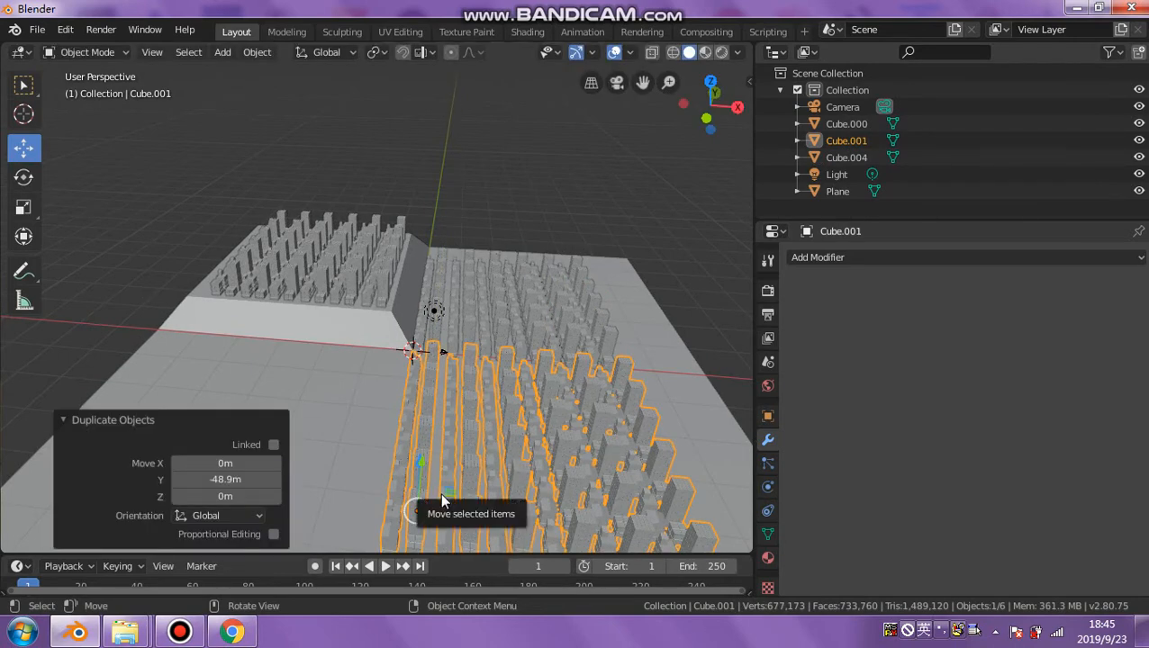
Duplicate the new front block -43.7 m along X into the empty quarter and clear the selection.
key(shift+d)
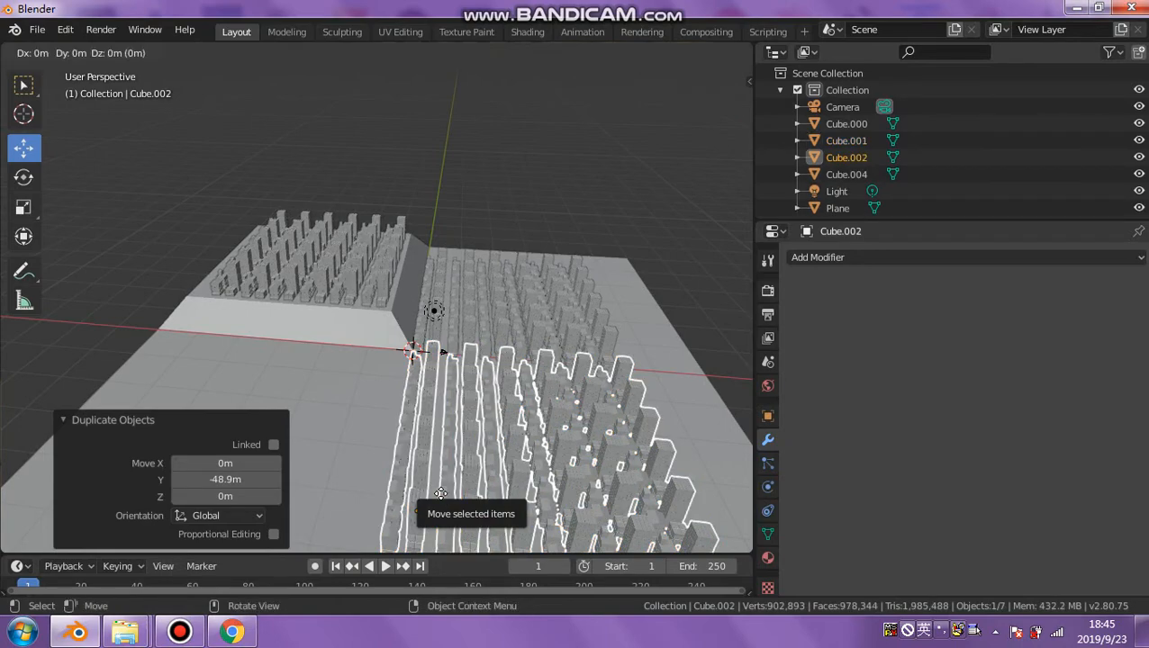
key(x)
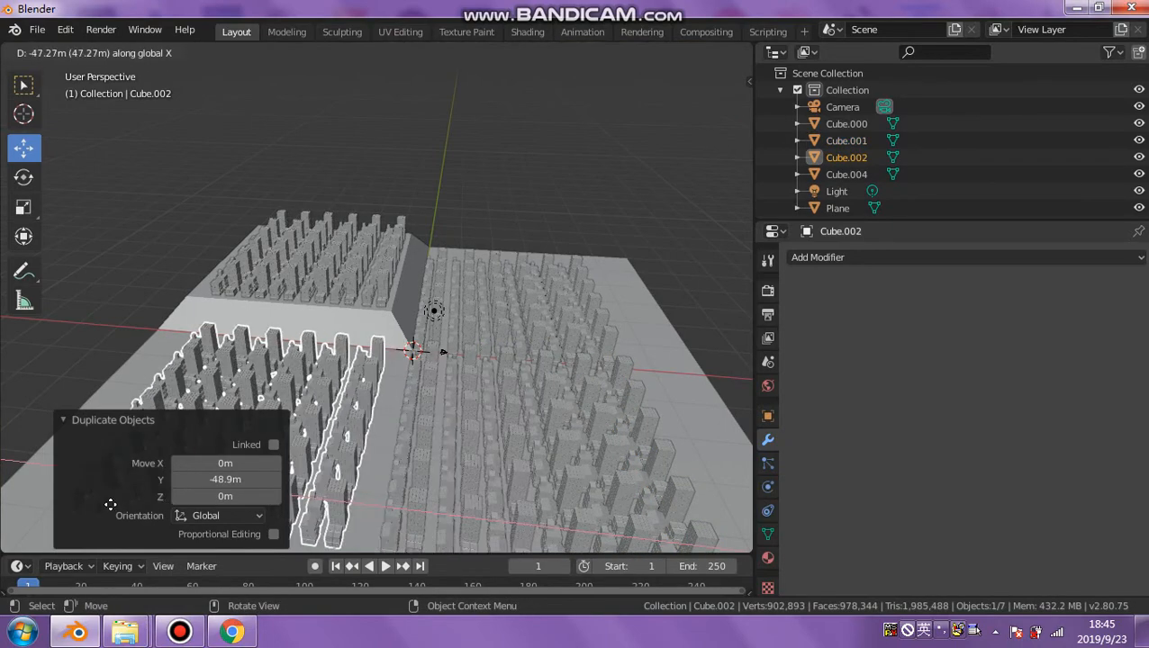
click(136, 496)
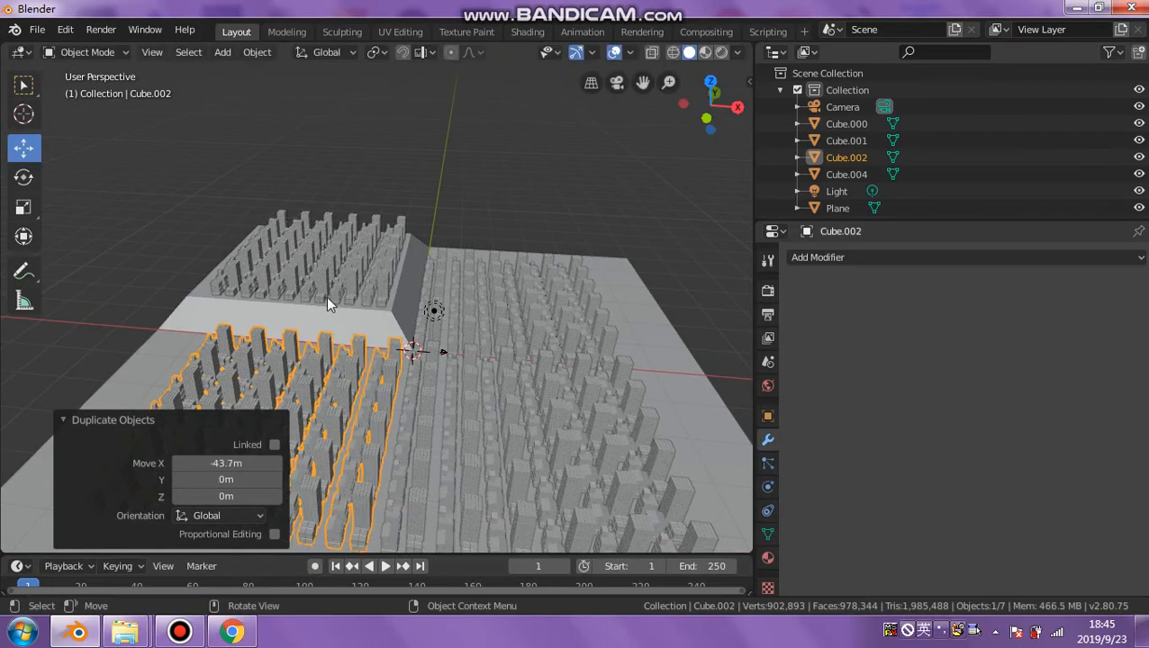
key(alt+a)
middle_drag(476, 246, 253, 358)
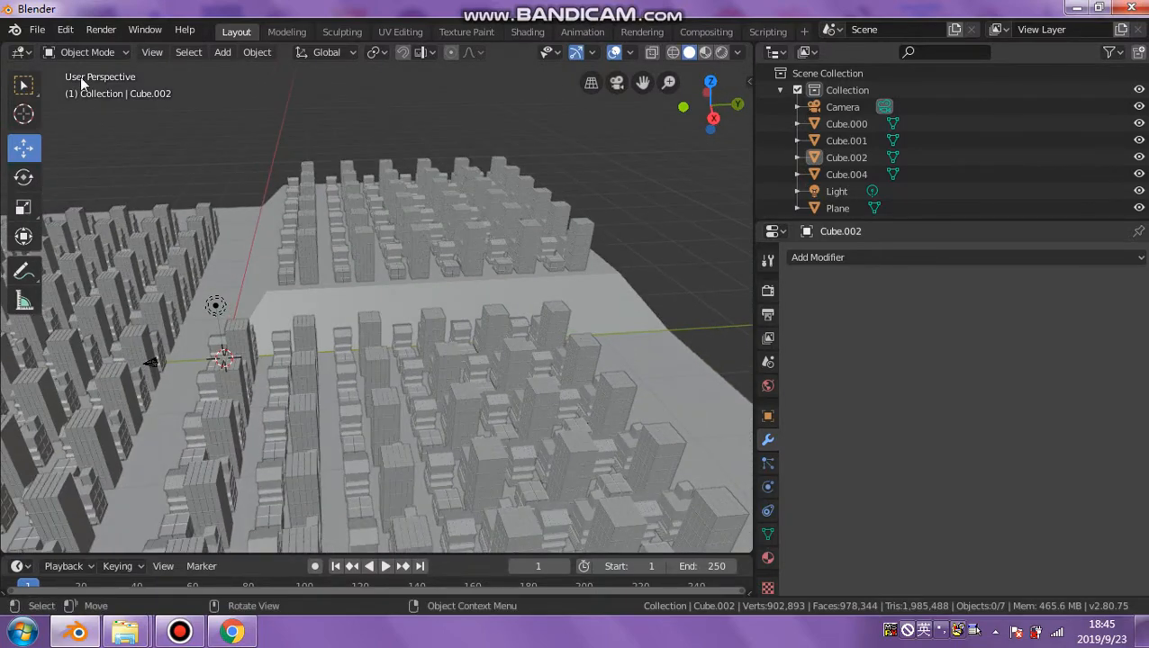
Add a cube mesh at the origin and raise it 10 m along Z above the buildings.
click(223, 52)
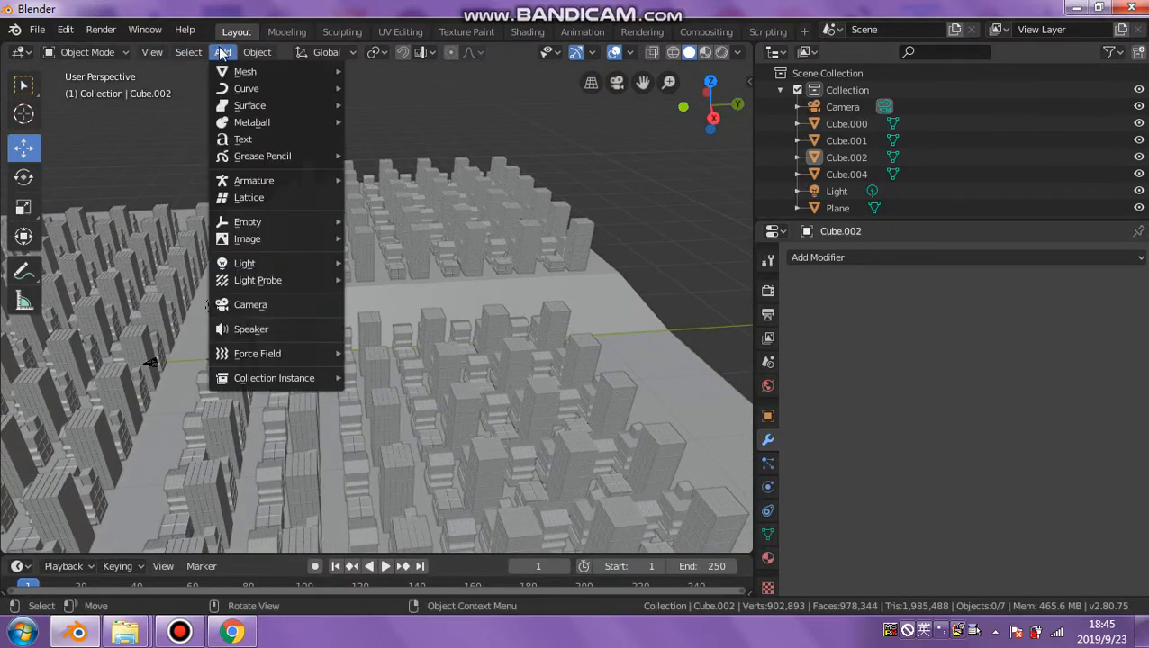
mouse_move(253, 92)
mouse_move(270, 72)
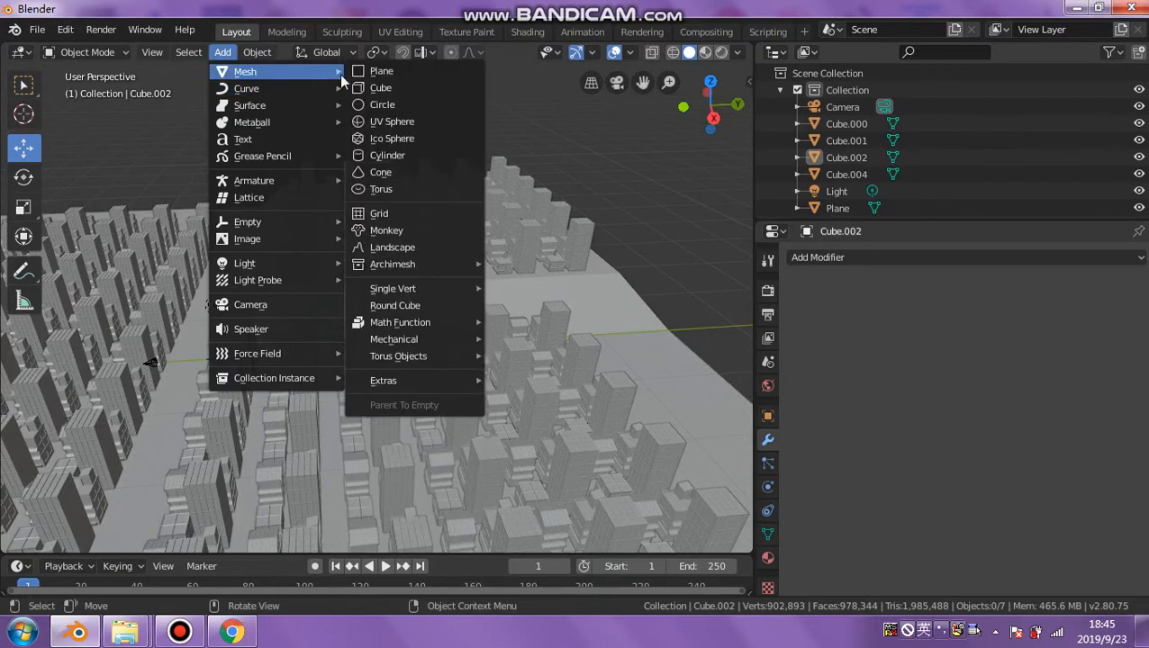
click(383, 87)
drag(216, 303, 213, 232)
middle_drag(245, 322, 306, 272)
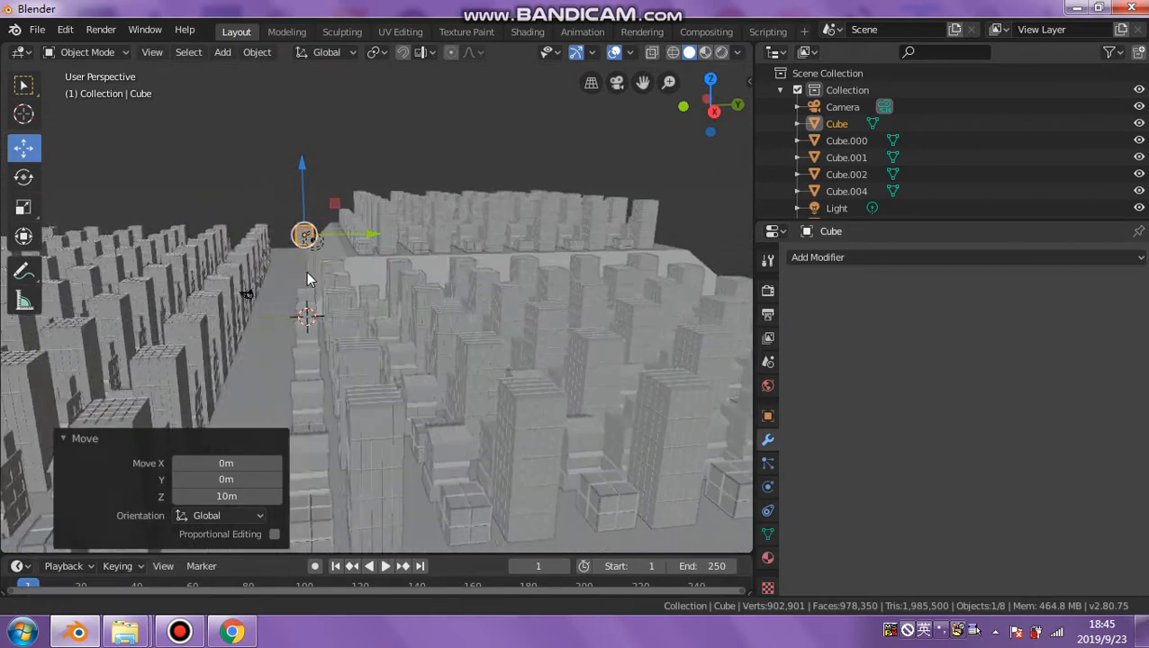
scroll(306, 272, up, 3)
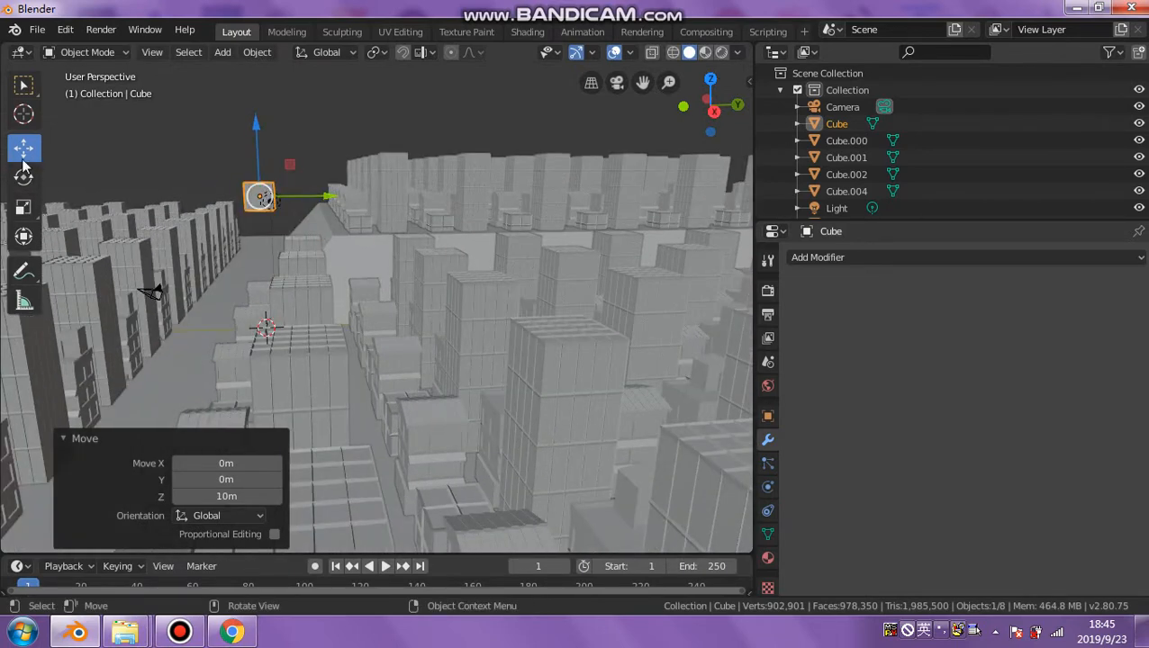
Scale the cube by 21.541 along Y into a long bar and lower it 6.37 m along Z.
click(25, 209)
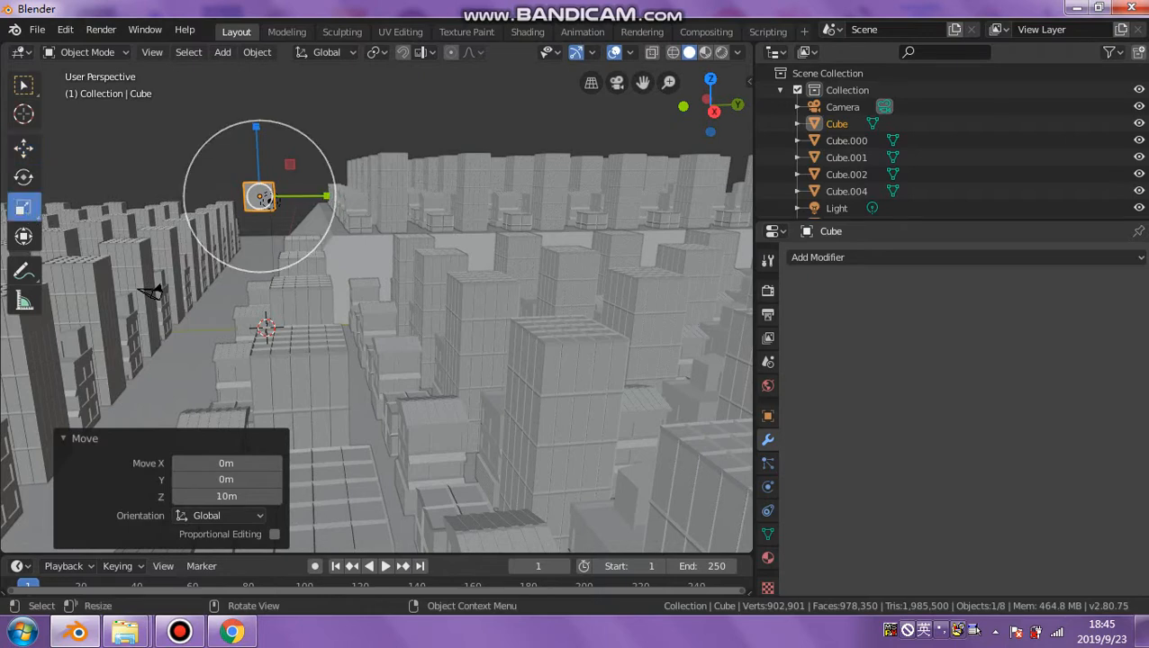
drag(329, 196, 576, 254)
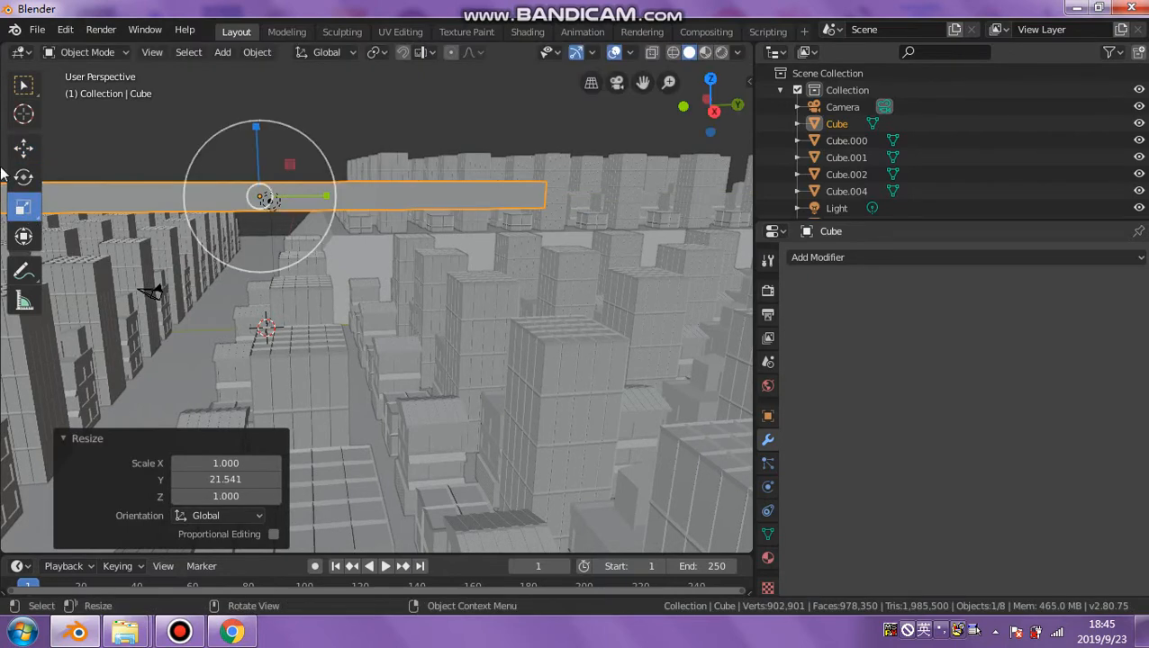
drag(259, 126, 254, 181)
click(24, 236)
scroll(141, 341, up, 3)
shift+middle_drag(296, 323, 448, 252)
scroll(205, 332, down, 6)
scroll(246, 348, up, 2)
scroll(385, 291, up, 2)
scroll(448, 252, up, 4)
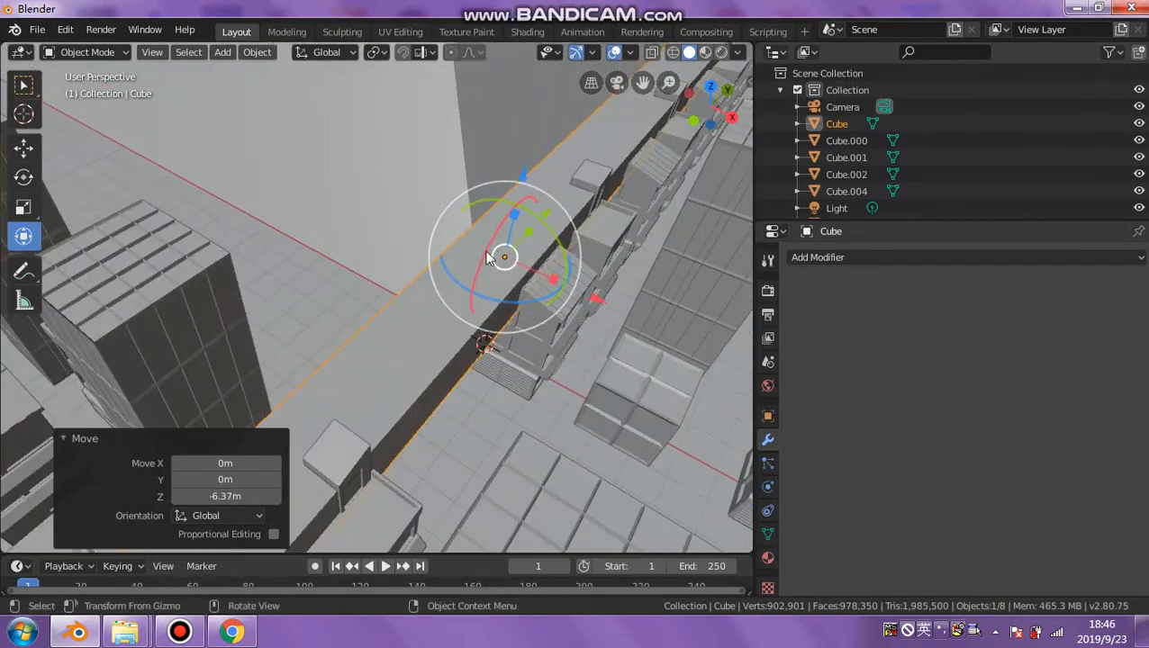
Enter Edit Mode on the long bar, select its top face, and activate the Loop Cut tool.
click(86, 51)
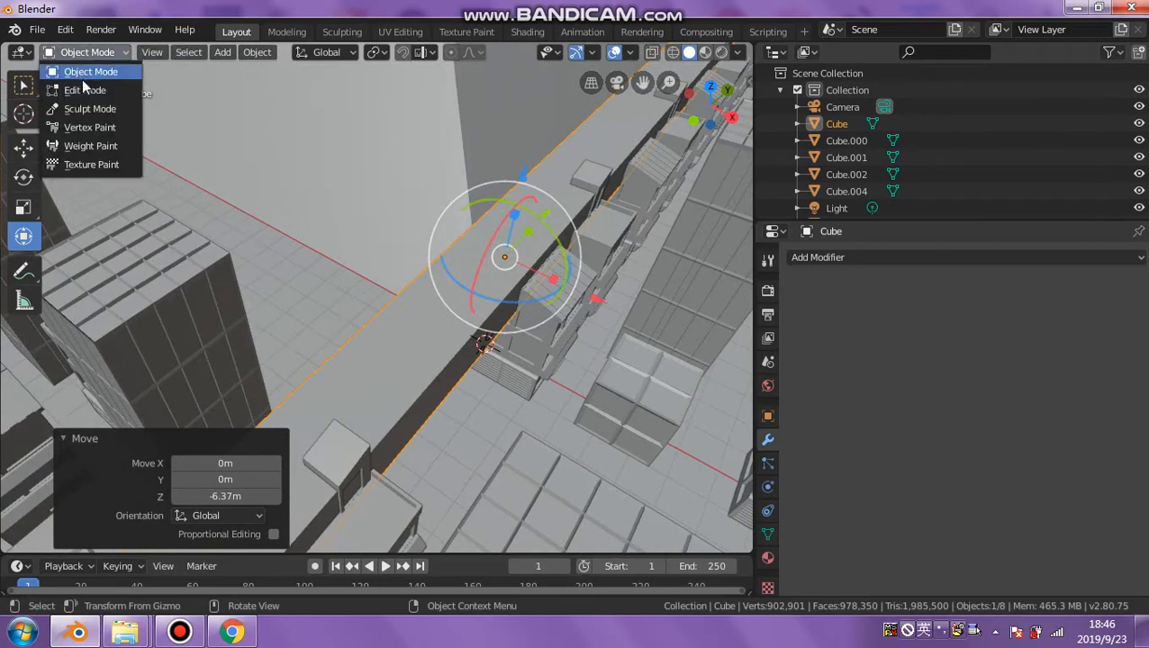
click(86, 90)
click(475, 287)
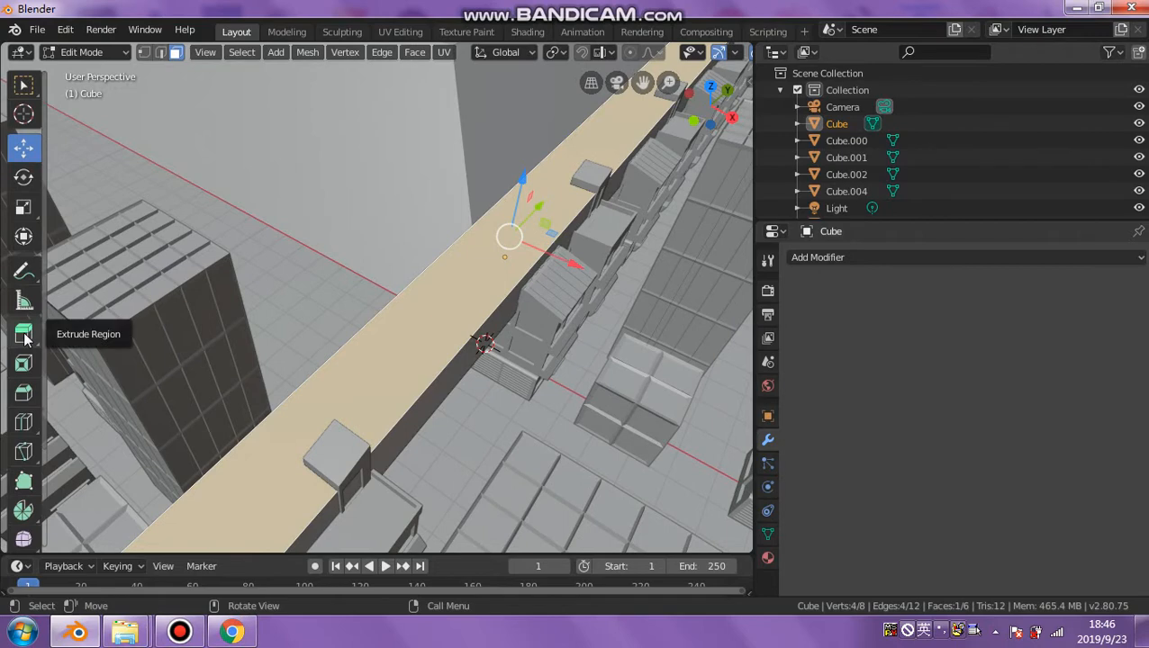
scroll(303, 422, down, 5)
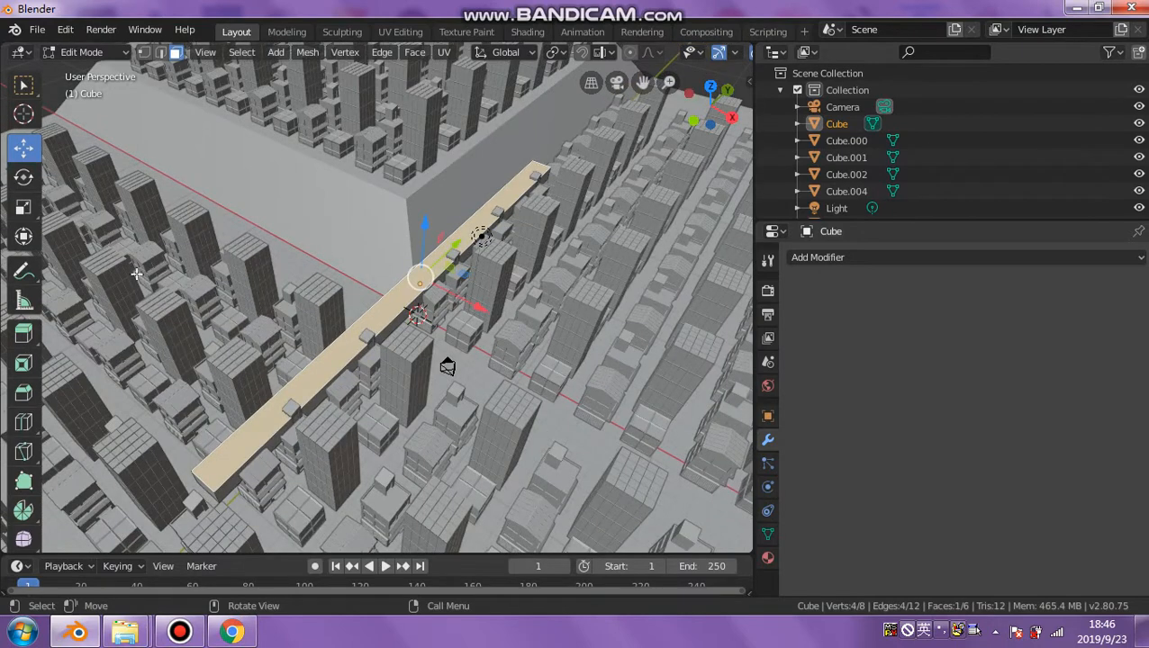
click(24, 422)
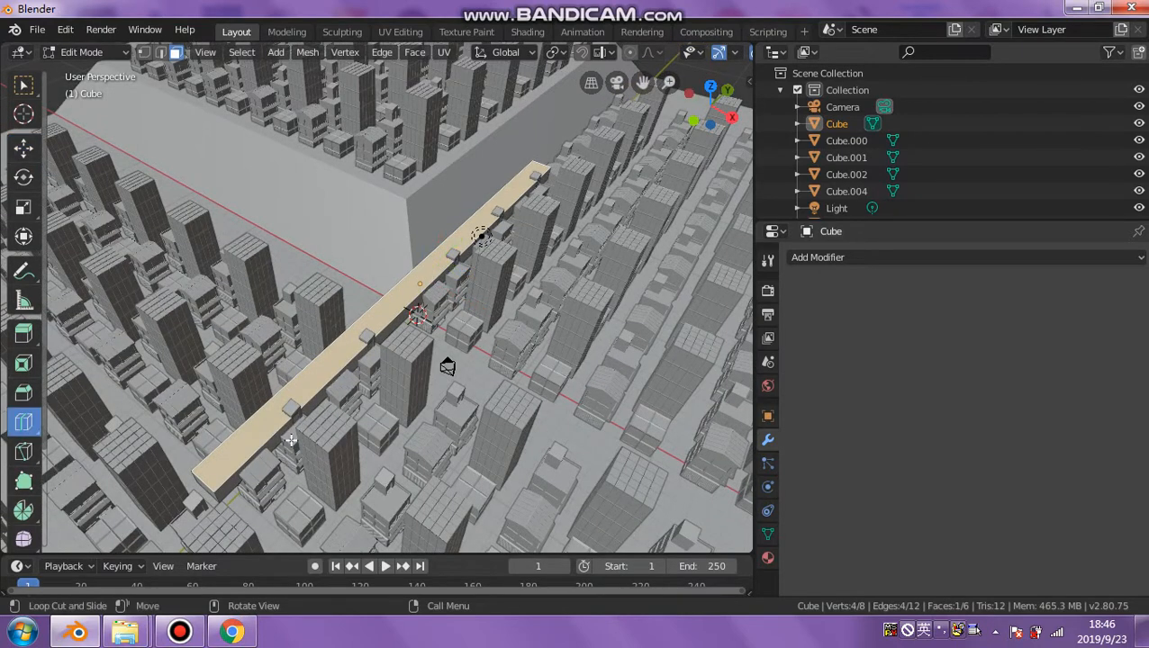
Try loop cutting the bar across its middle and undo the cuts.
click(360, 313)
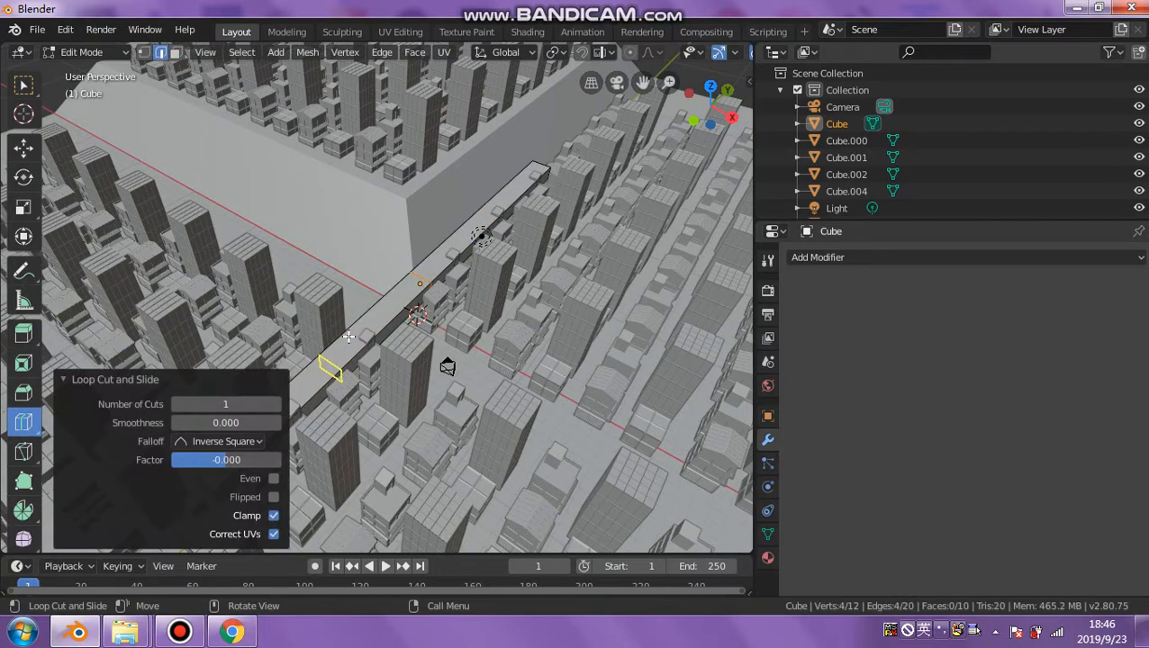
mouse_move(537, 160)
mouse_down()
mouse_move(524, 153)
mouse_move(551, 171)
mouse_up()
key(ctrl+z)
key(ctrl+z)
key(ctrl+z)
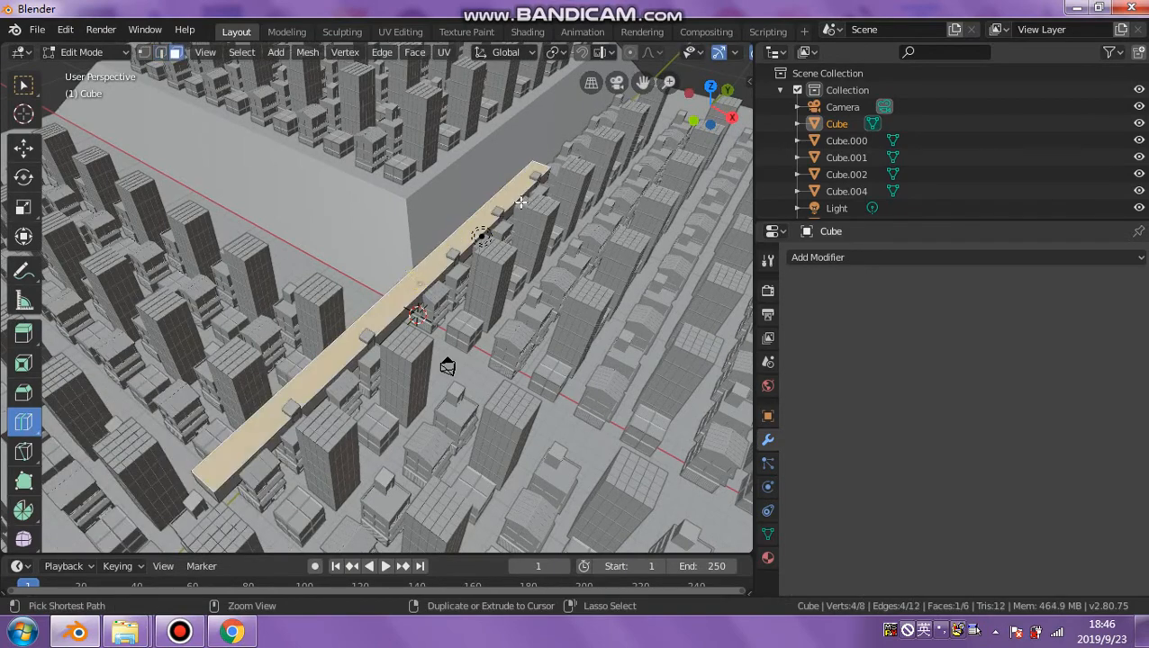
Add two lengthwise loop cuts near the bar's long edges, sliding the last one to a factor of -0.649.
drag(546, 160, 549, 162)
click(552, 162)
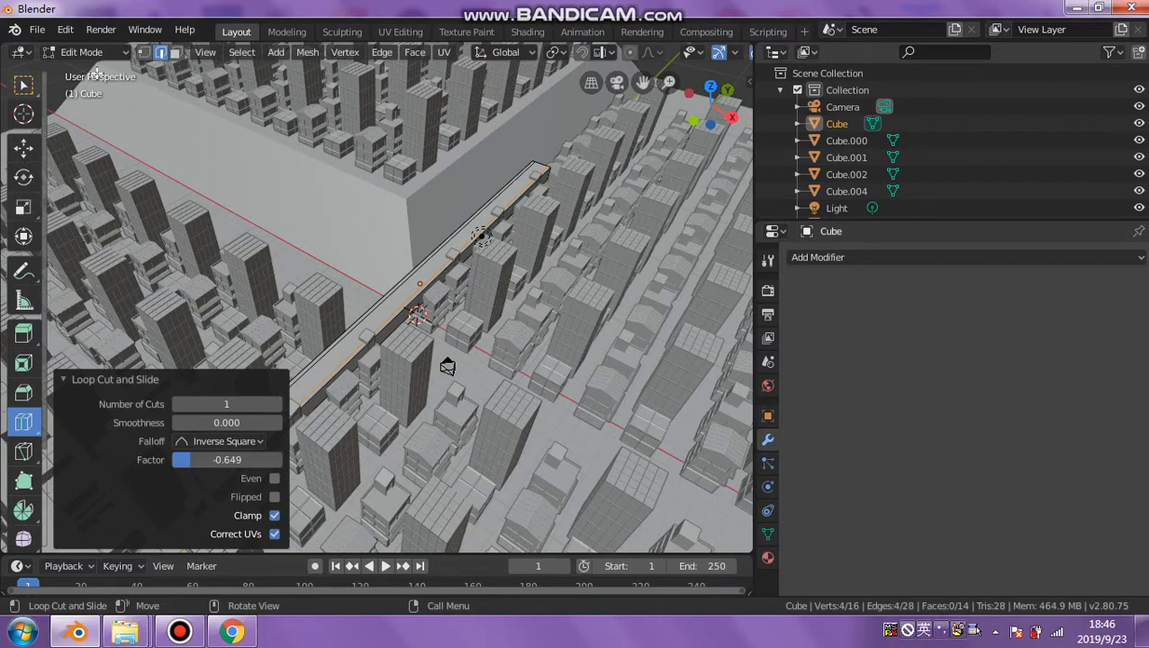
Try a loop cut across the bar's middle and dissolve its edges.
click(176, 52)
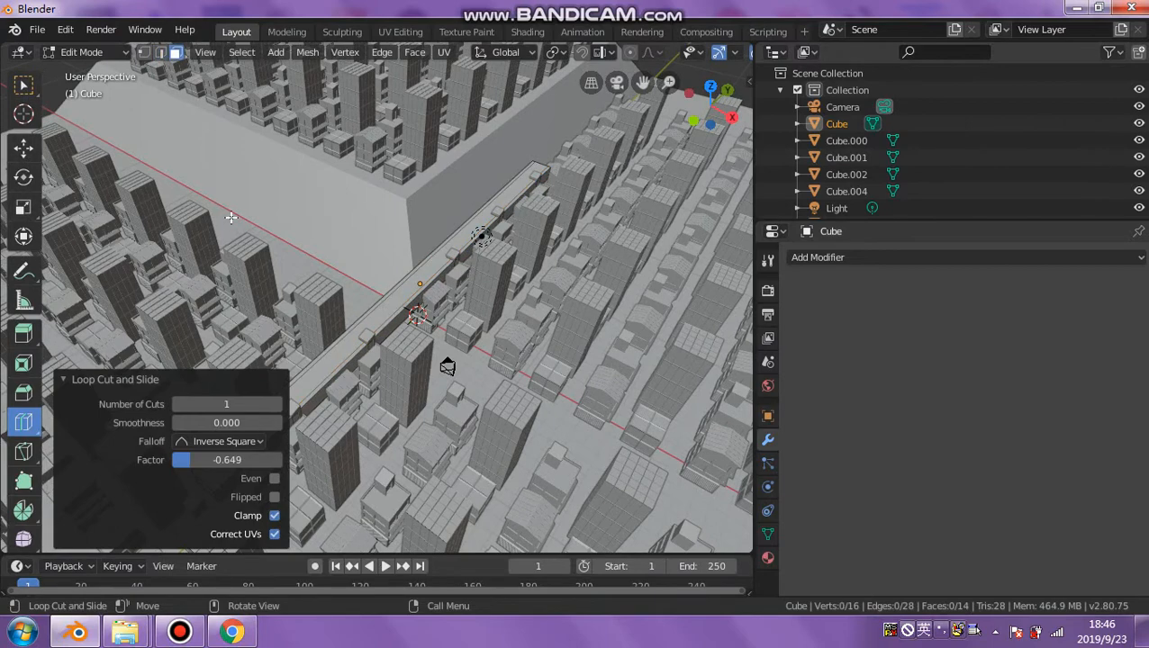
click(441, 258)
scroll(425, 270, up, 8)
middle_drag(441, 286, 466, 302)
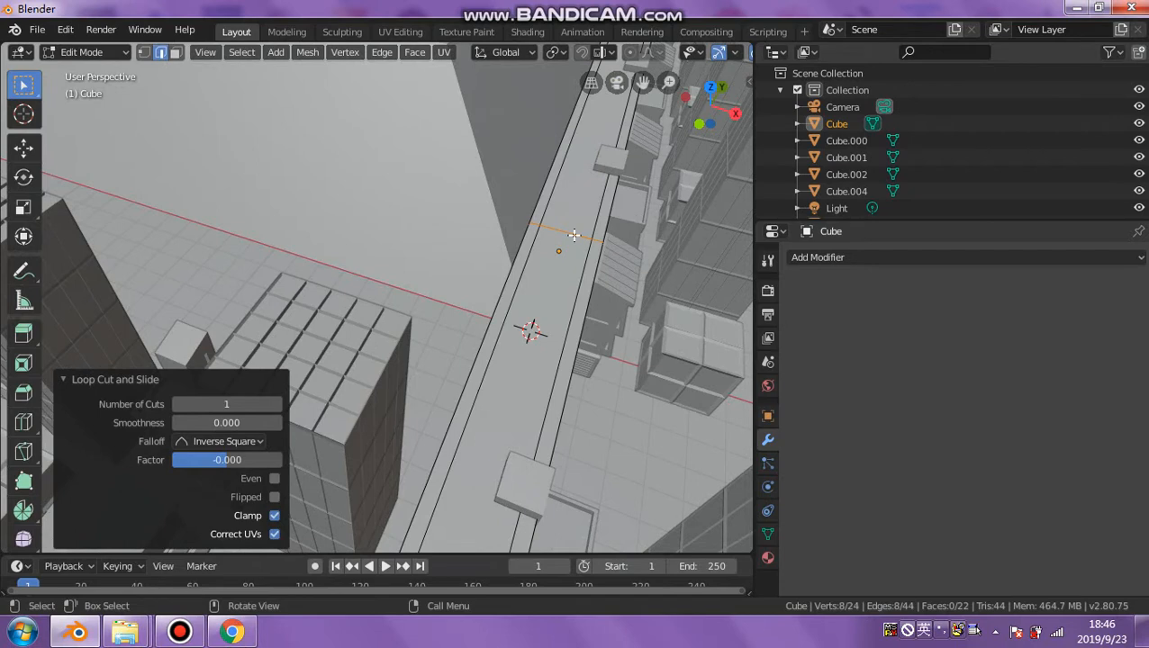
right_click(573, 235)
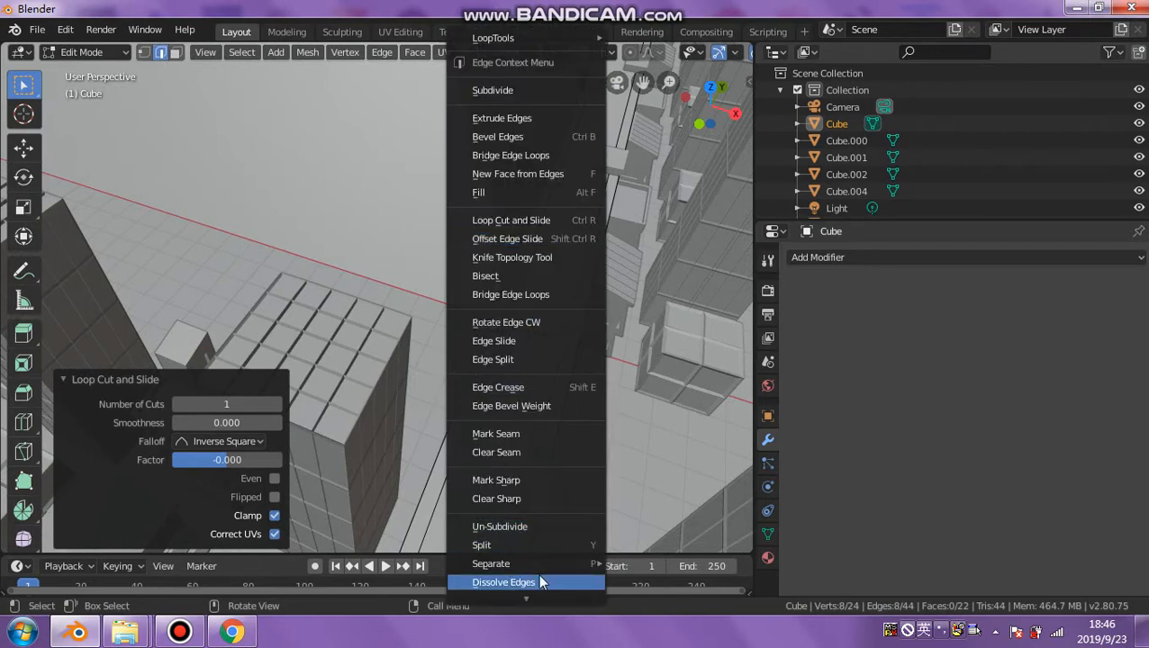
click(504, 579)
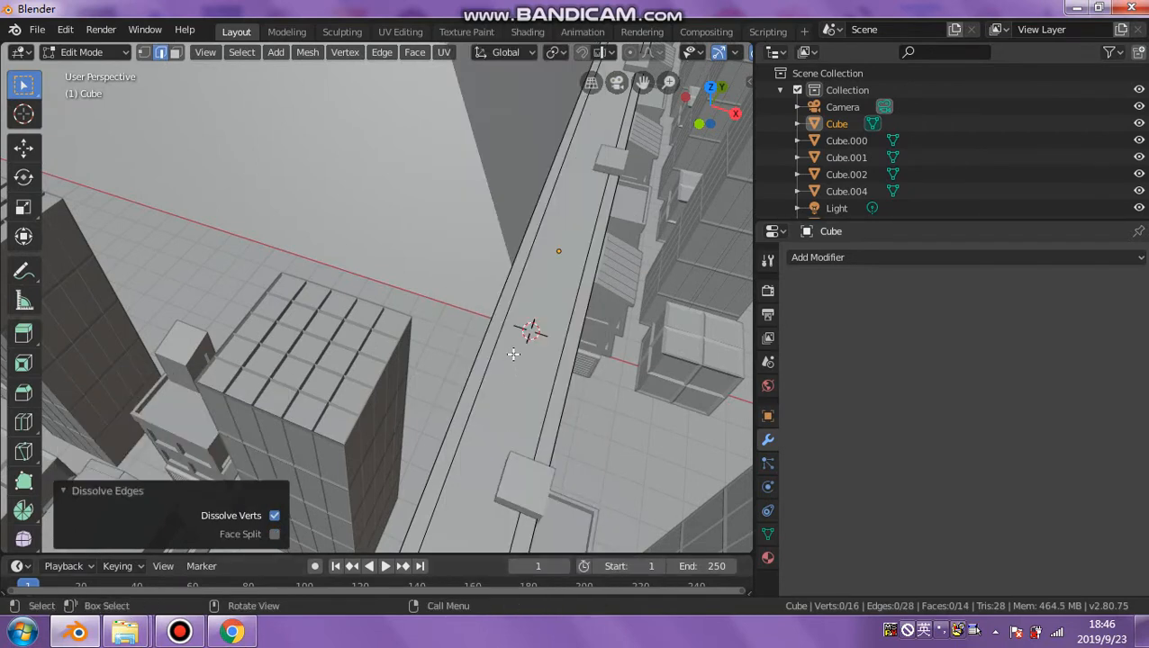
In Object Mode, move the long bar along X by -1.11 m and back by 0.32 m.
middle_drag(513, 353, 513, 217)
mouse_move(547, 293)
shift+middle_down()
mouse_move(549, 275)
mouse_move(533, 267)
mouse_move(551, 273)
shift+middle_up()
click(89, 57)
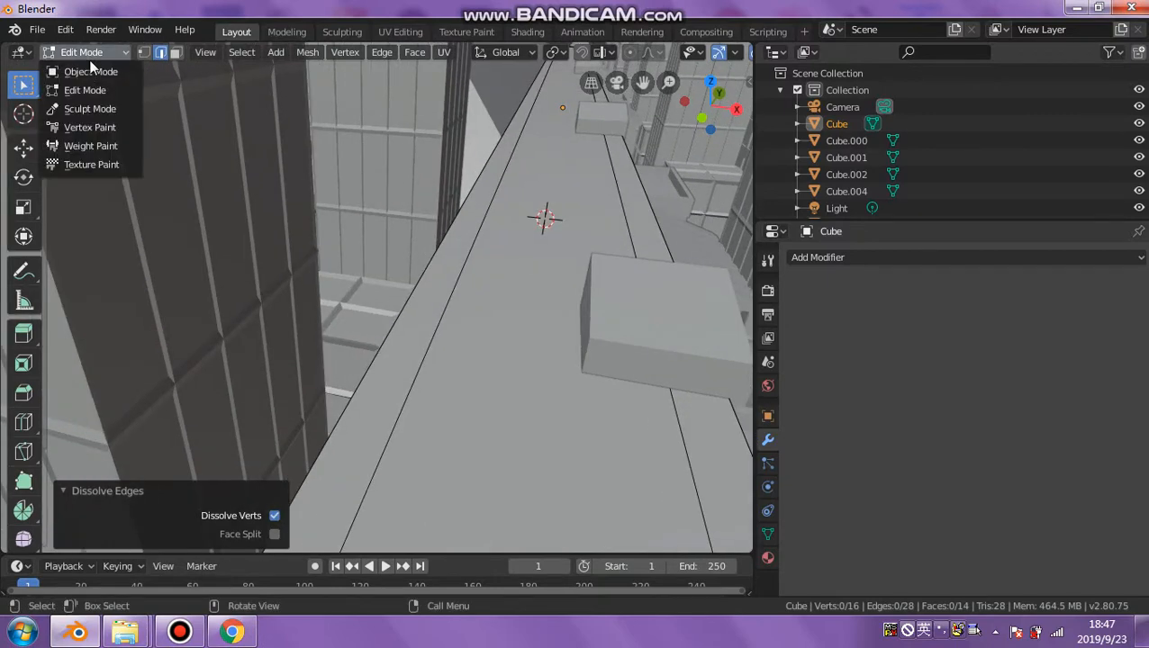
key(Tab)
drag(685, 112, 597, 164)
scroll(598, 167, down, 3)
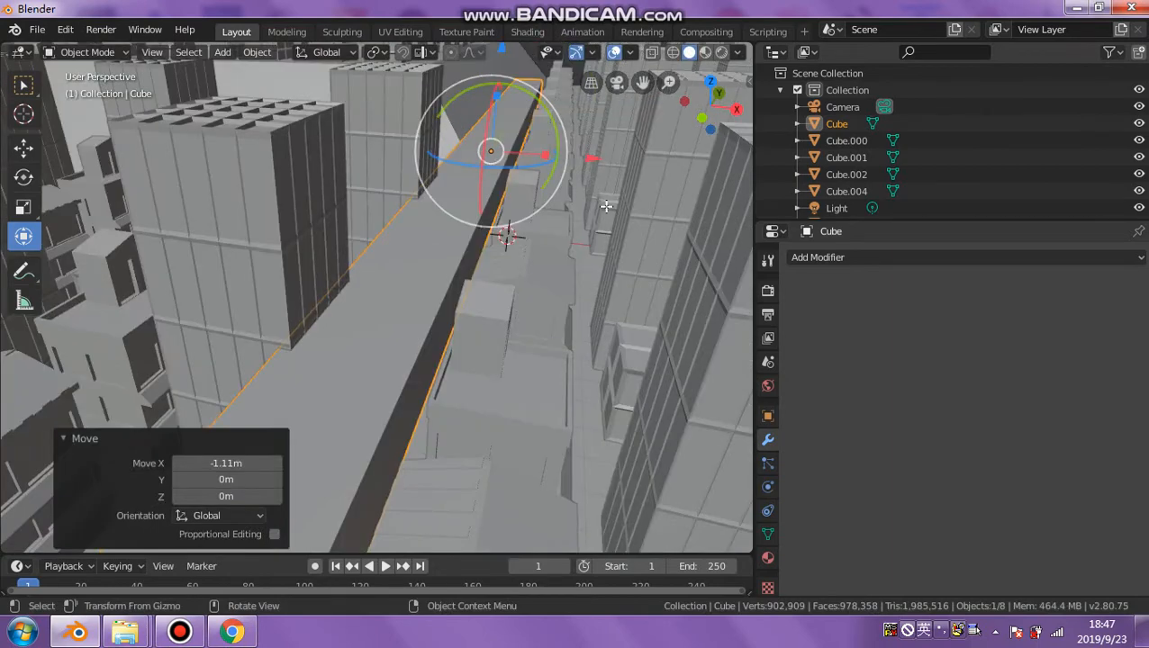
middle_drag(554, 206, 630, 226)
drag(585, 159, 625, 164)
mouse_move(488, 287)
middle_down()
mouse_move(480, 245)
mouse_move(483, 274)
middle_up()
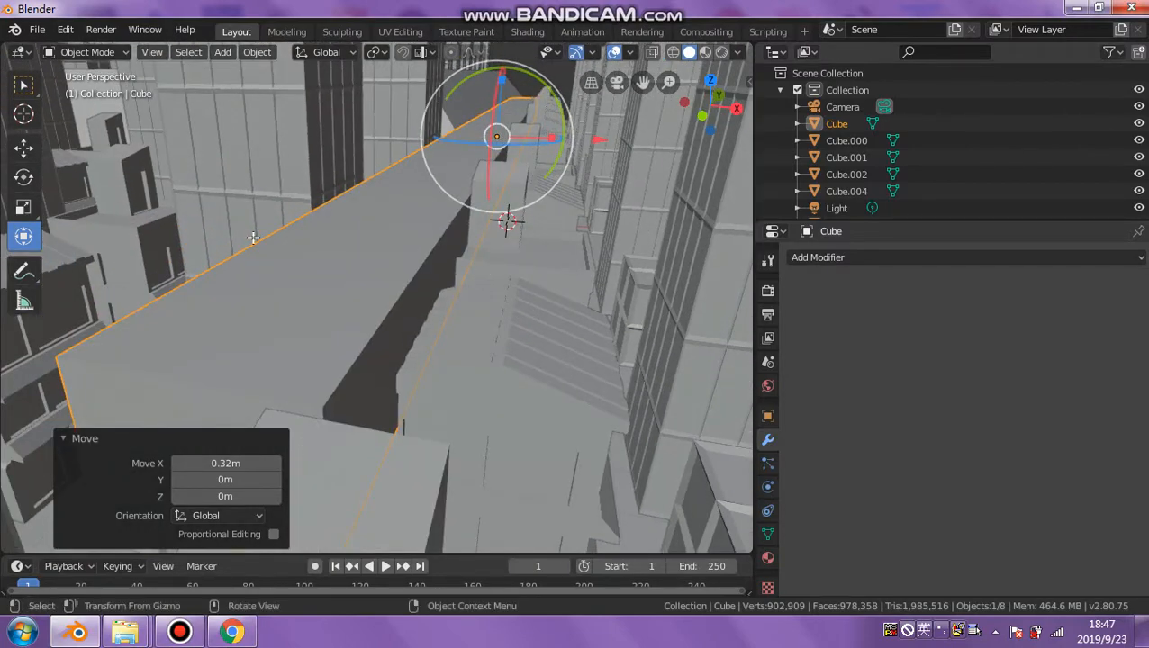
middle_drag(359, 239, 375, 264)
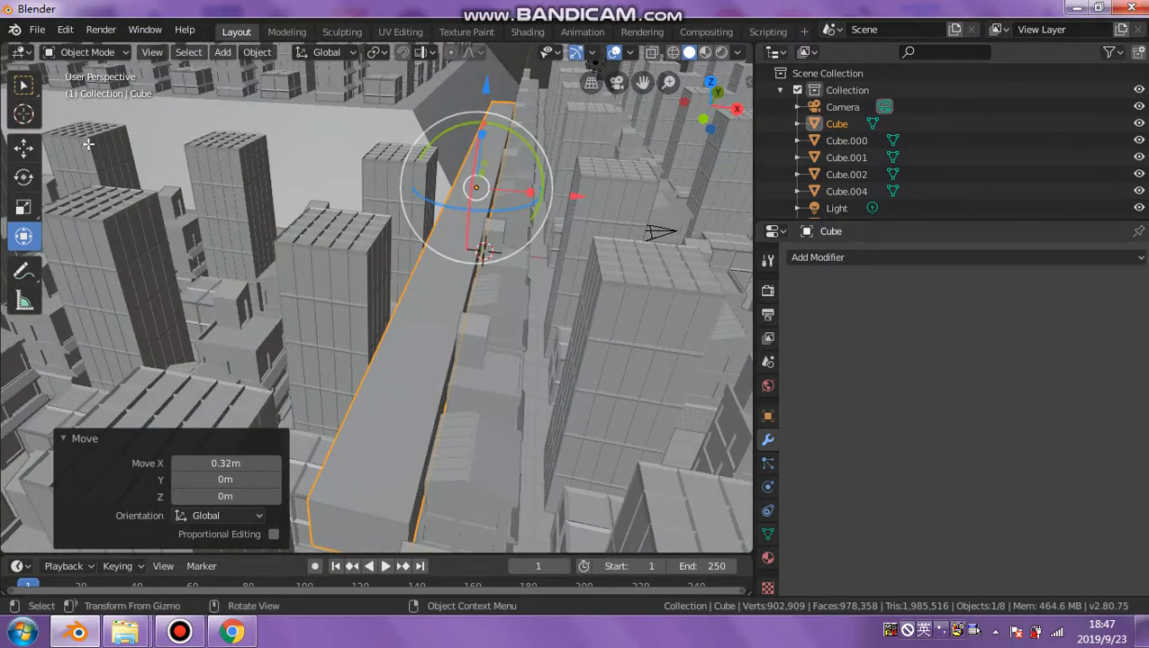
In Edit Mode, extrude the bar's wide middle top face by -1.1 m along its normal to sink the road surface.
click(105, 54)
click(95, 72)
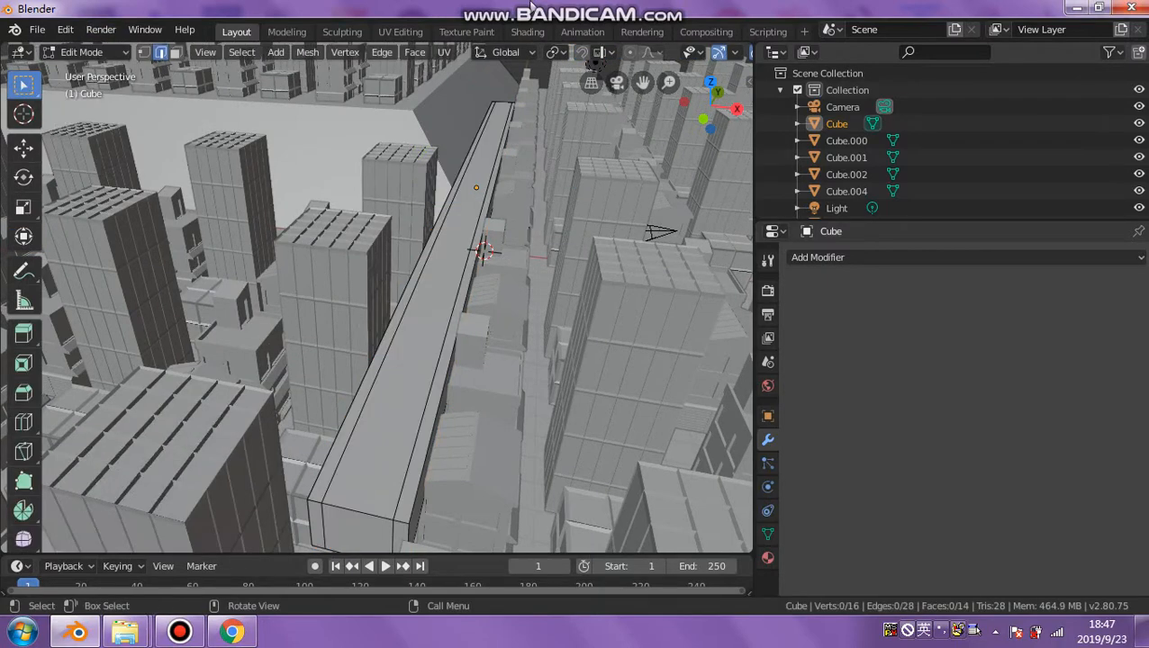
mouse_move(531, 7)
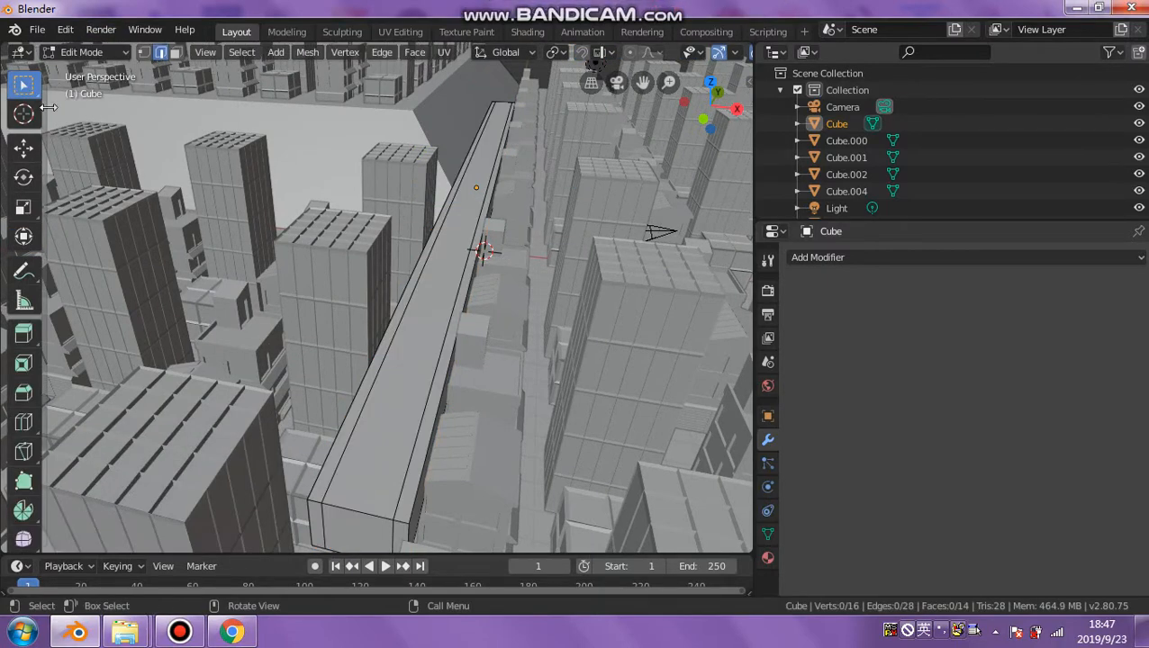
click(23, 333)
click(440, 289)
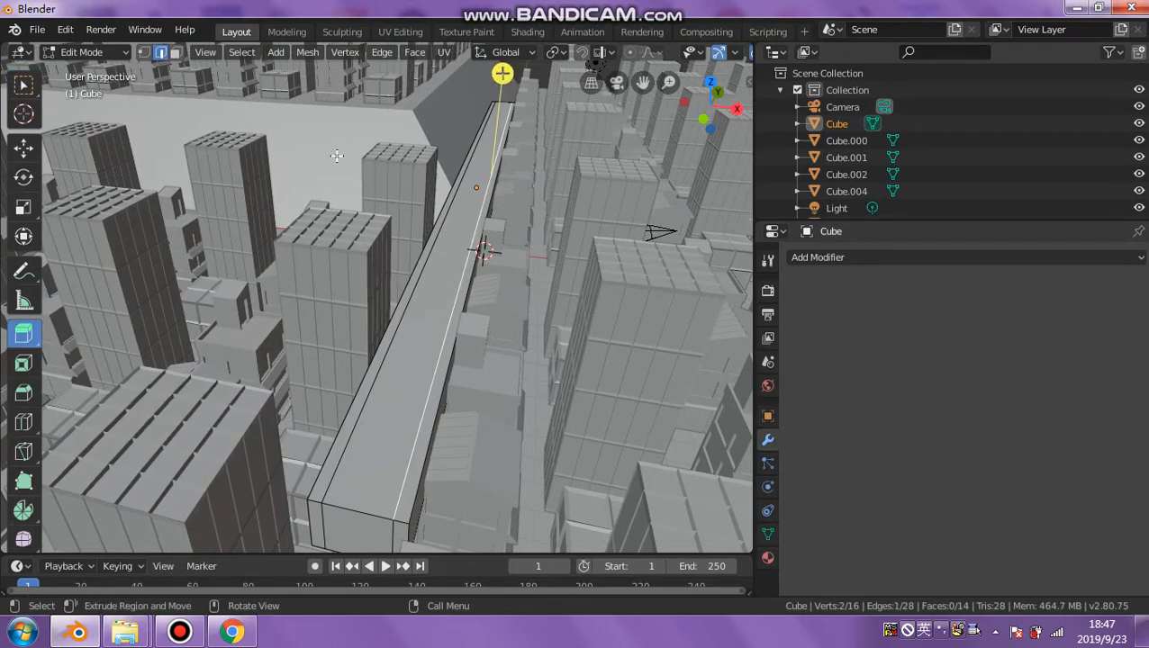
drag(337, 156, 315, 147)
click(177, 53)
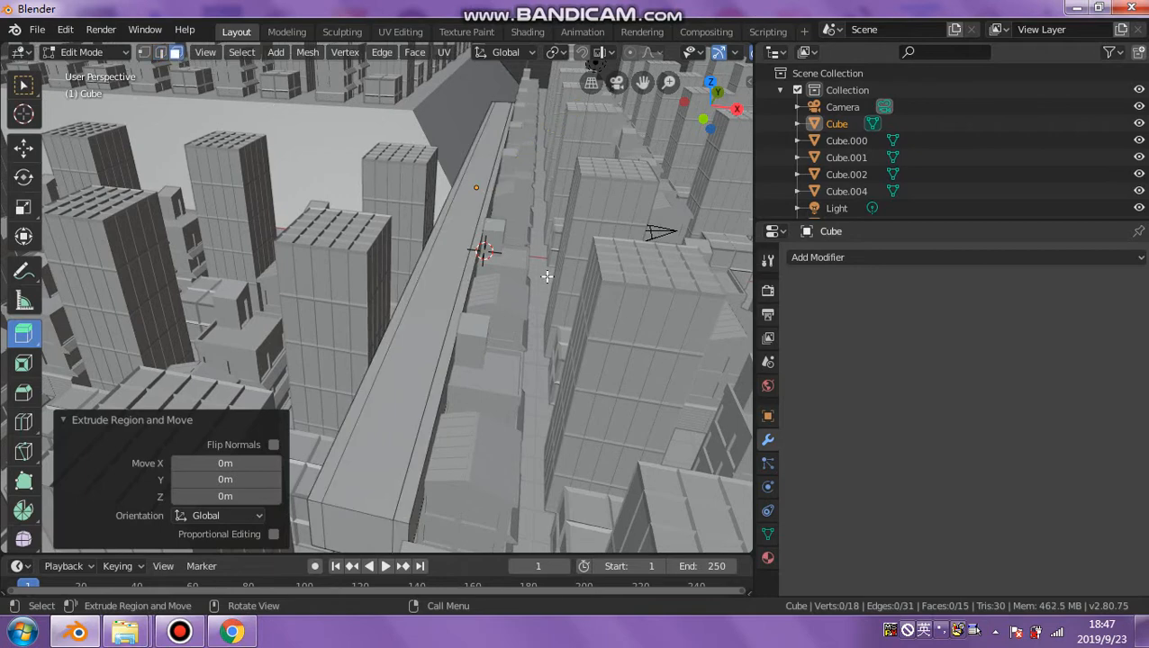
click(458, 243)
drag(487, 75, 488, 97)
Delete the end faces that close off the sunken channel at both ends of the bar.
scroll(513, 108, up, 2)
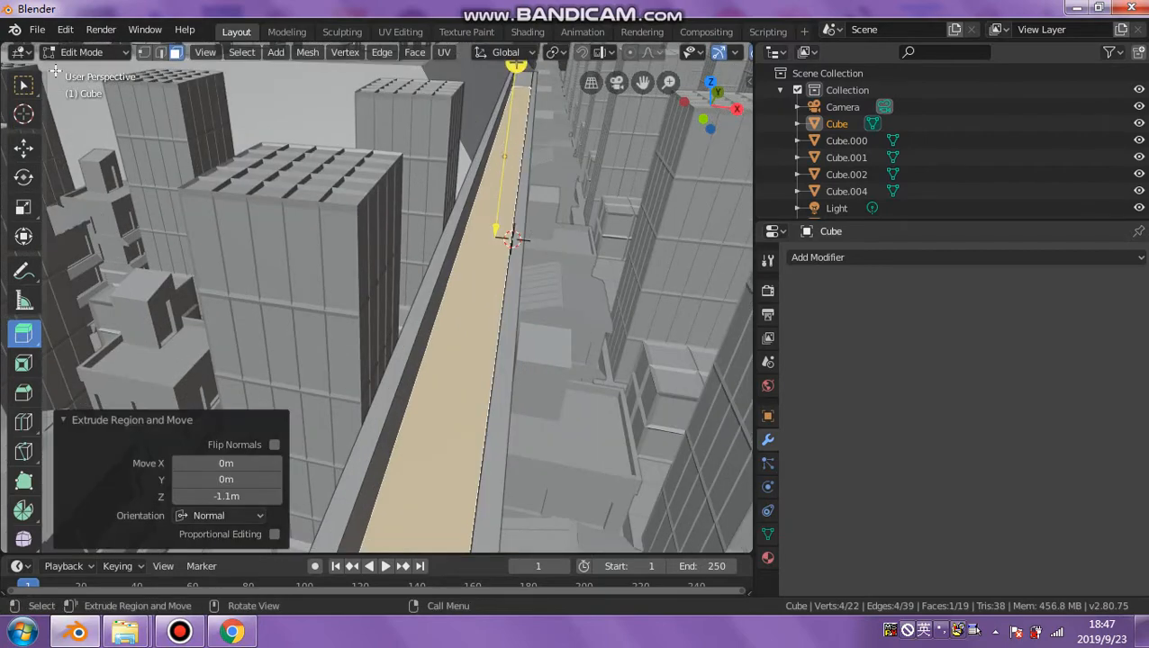
click(524, 82)
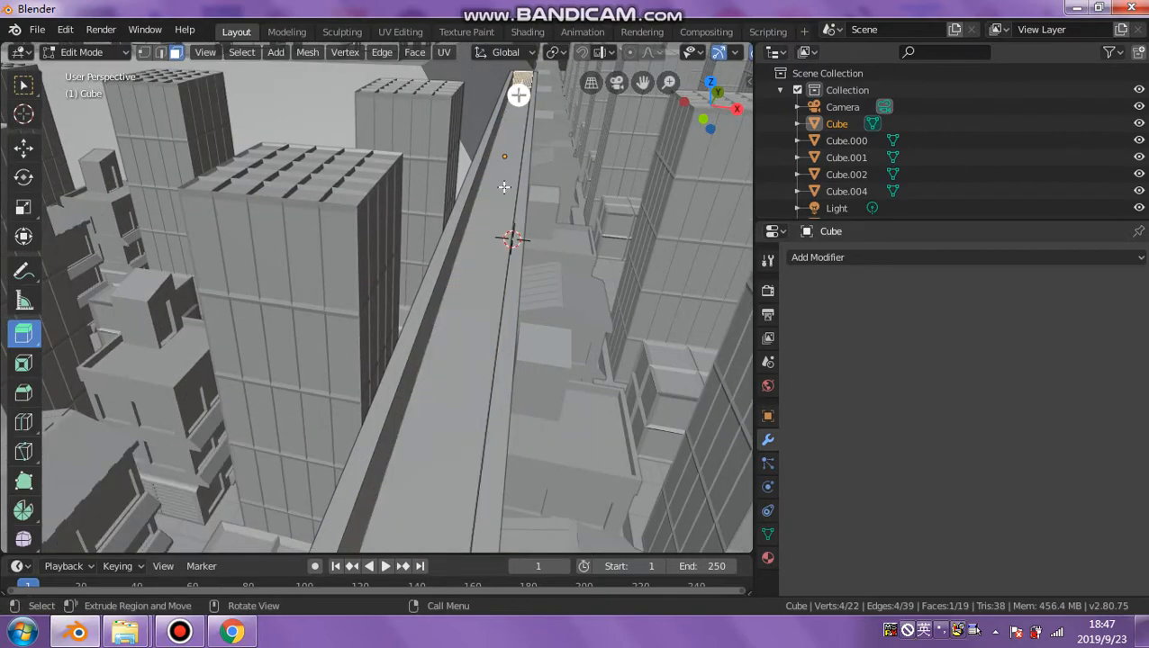
scroll(463, 352, down, 4)
shift+click(364, 424)
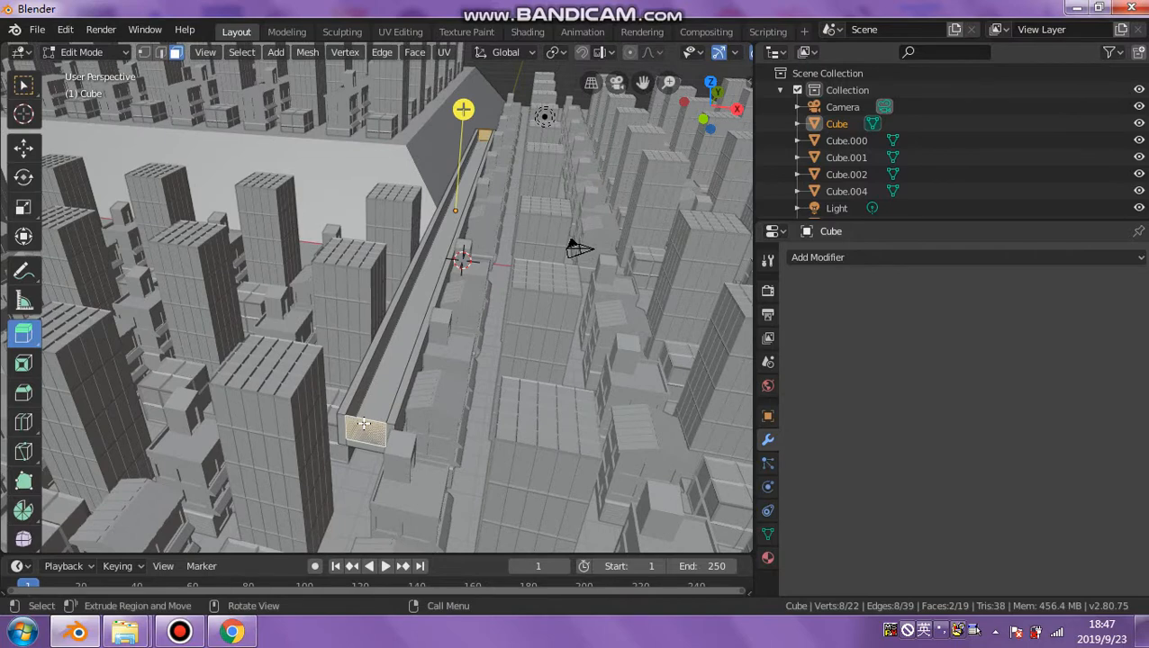
key(x)
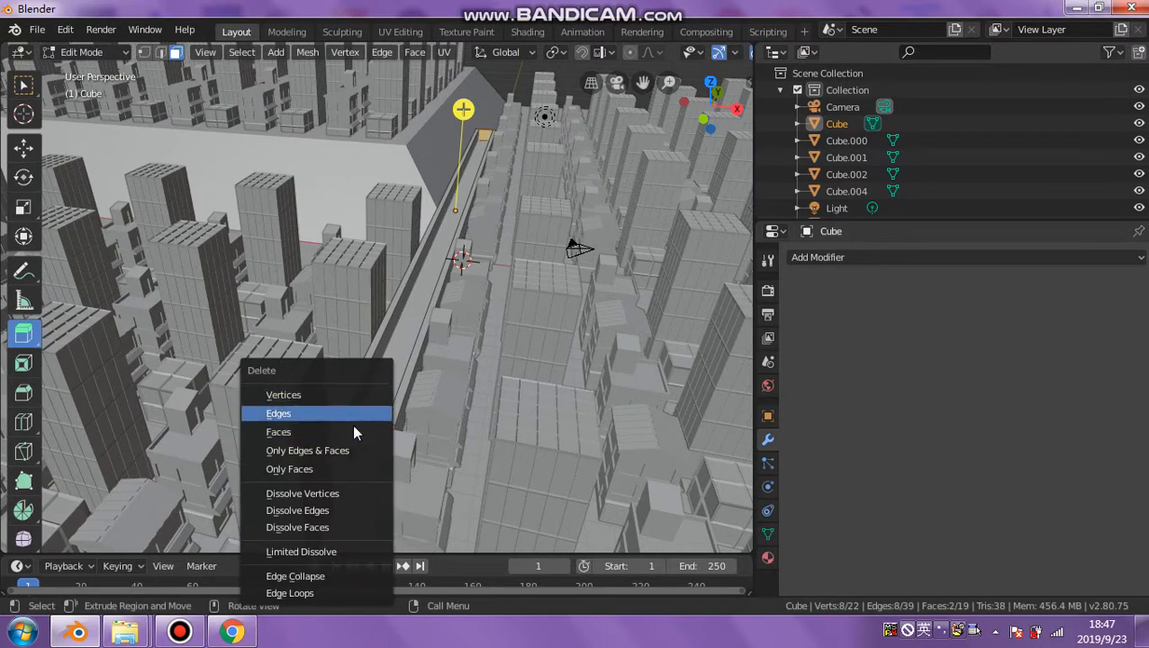
click(353, 426)
click(372, 430)
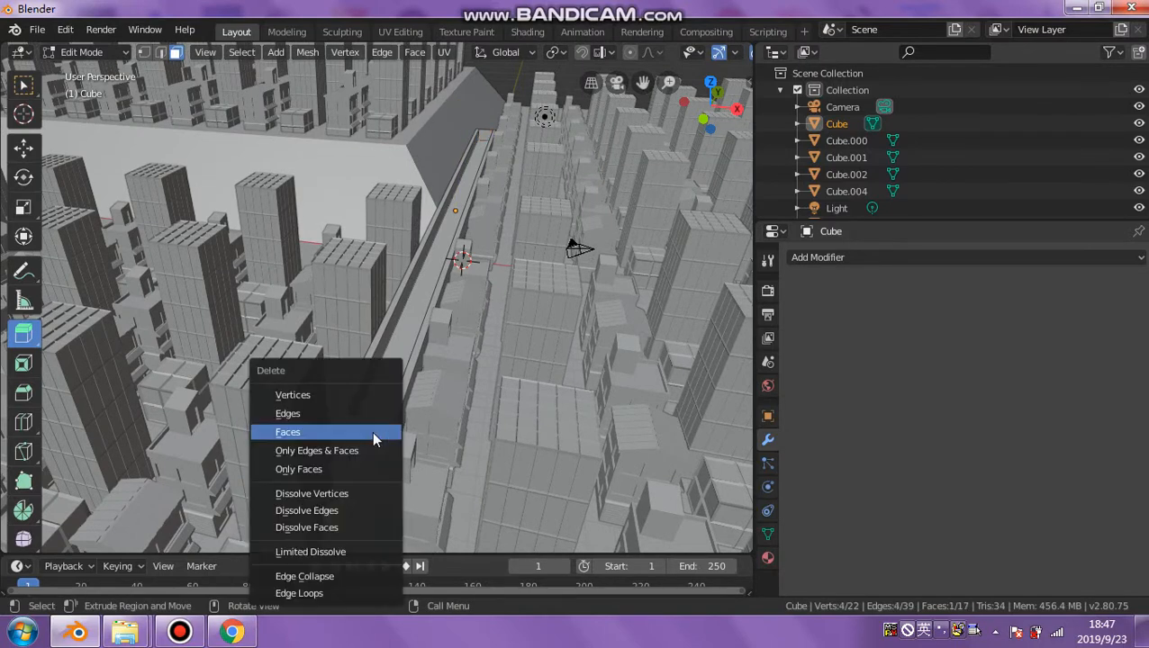
key(x)
click(372, 431)
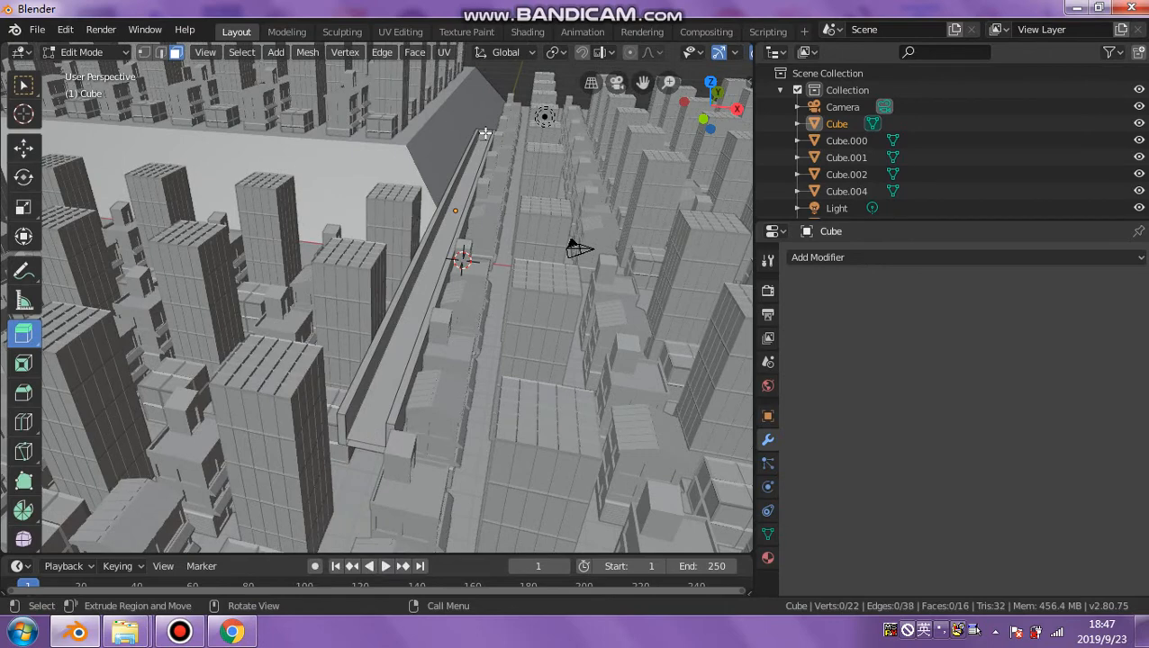
key(x)
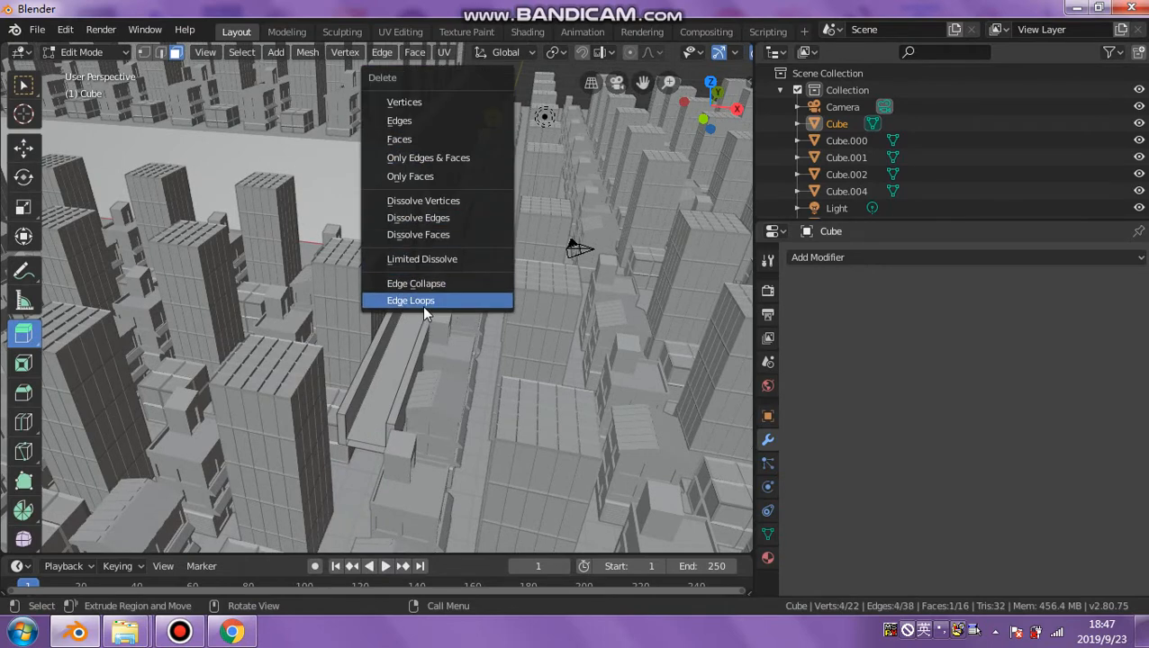
click(450, 136)
In Object Mode, scale the road by 3.109 along Y and deselect it.
scroll(473, 133, up, 4)
middle_drag(502, 159, 526, 146)
scroll(526, 145, down, 3)
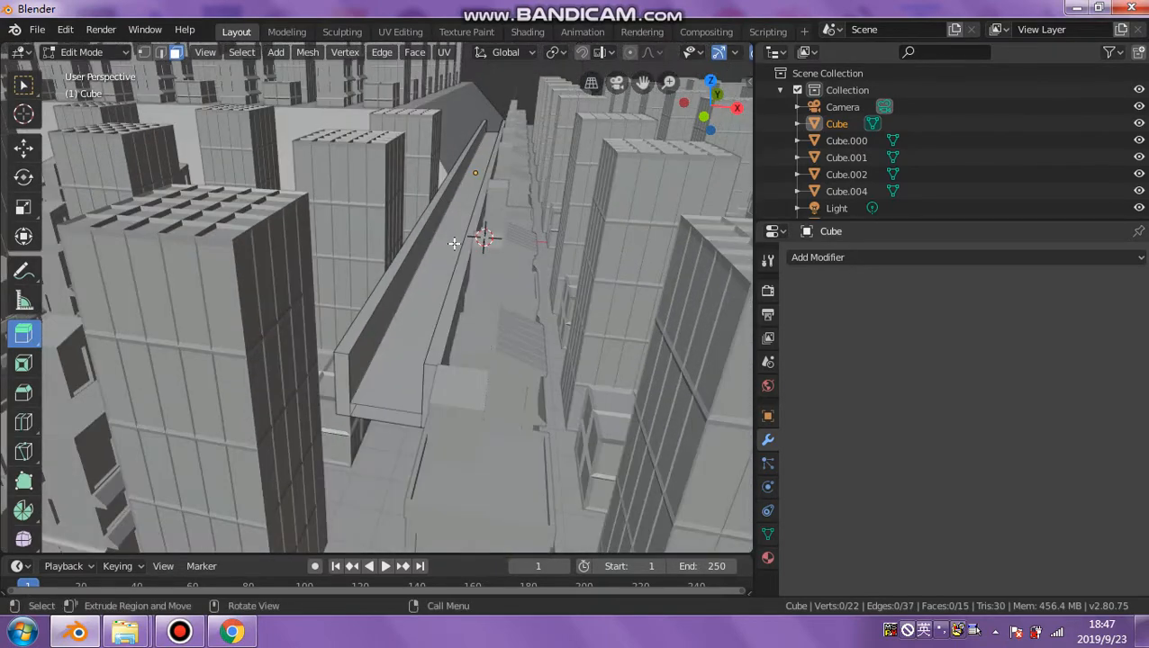
middle_drag(453, 243, 429, 275)
scroll(402, 307, down, 3)
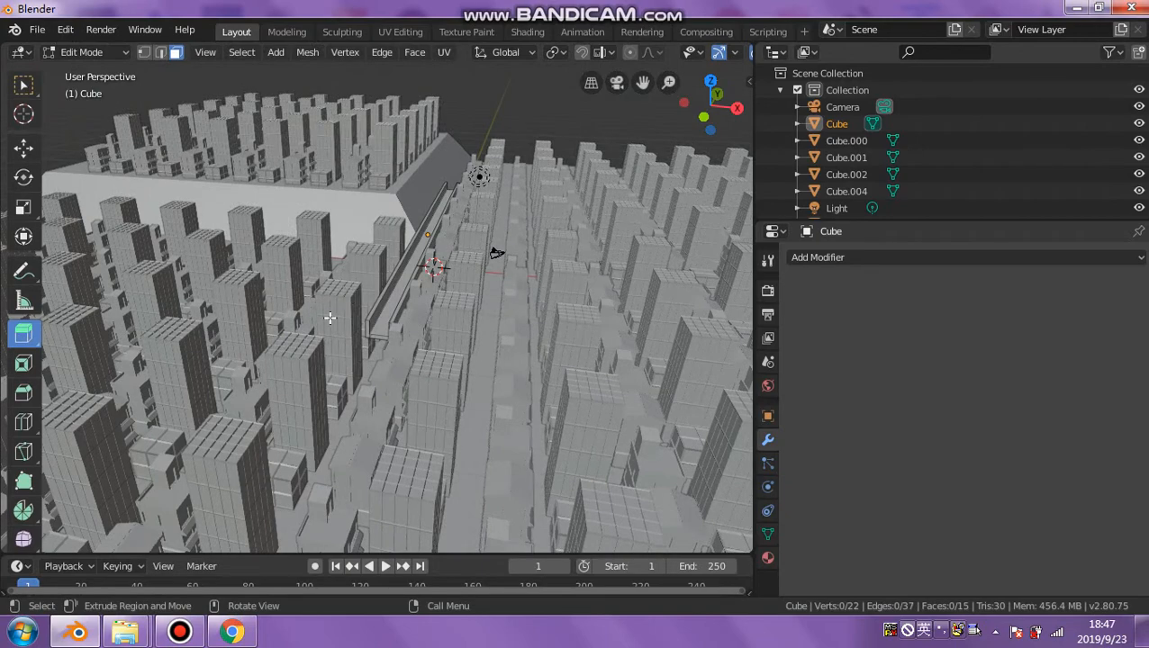
click(84, 51)
click(84, 70)
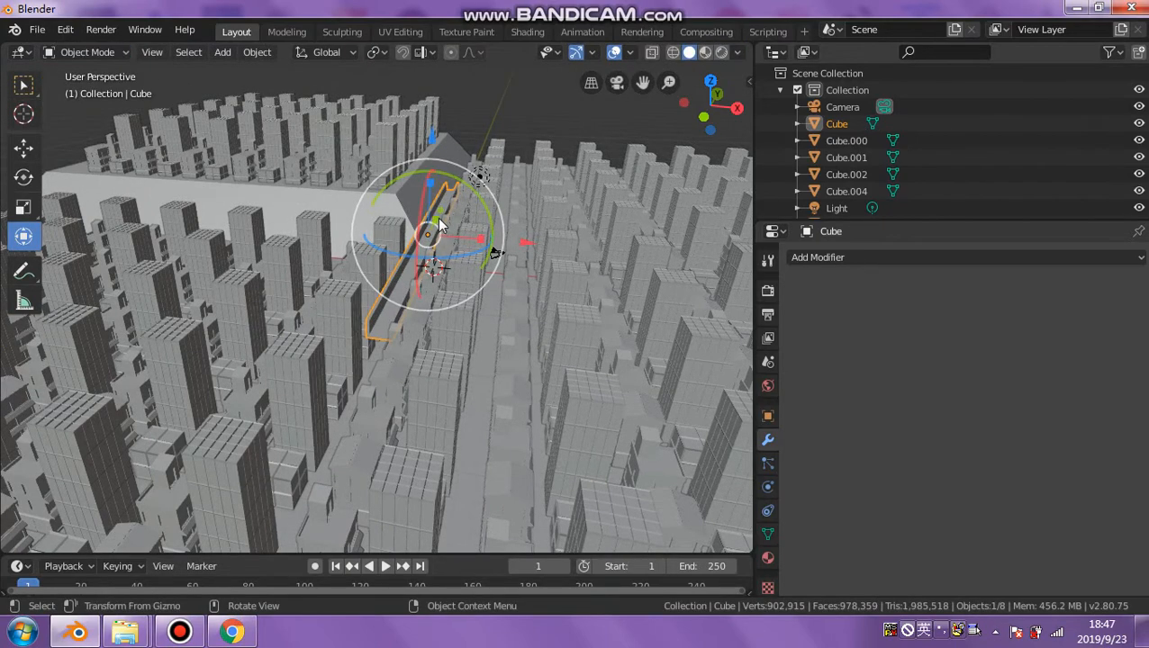
middle_drag(438, 225, 441, 251)
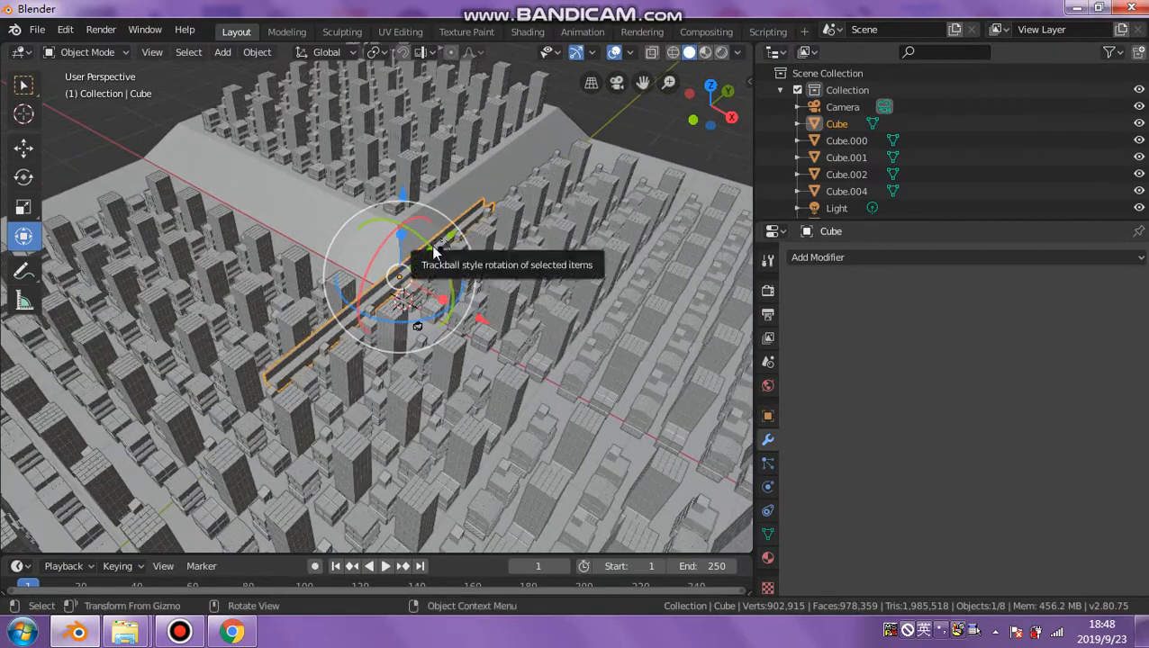
drag(441, 252, 503, 213)
middle_drag(468, 234, 359, 269)
scroll(359, 269, down, 2)
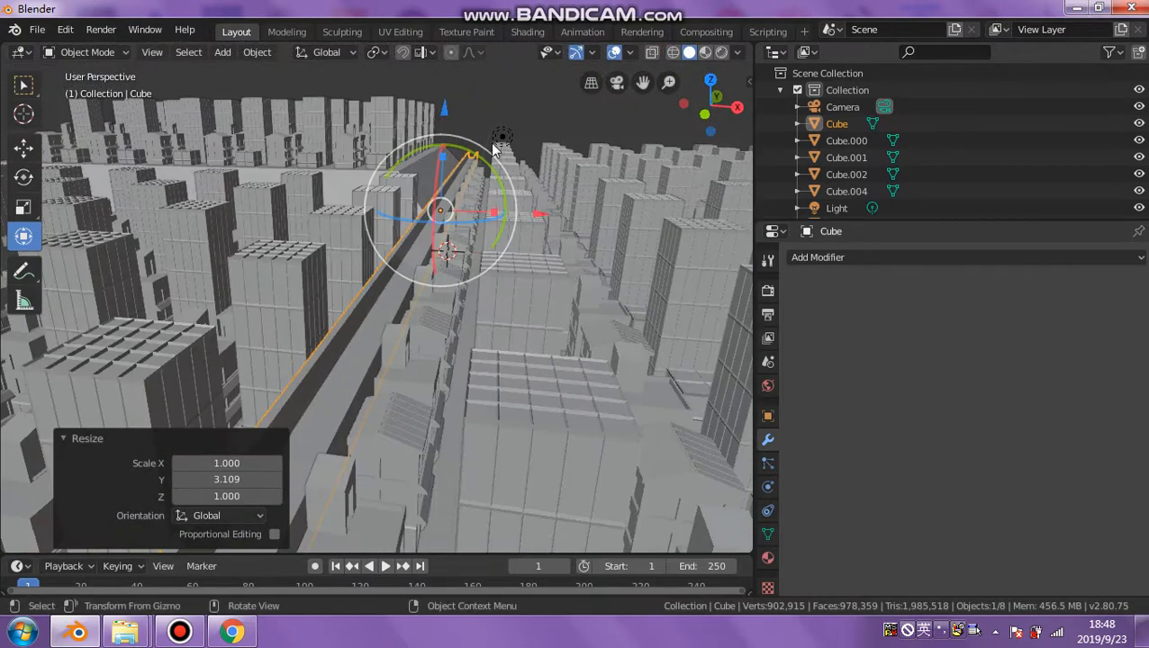
drag(666, 79, 544, 108)
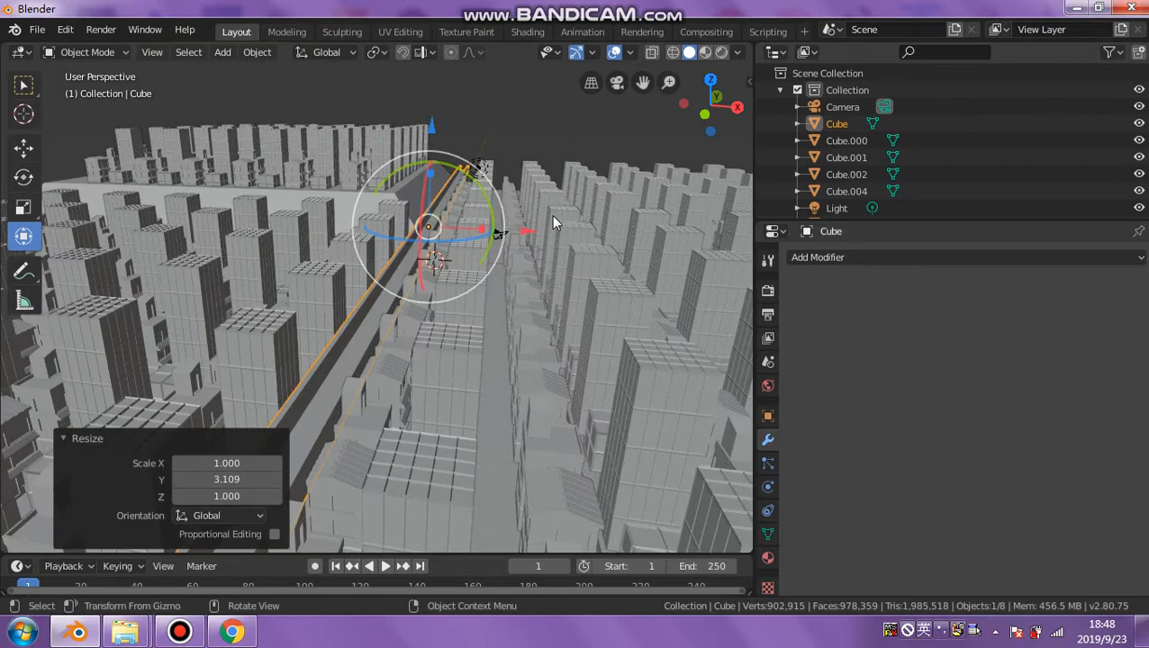
middle_drag(553, 221, 403, 290)
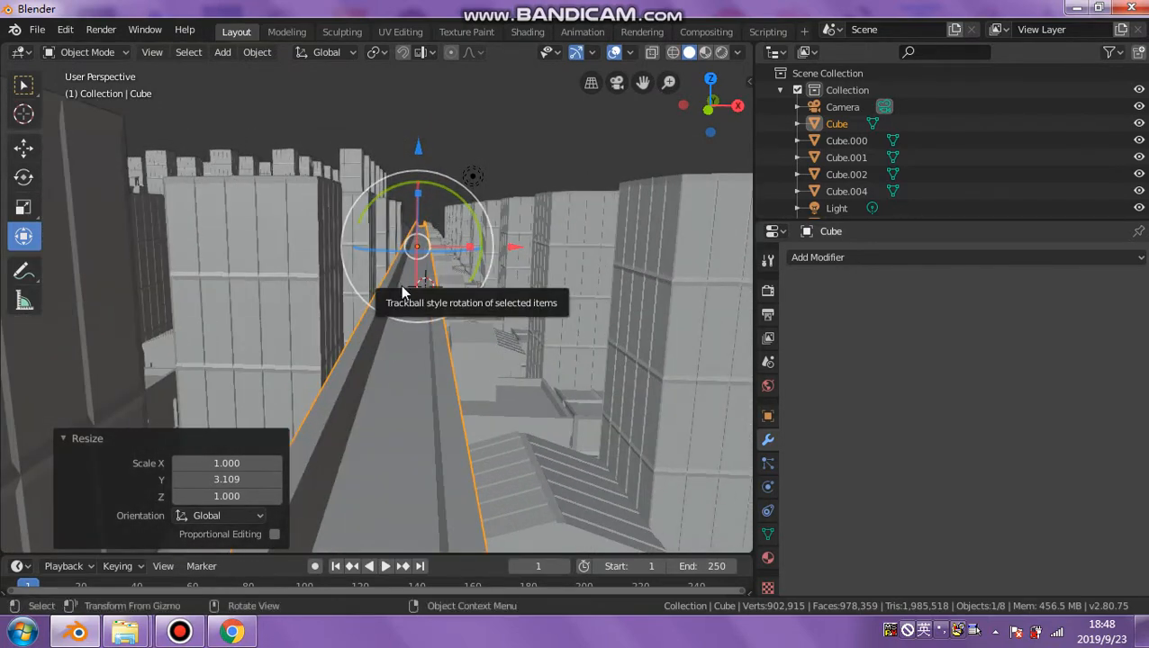
click(466, 134)
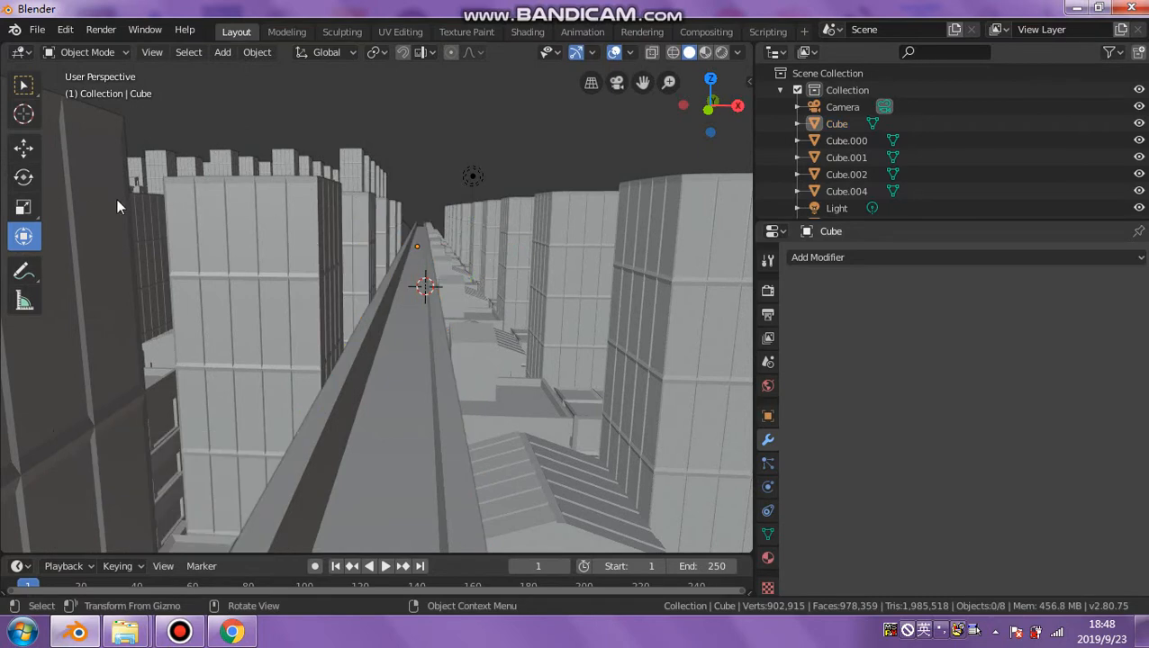
Add a 2 m cube at the origin and raise it 8.35 m along Z.
scroll(433, 250, down, 8)
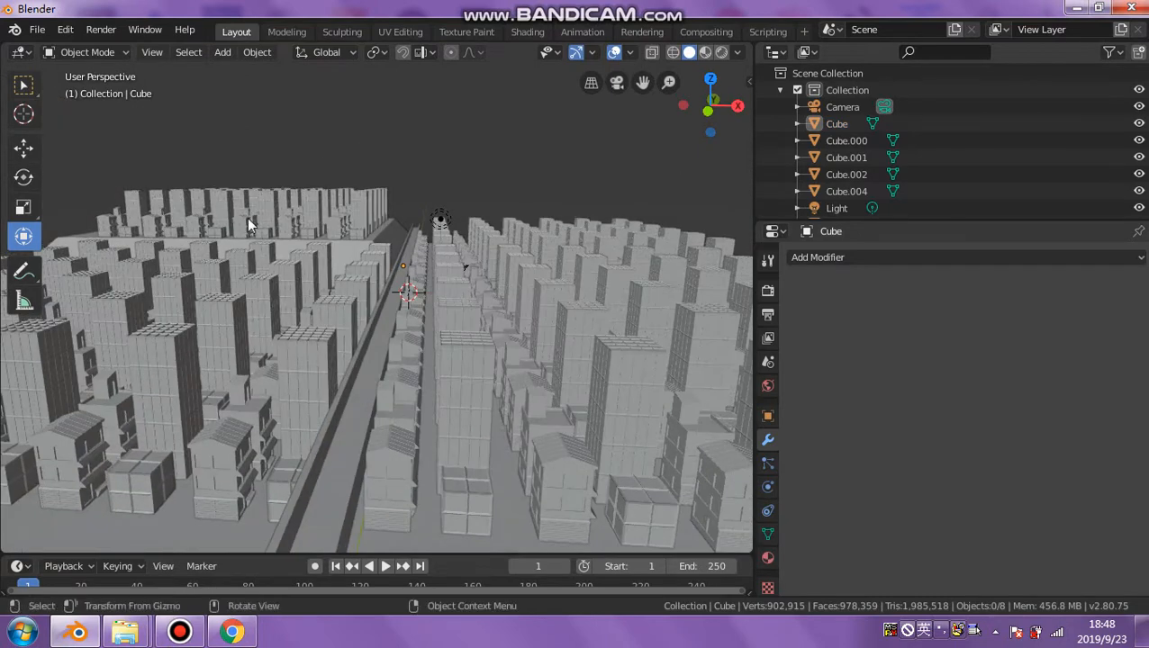
scroll(414, 191, up, 2)
click(222, 52)
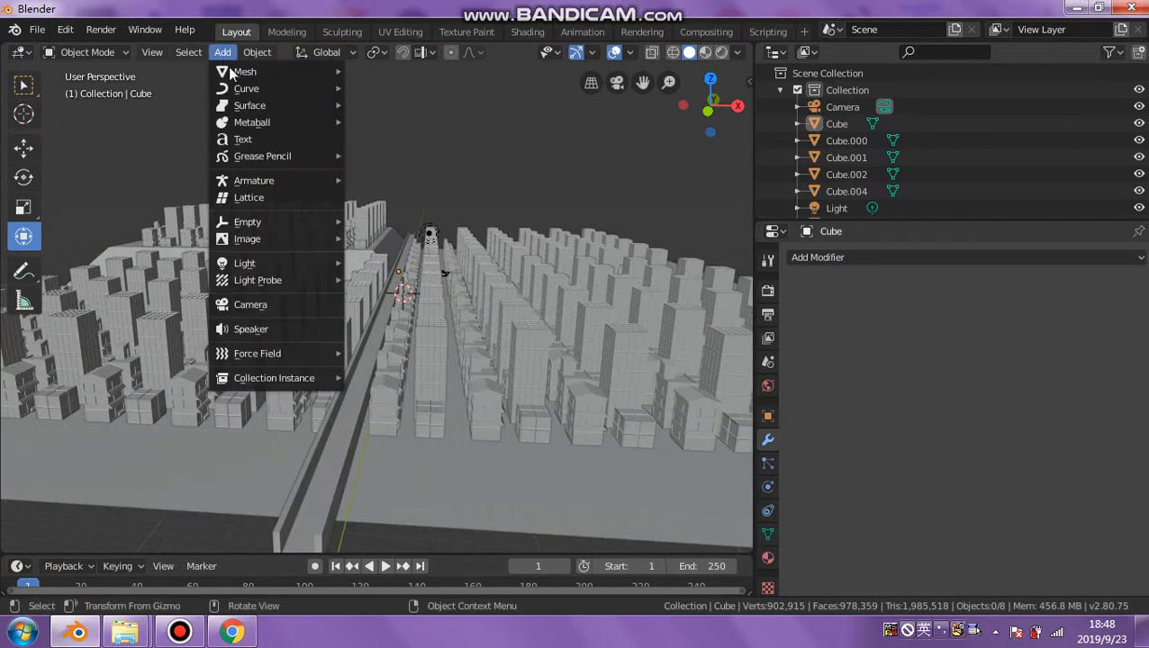
mouse_move(244, 71)
click(381, 89)
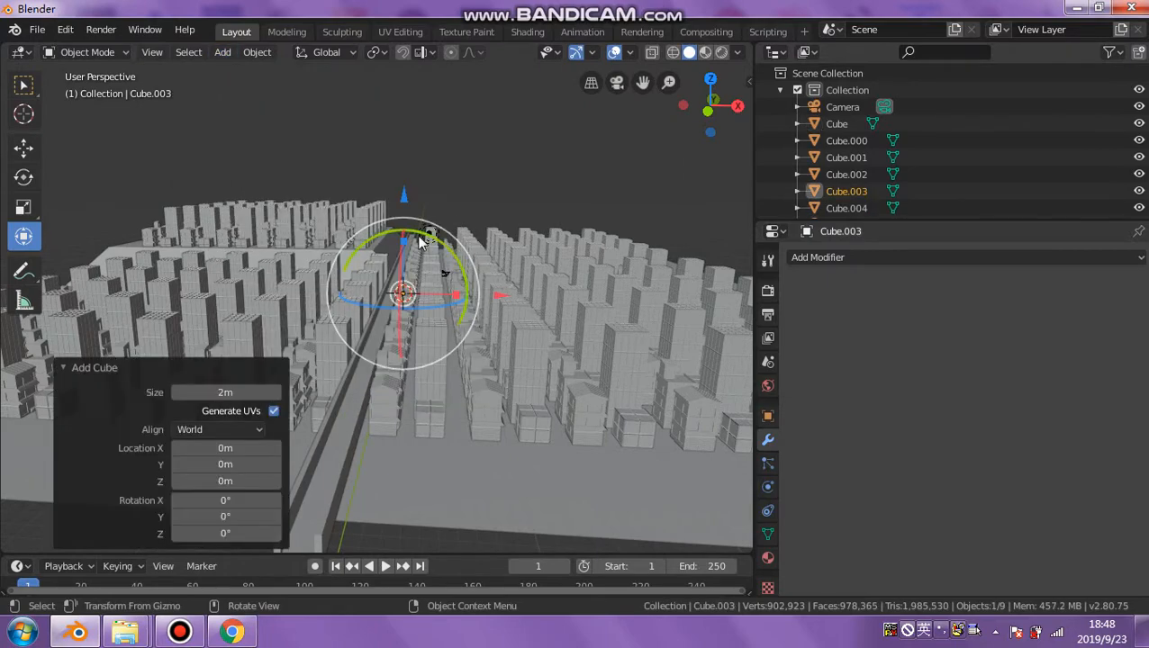
middle_drag(422, 252, 413, 270)
drag(403, 204, 402, 139)
Move the new cube by -0.125 m along X over the road.
scroll(401, 270, up, 2)
middle_drag(399, 297, 325, 337)
scroll(394, 246, up, 3)
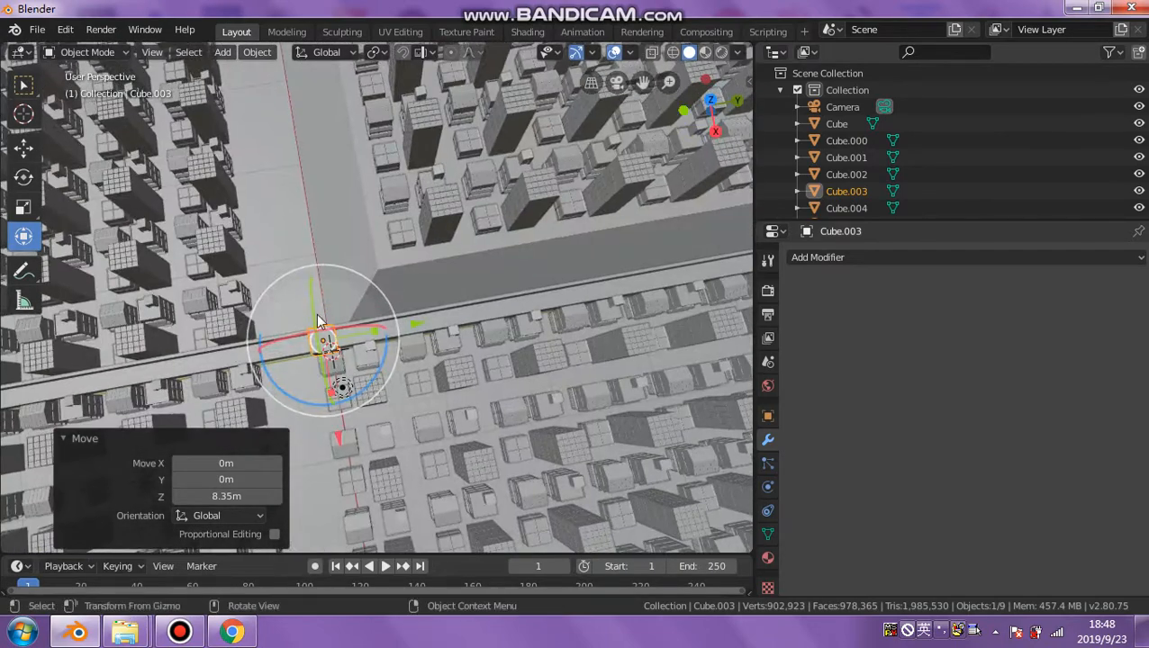
key(g)
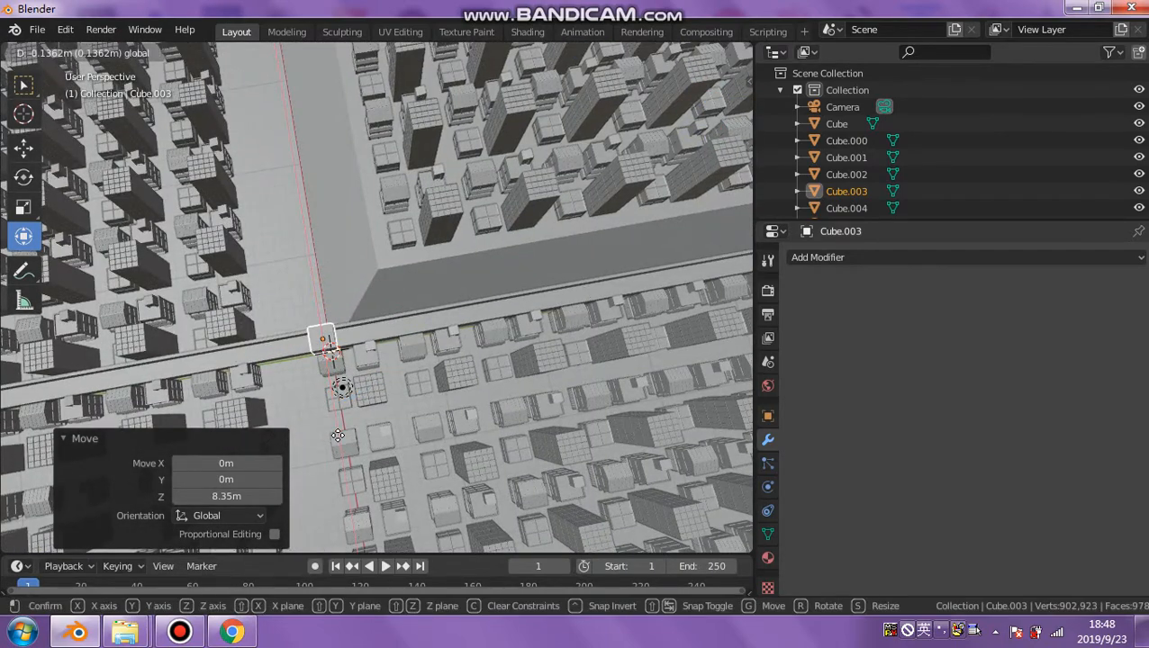
click(339, 435)
mouse_move(563, 5)
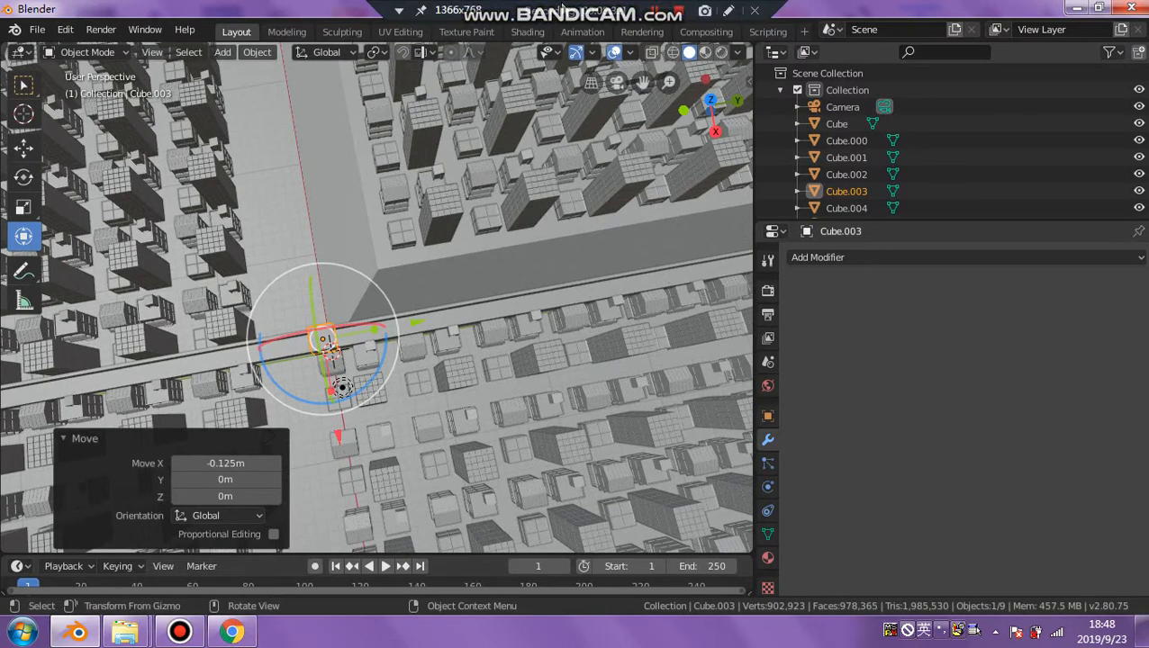